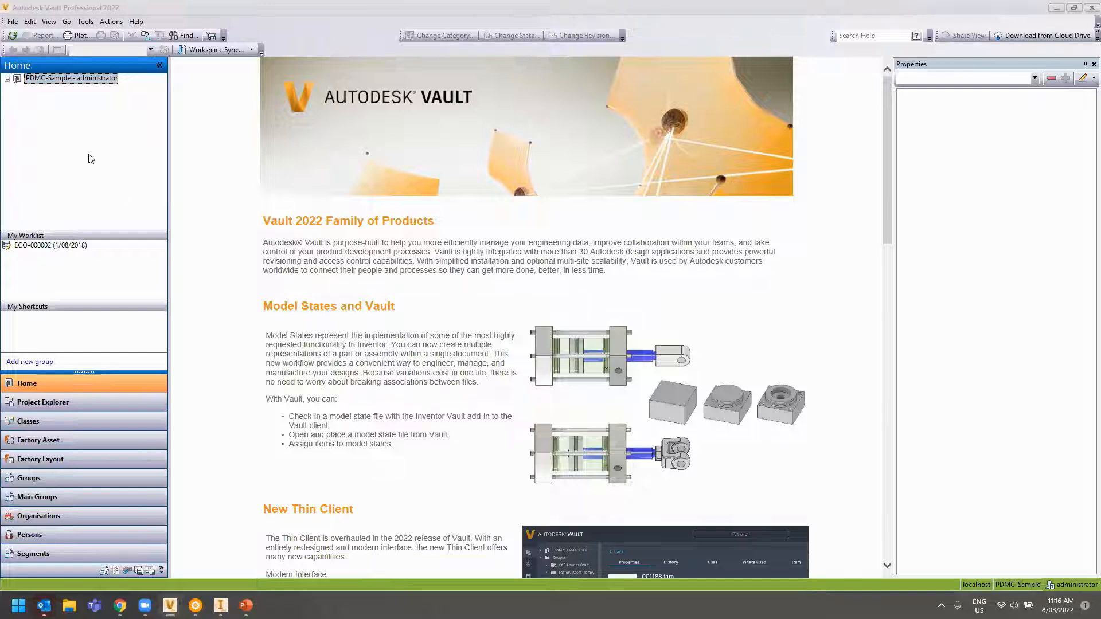
Browse PDMC-Sample's Project Explorer through Designs > Inventor Sample Data into the Car Seat folder
click(7, 79)
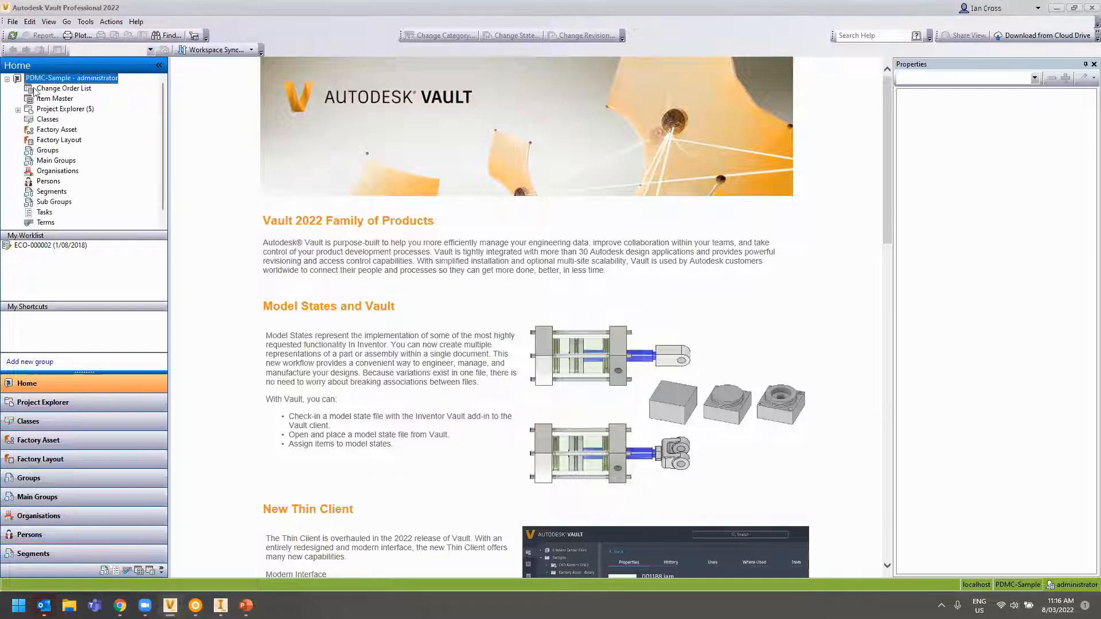
click(55, 110)
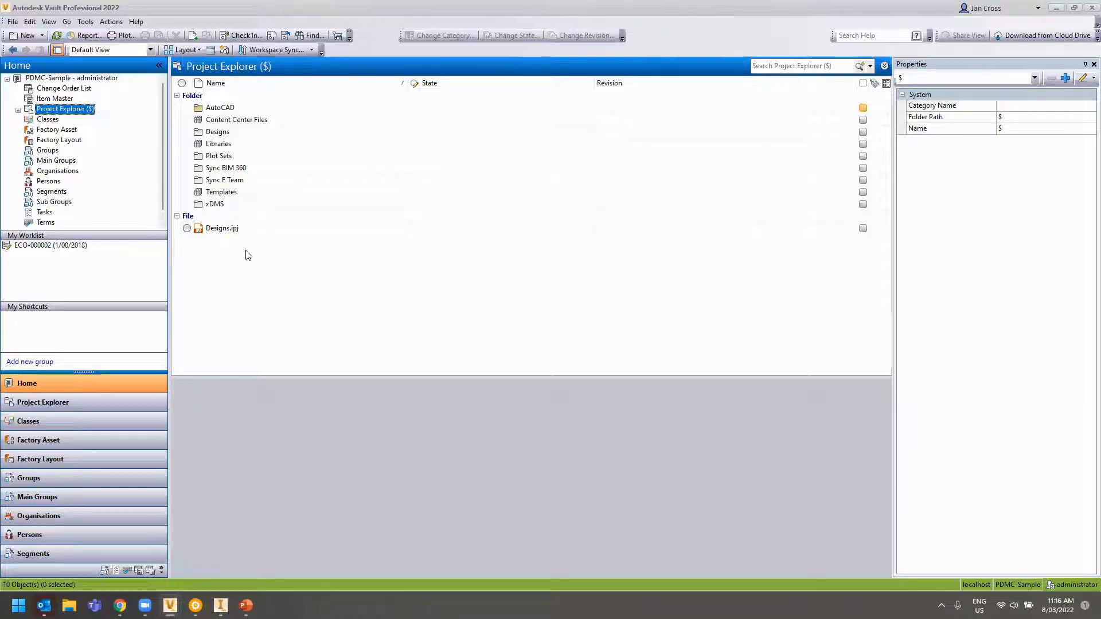
click(221, 137)
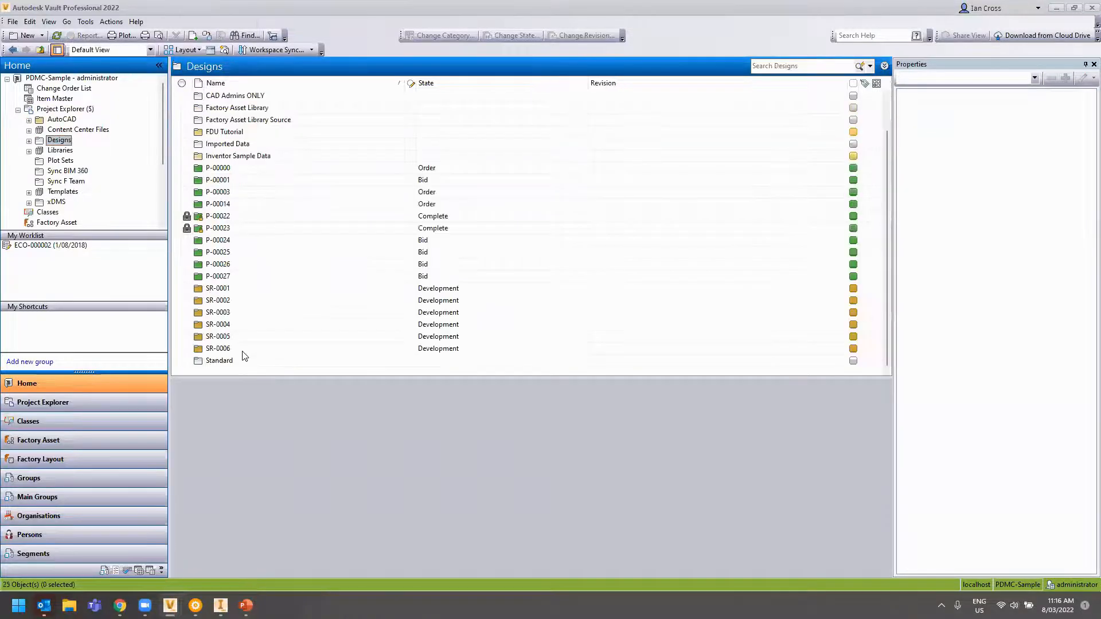
double_click(243, 192)
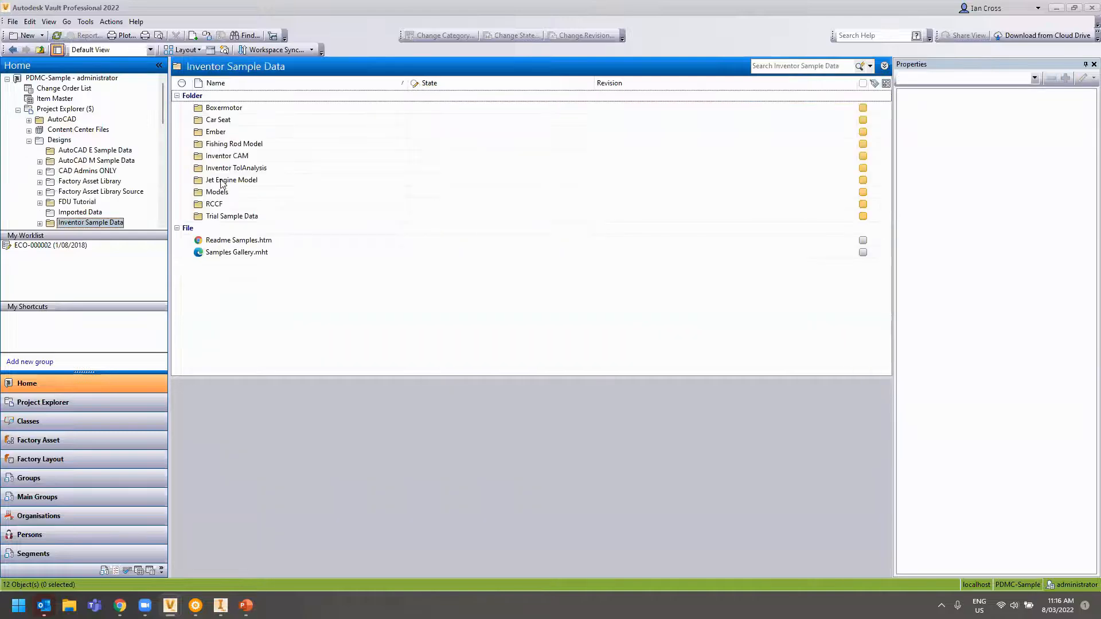
double_click(227, 119)
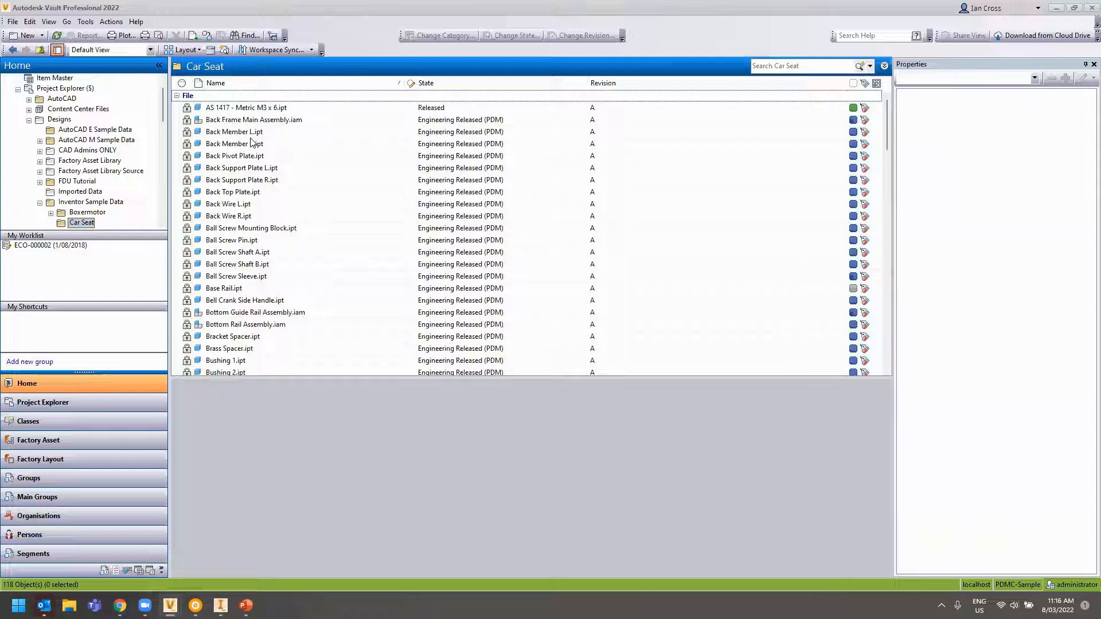
Select AS 1417 - Metric M3 x 6.ipt and scroll through its properties
click(262, 107)
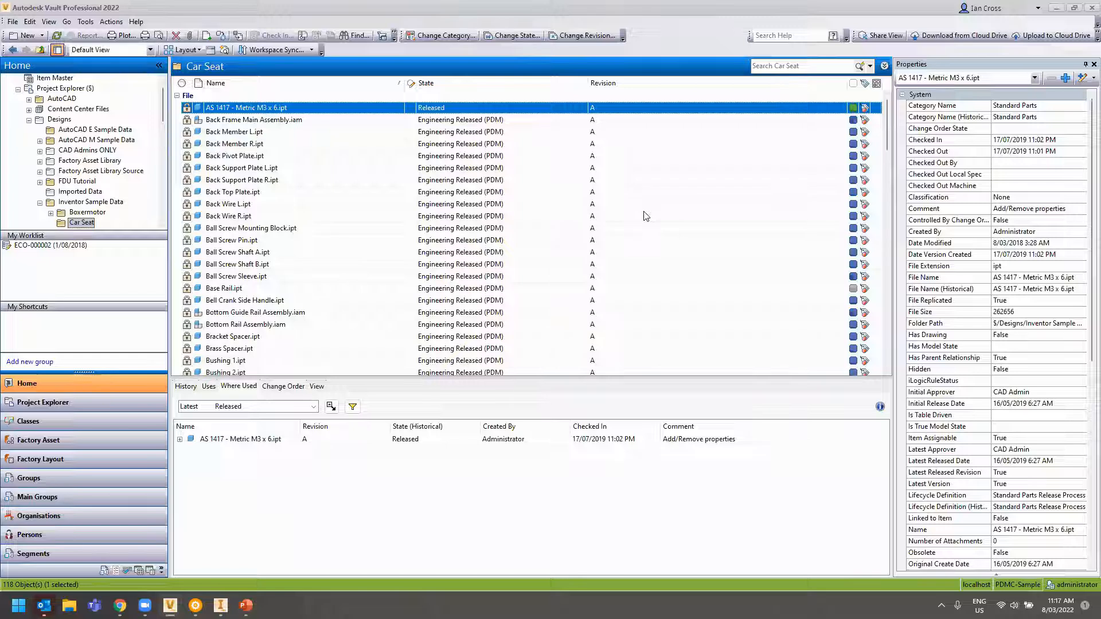
scroll(957, 184, down, 10)
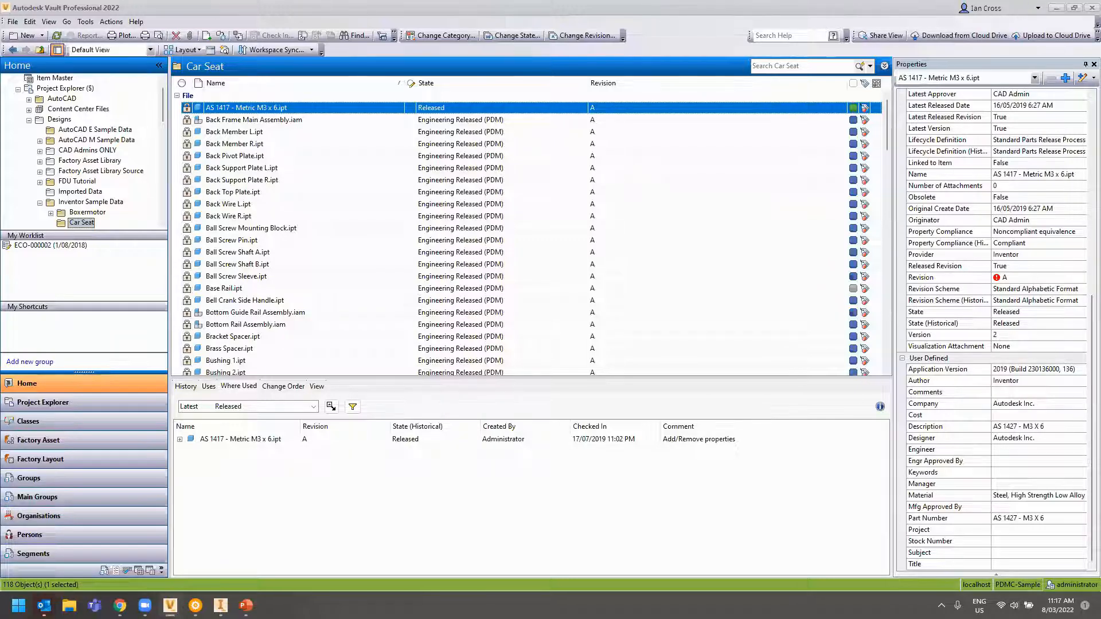
scroll(932, 286, up, 7)
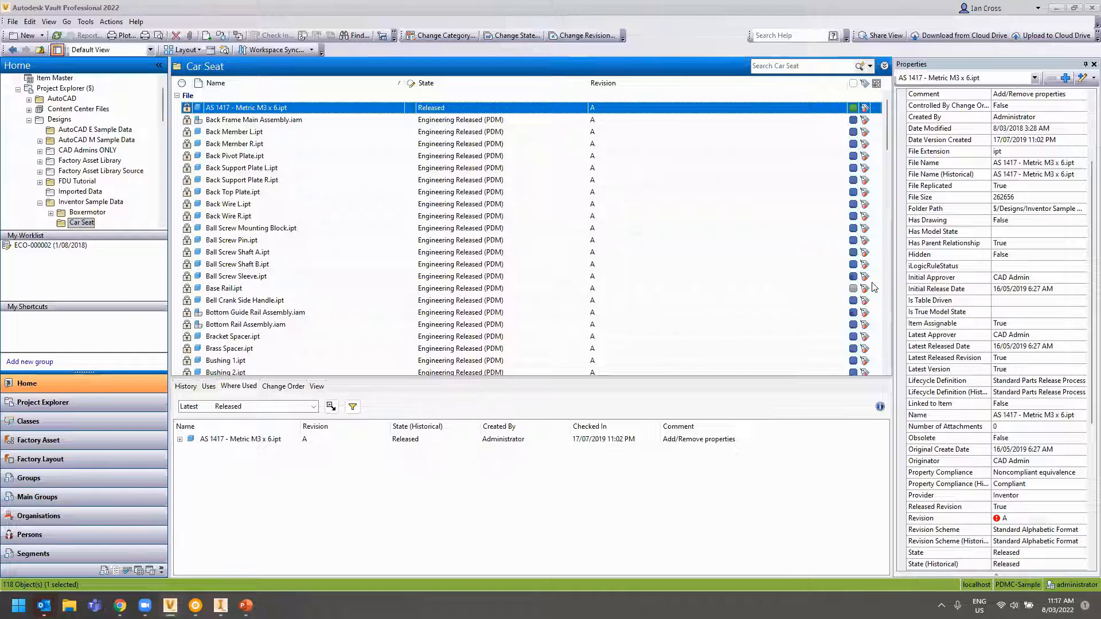
scroll(920, 403, down, 7)
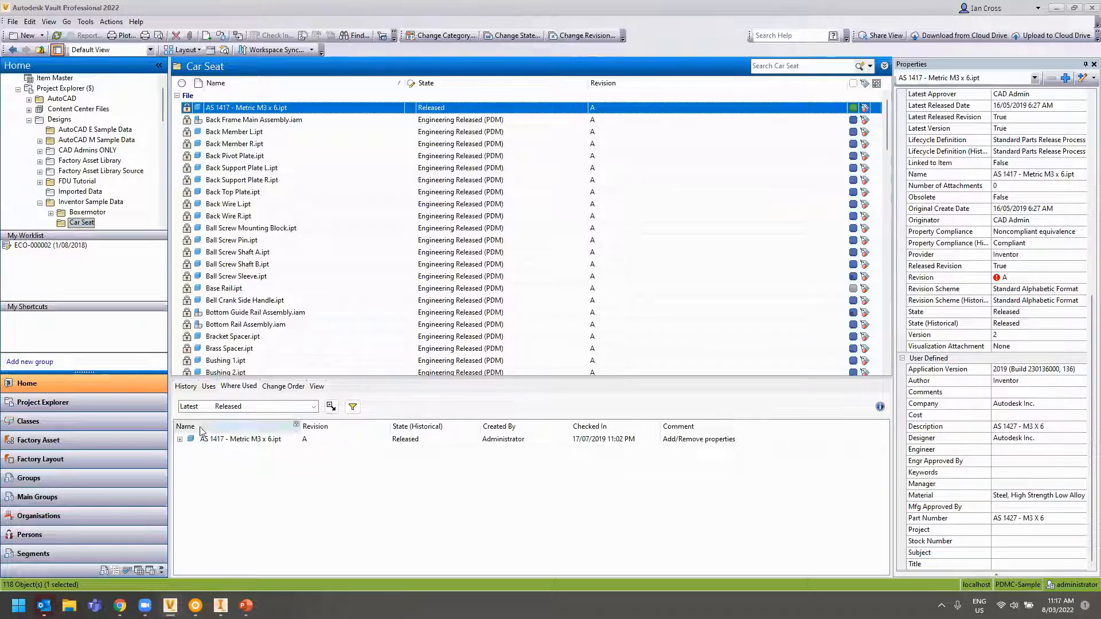
Show the History tab for AS 1417 - Metric M3 x 6.ipt in the preview pane
click(185, 387)
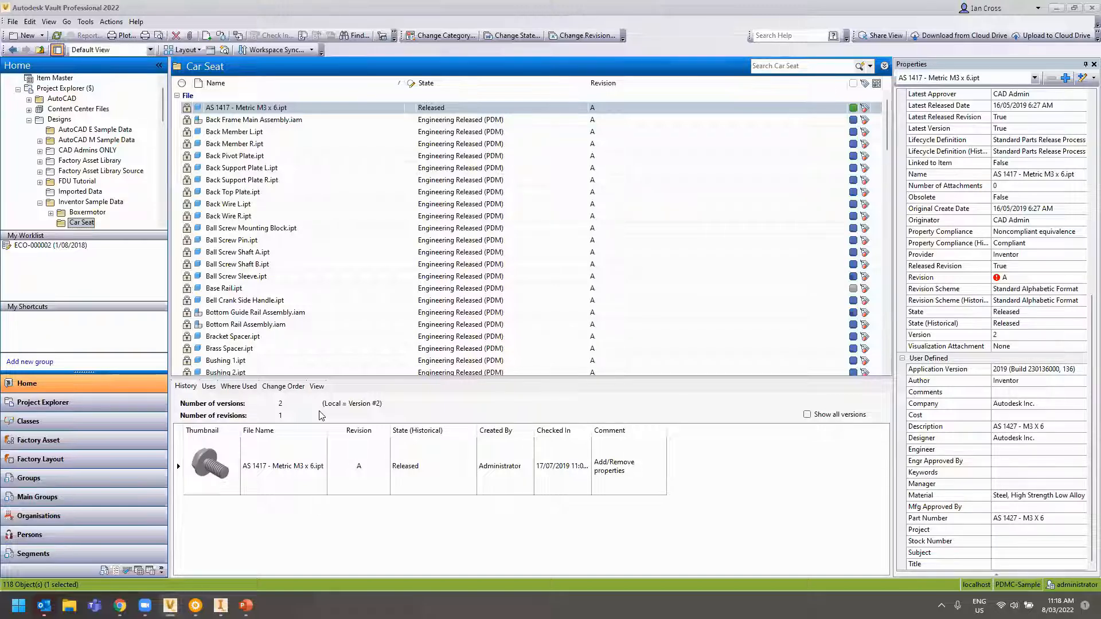
Turn on Show all versions to reveal the 16/05/2019 CAD Admin version
click(808, 414)
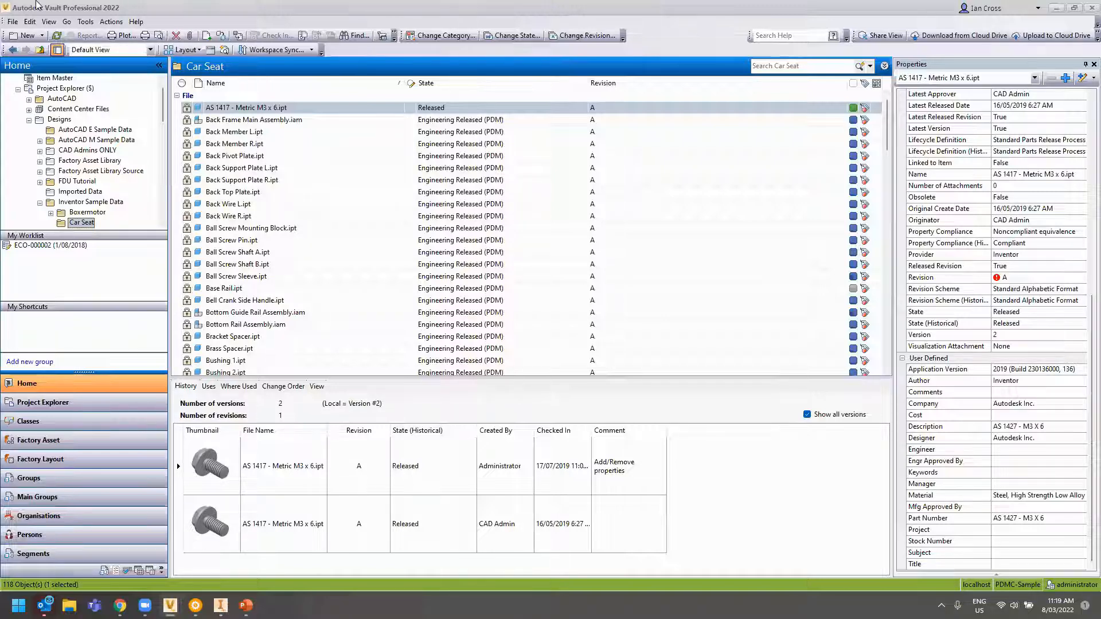
Open Global Settings from Tools > Administration and review the user and group access
click(85, 21)
mouse_move(138, 118)
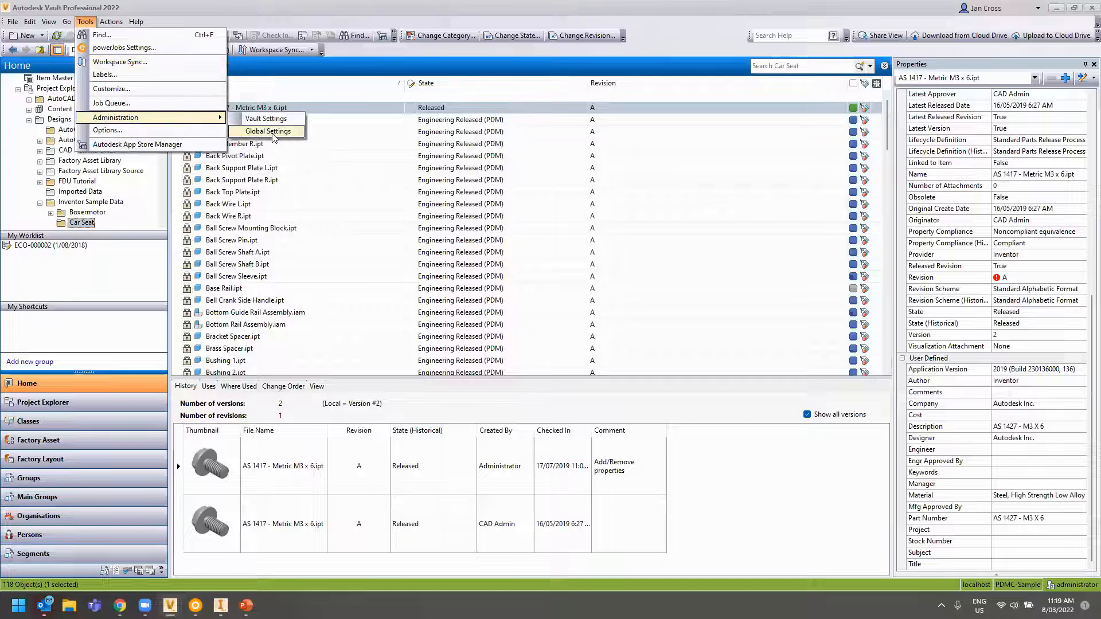
click(258, 130)
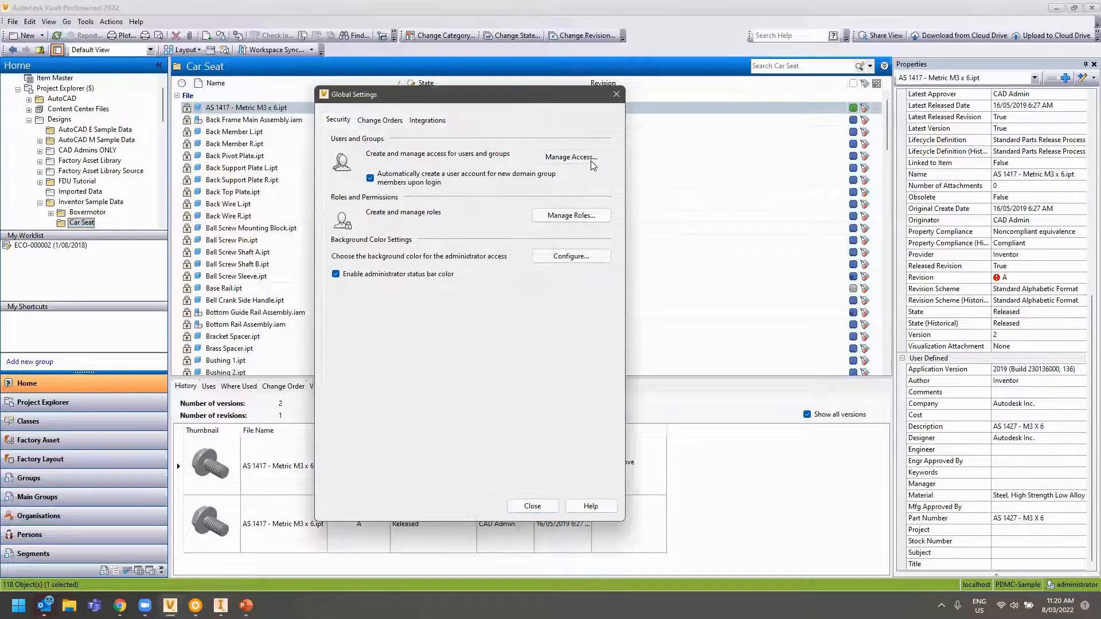
click(571, 157)
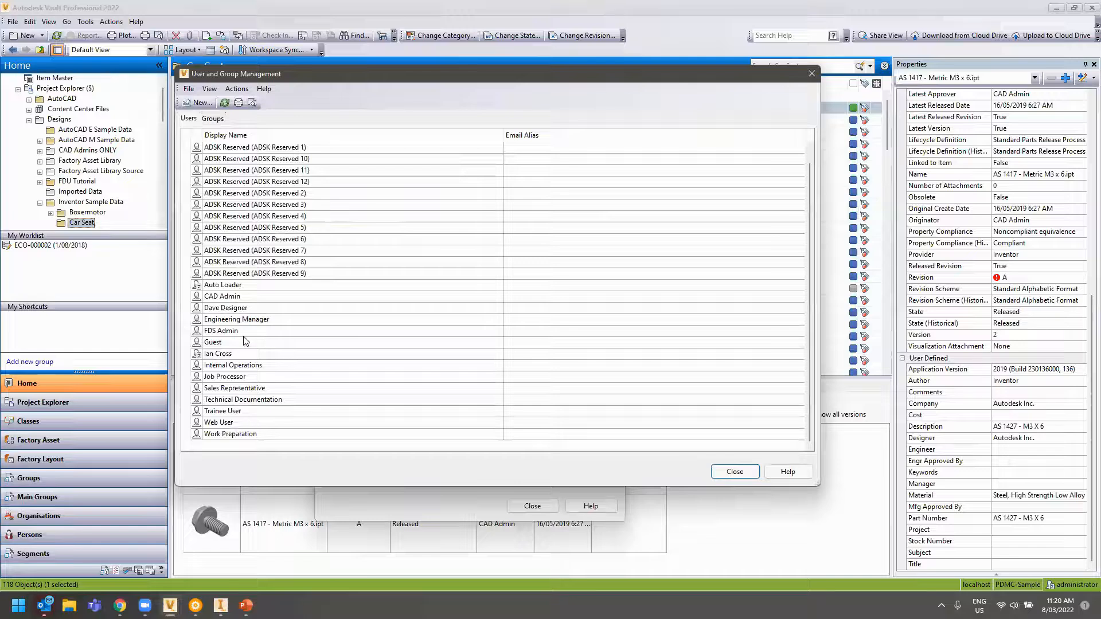
click(734, 471)
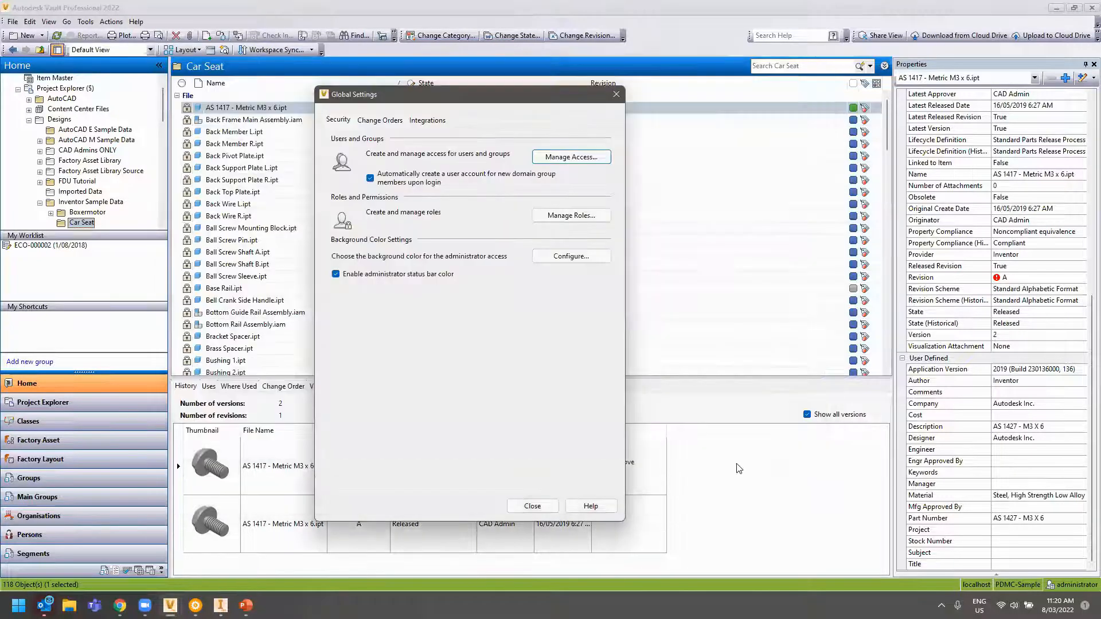
Enlarge the Roles Management list, inspect the Document Consumer role, then close it
click(583, 222)
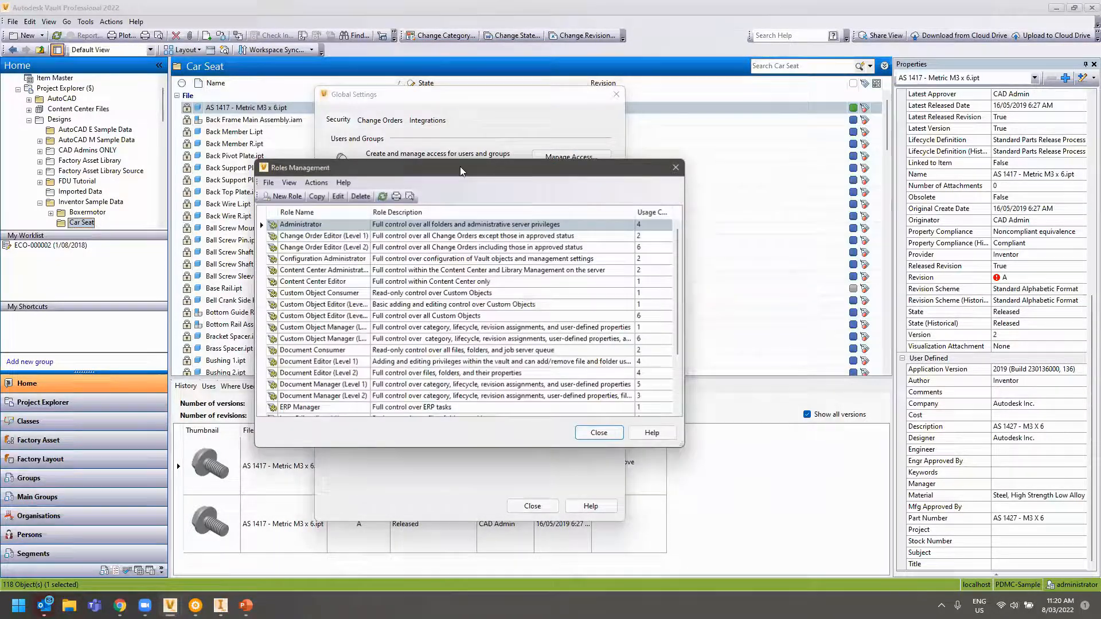
drag(463, 169, 429, 100)
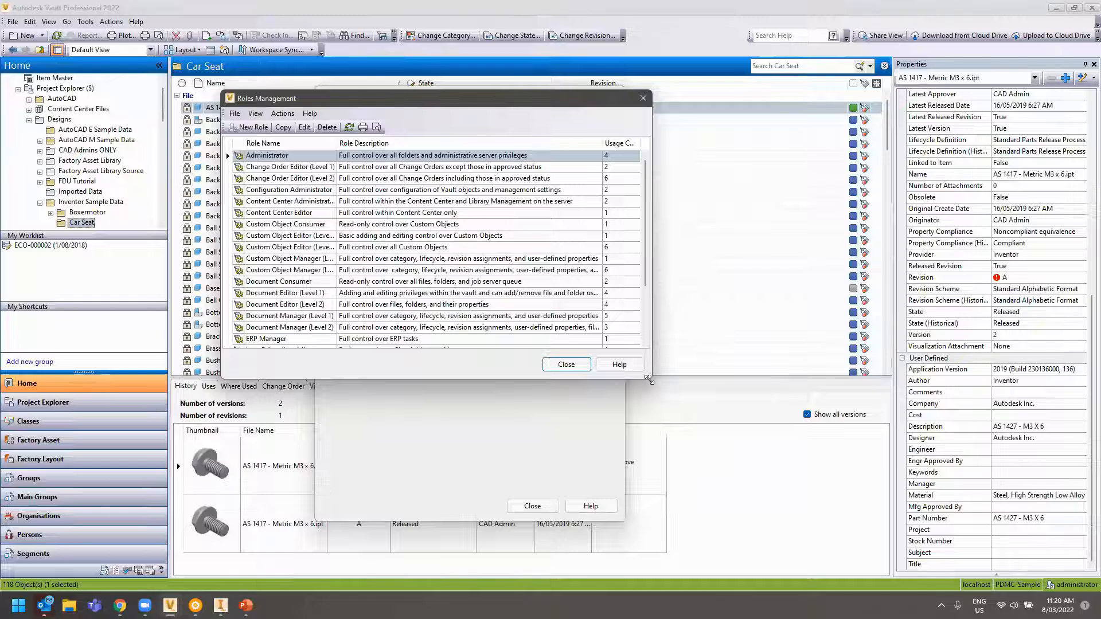
drag(649, 380, 862, 486)
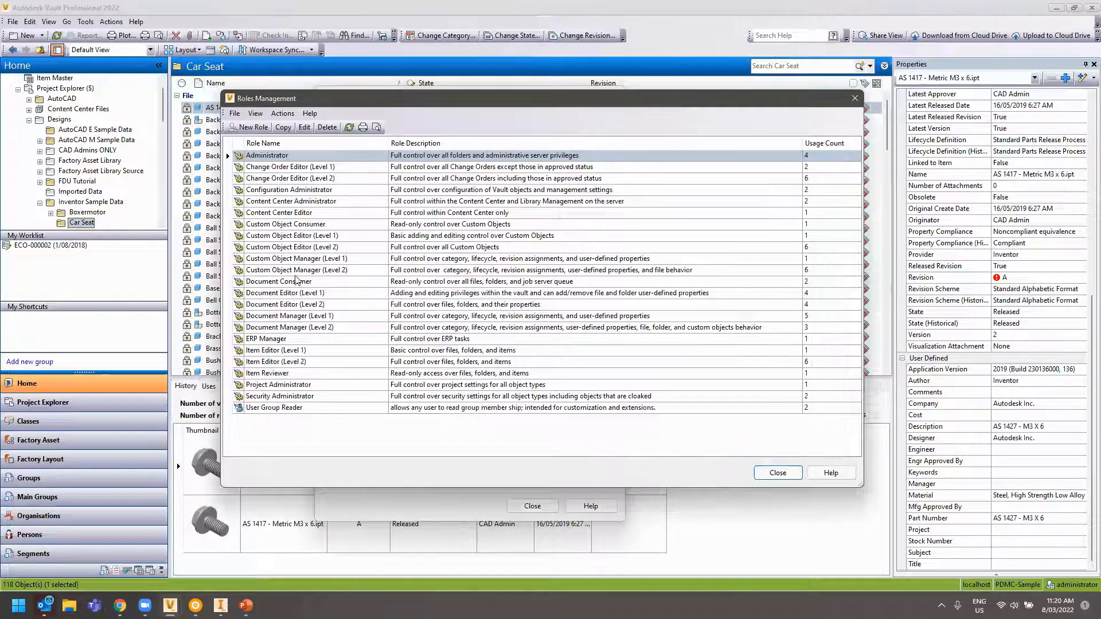
click(298, 282)
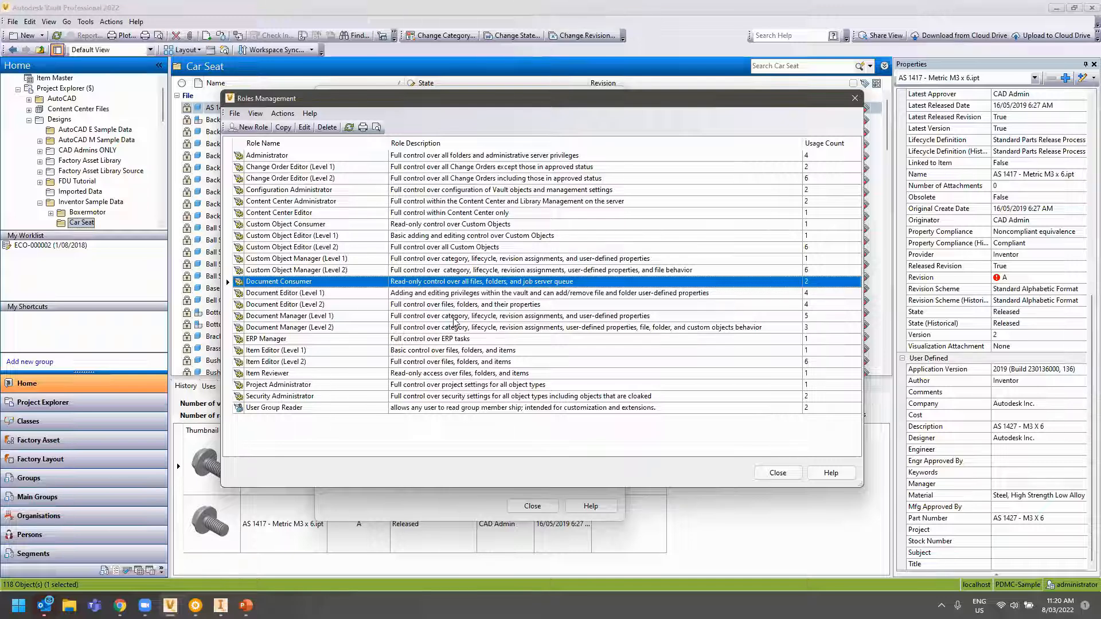
click(771, 473)
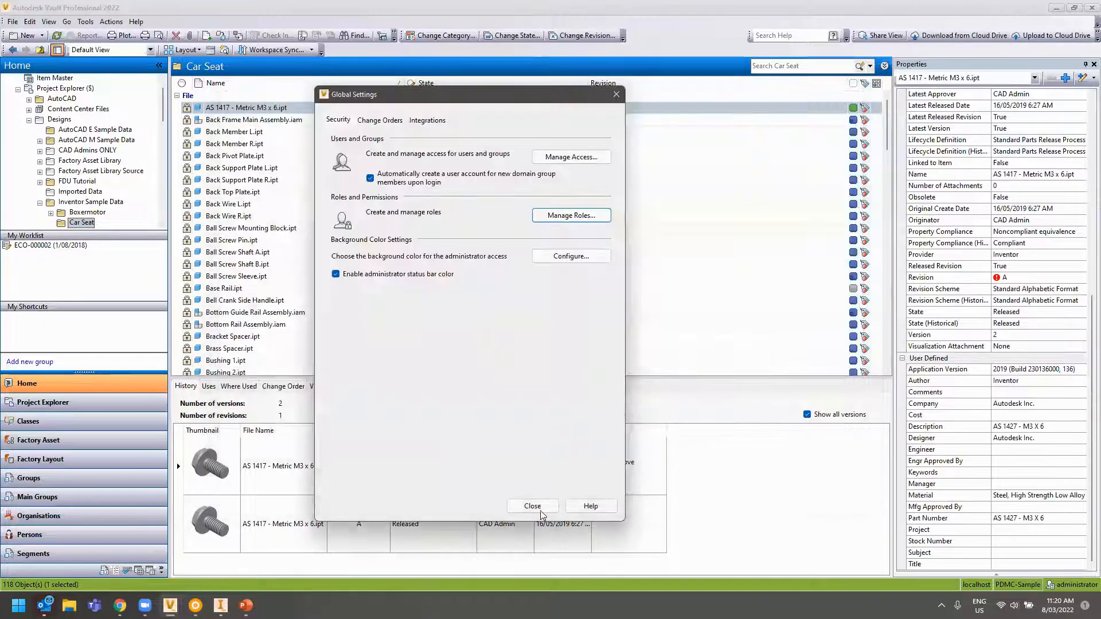
Close Global Settings and select Back Member R.ipt to see its 3-version history
click(542, 507)
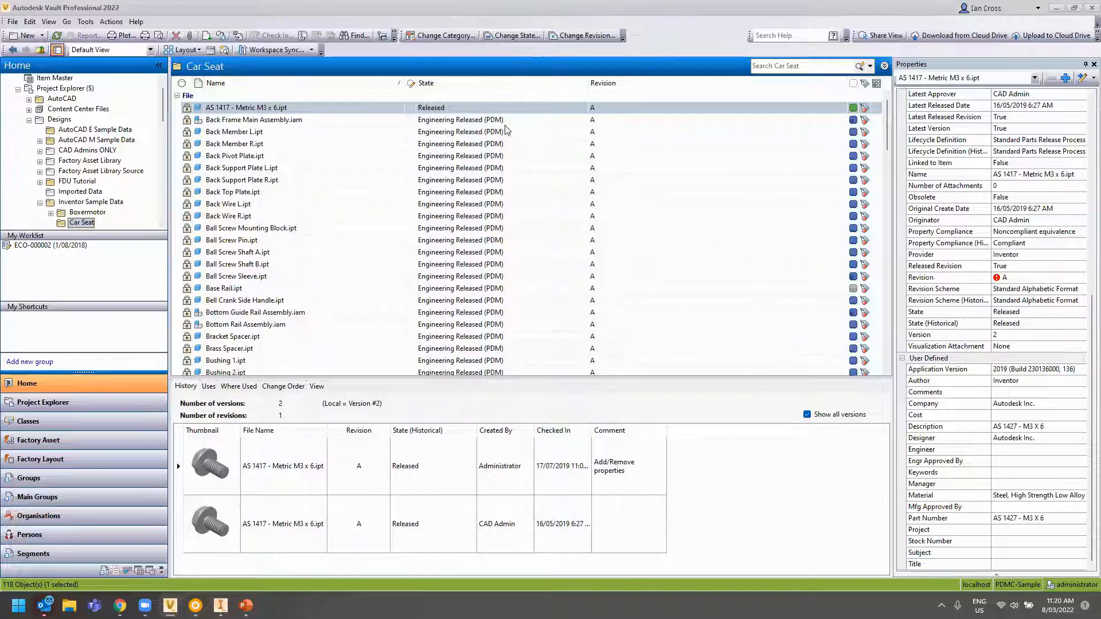
click(445, 143)
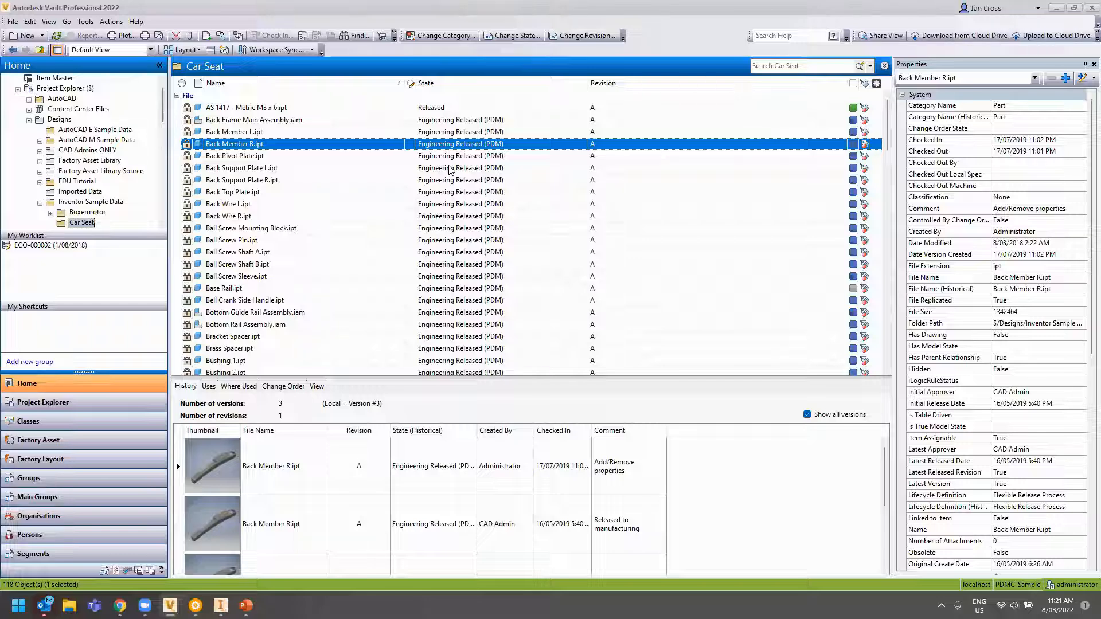
scroll(301, 220, down, 15)
scroll(299, 218, down, 15)
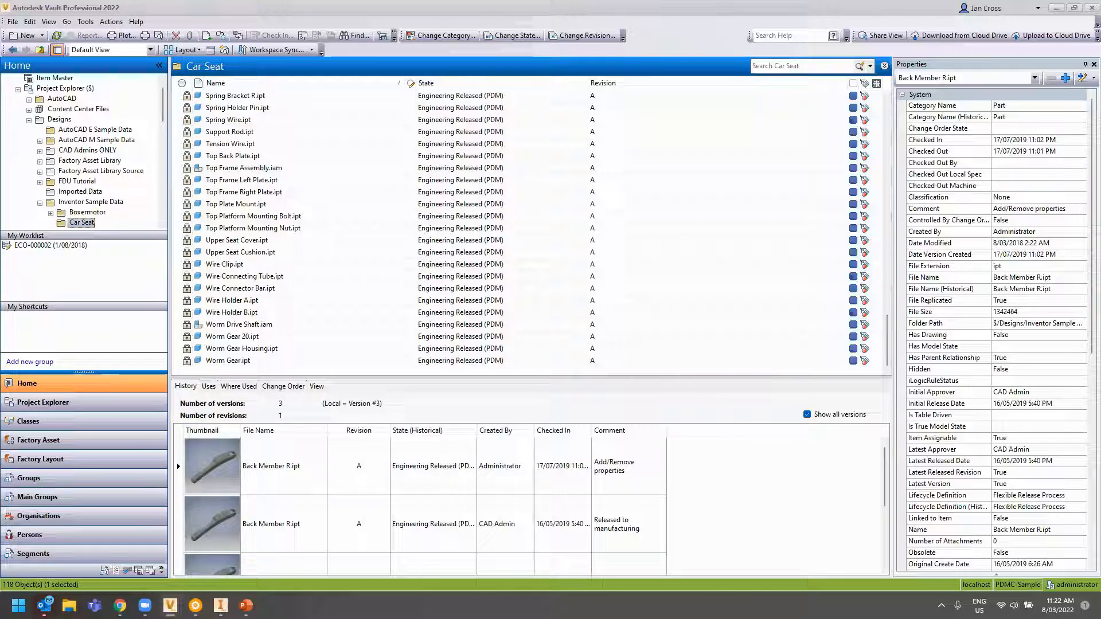
Open Vault Settings > Behaviors > Lifecycles and edit the Flexible Release Process lifecycle
click(86, 22)
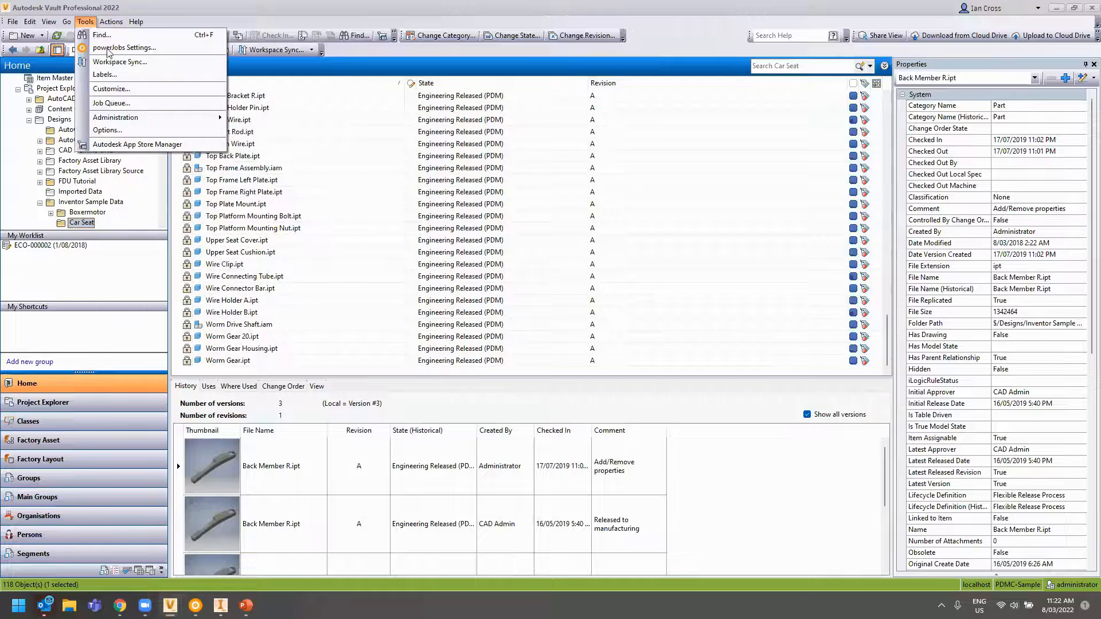
mouse_move(141, 118)
click(263, 117)
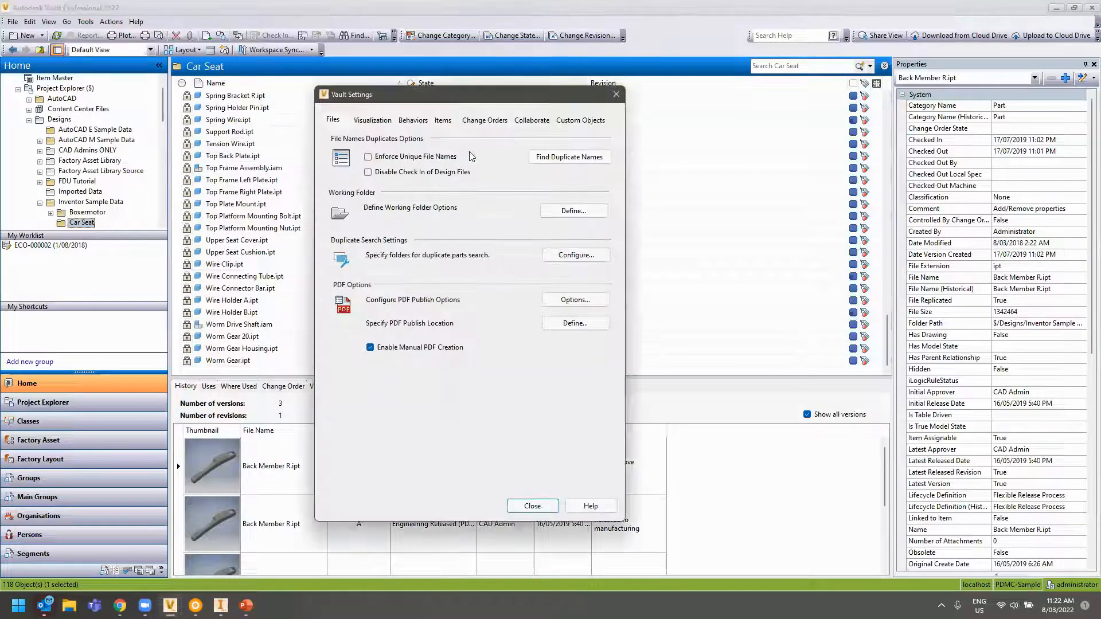
click(424, 122)
click(579, 160)
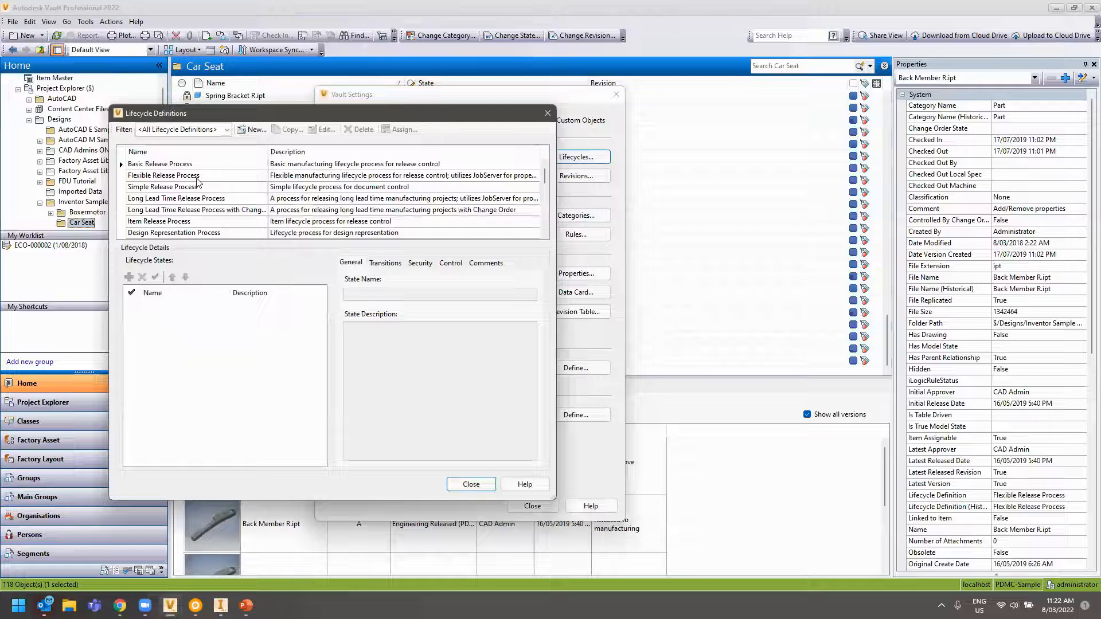
click(323, 130)
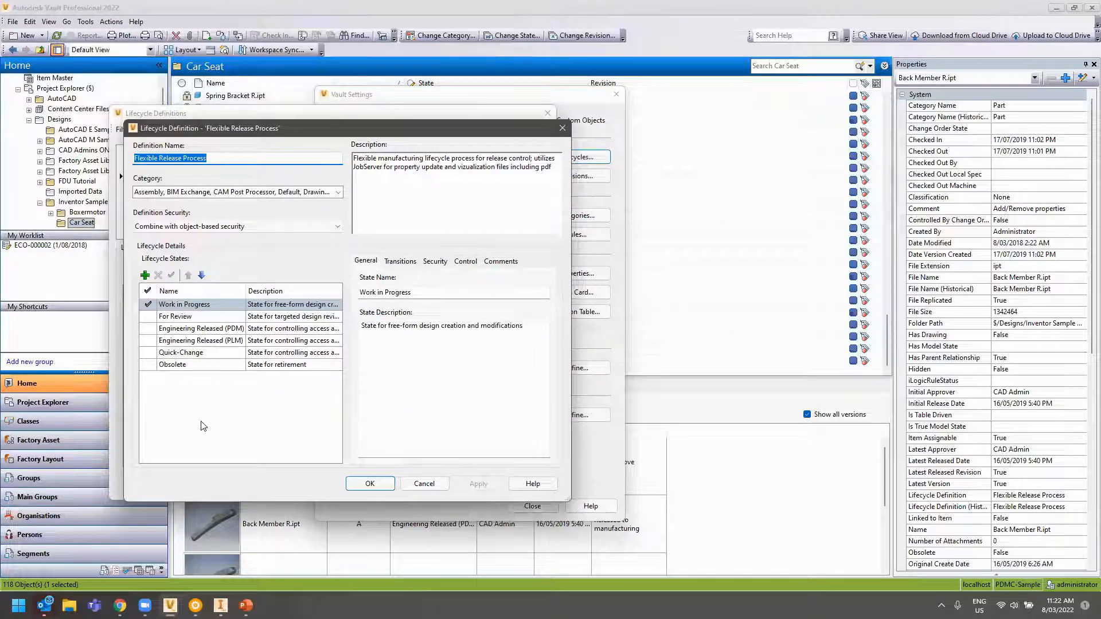
Review the Work in Progress state's security settings and its transitions
click(178, 306)
click(435, 261)
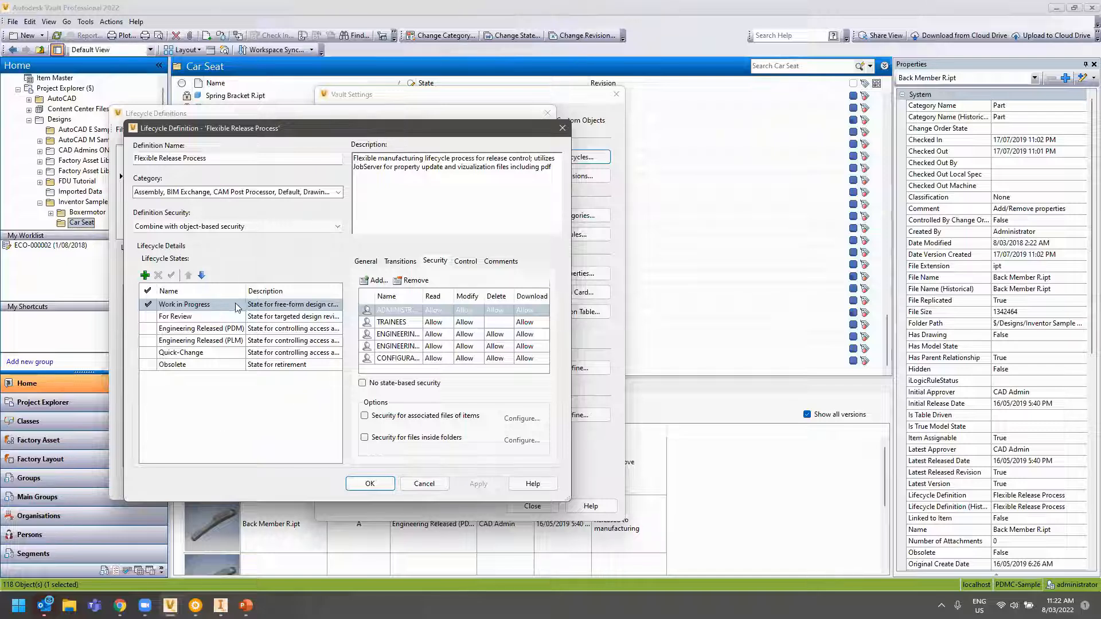
click(199, 309)
click(400, 262)
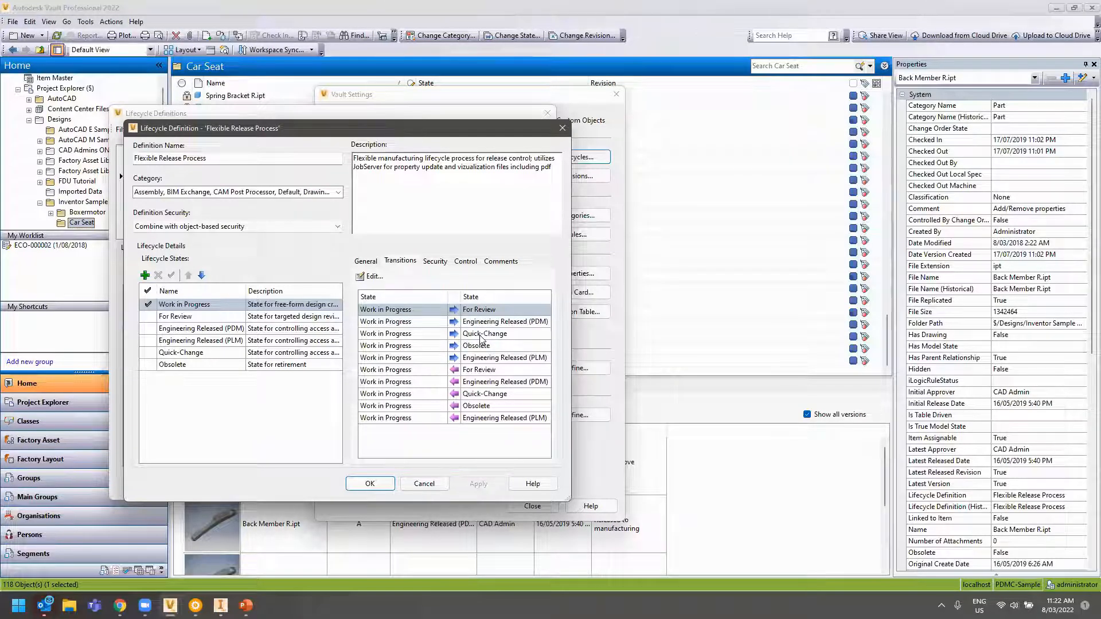
click(378, 275)
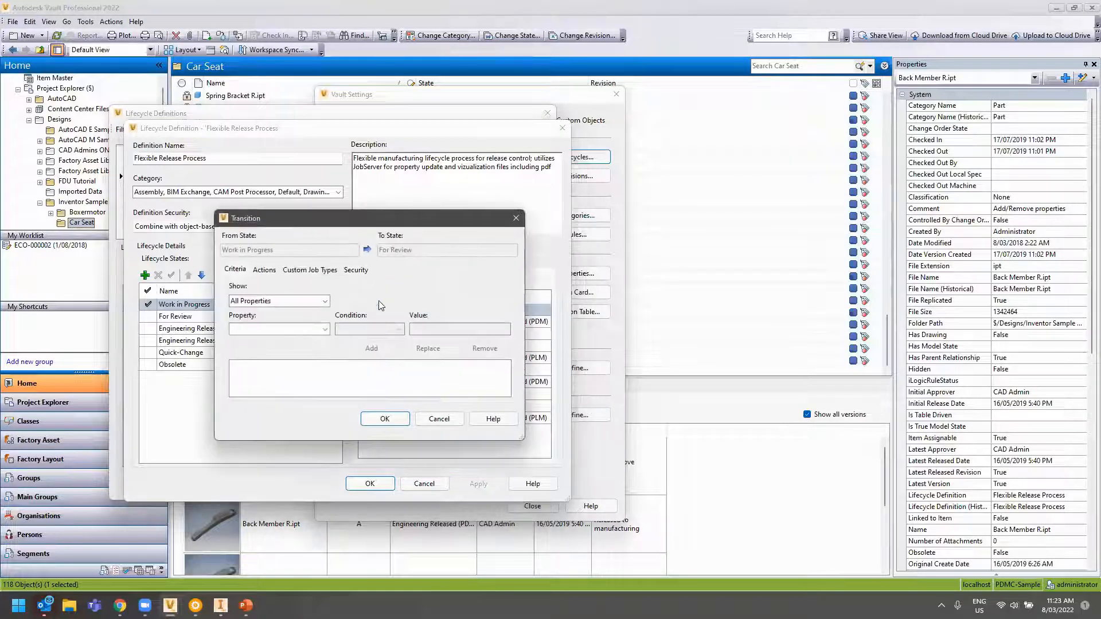
click(356, 271)
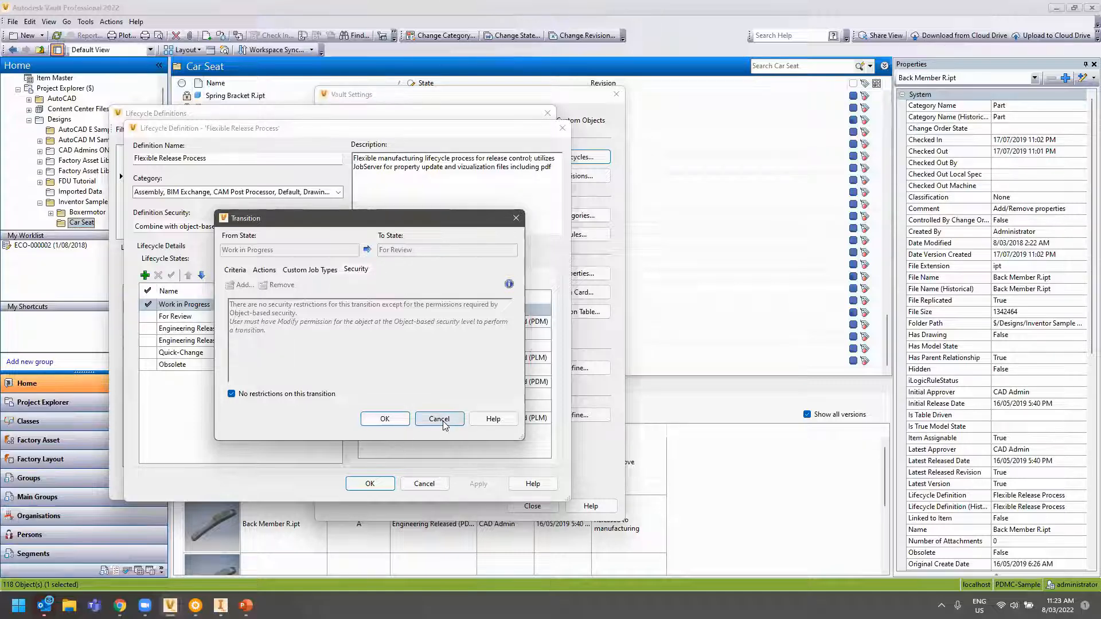
click(443, 422)
click(420, 322)
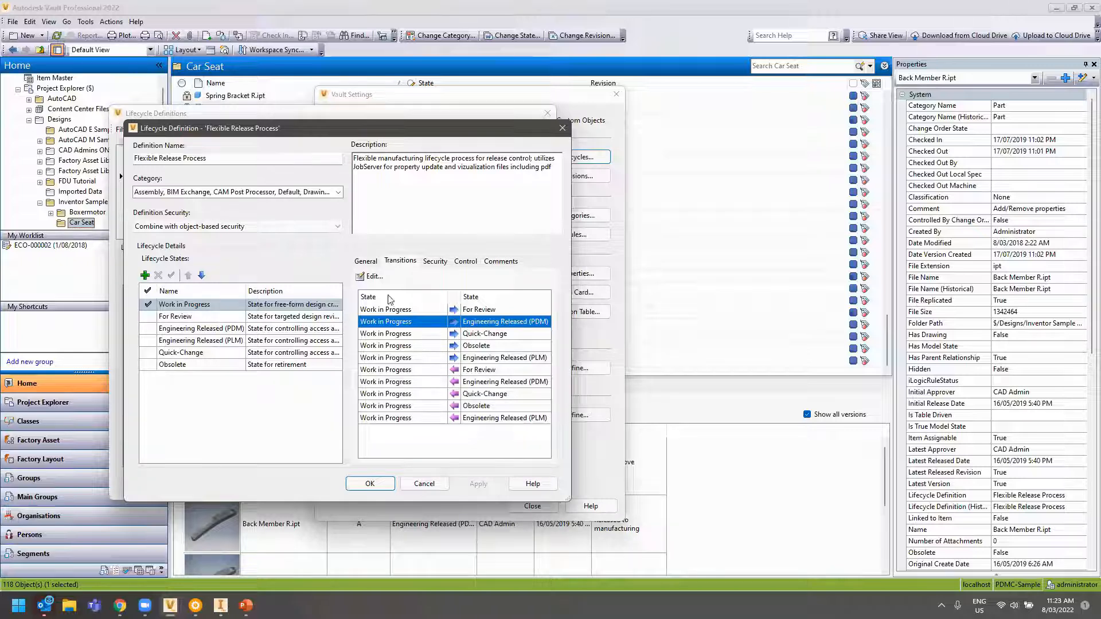
click(371, 277)
click(355, 270)
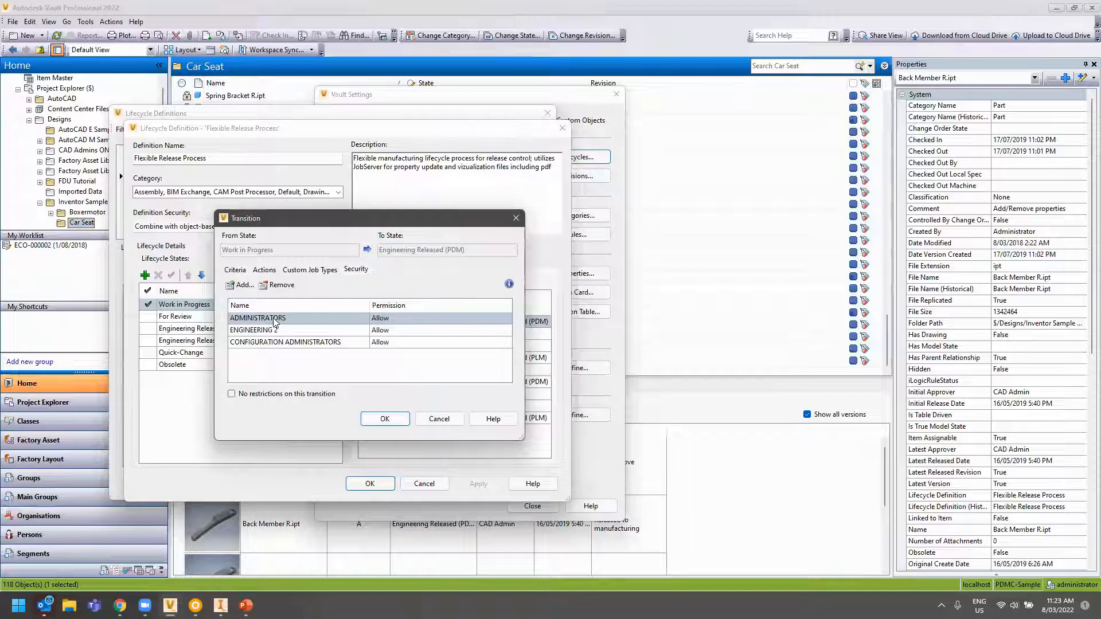
click(241, 285)
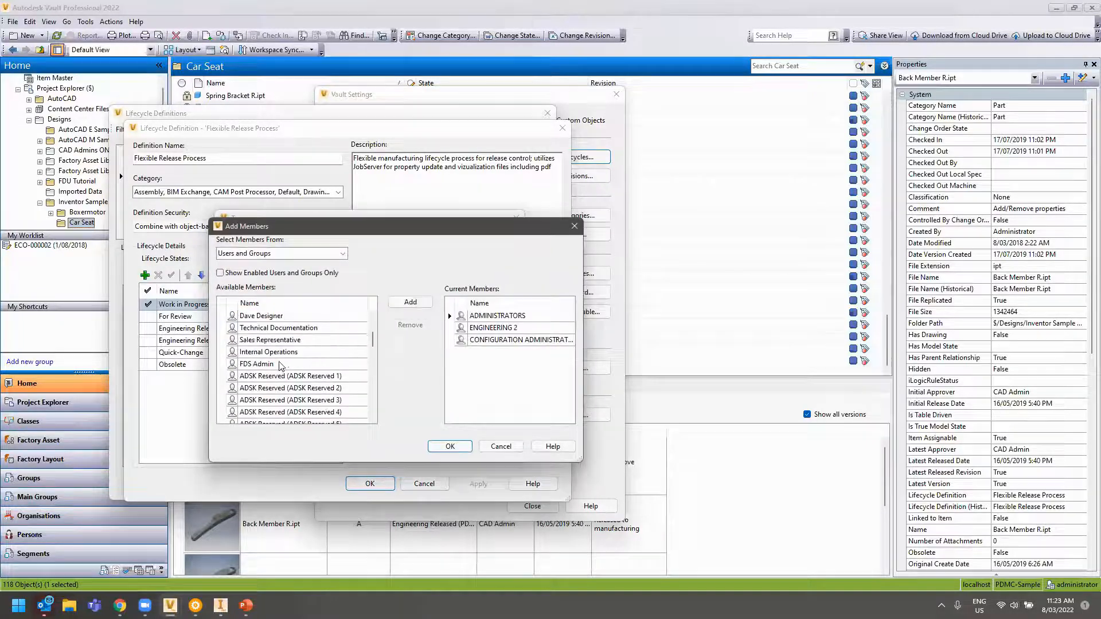
click(273, 253)
click(262, 285)
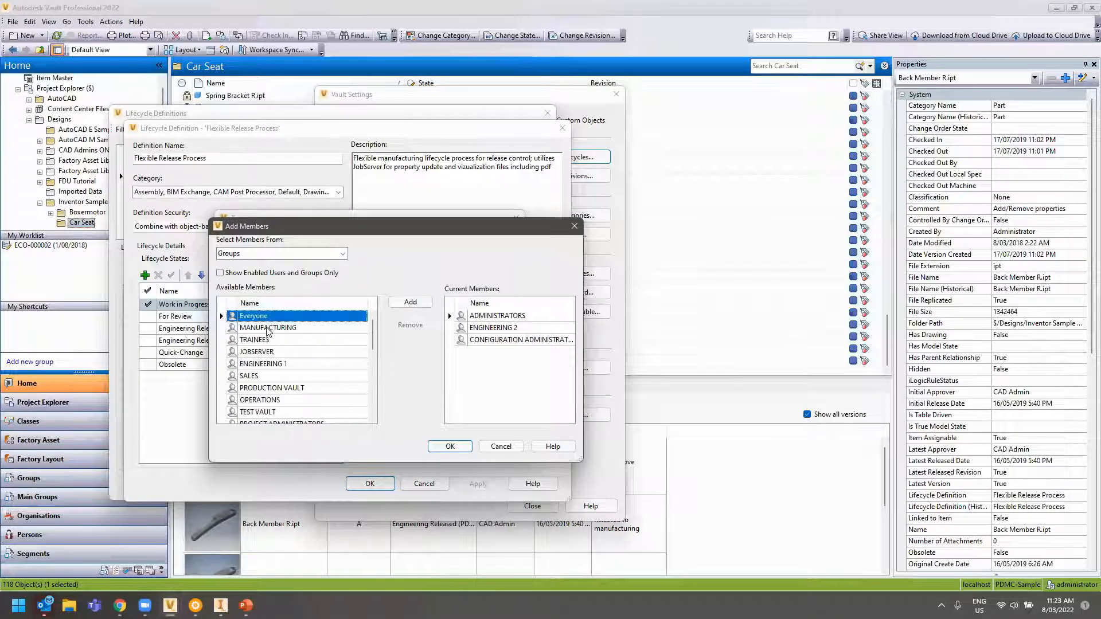
double_click(269, 316)
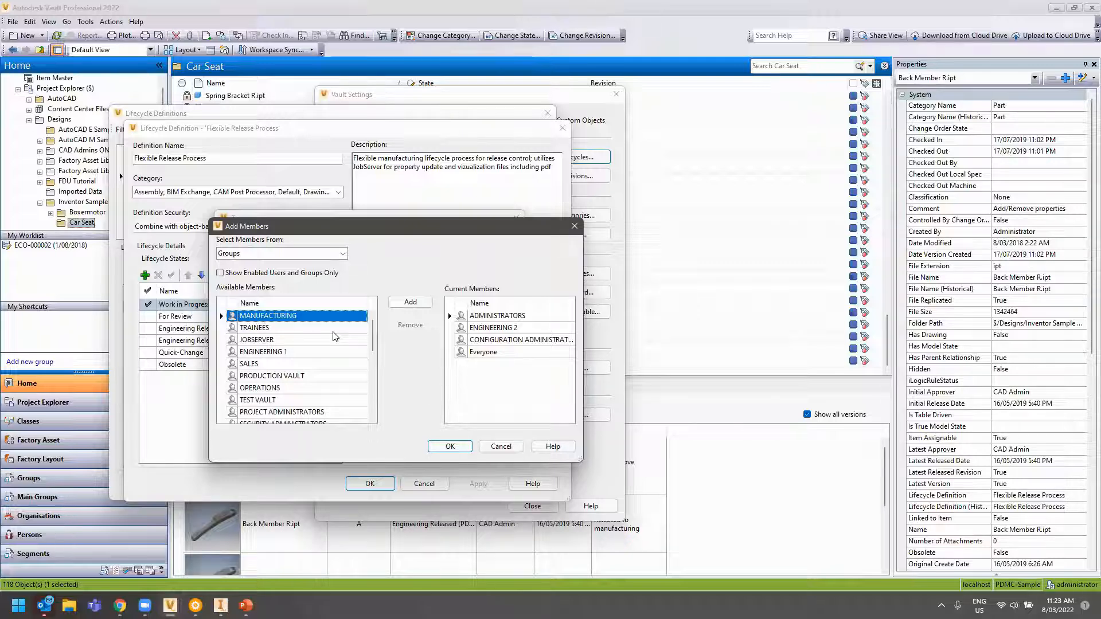
click(500, 446)
click(438, 424)
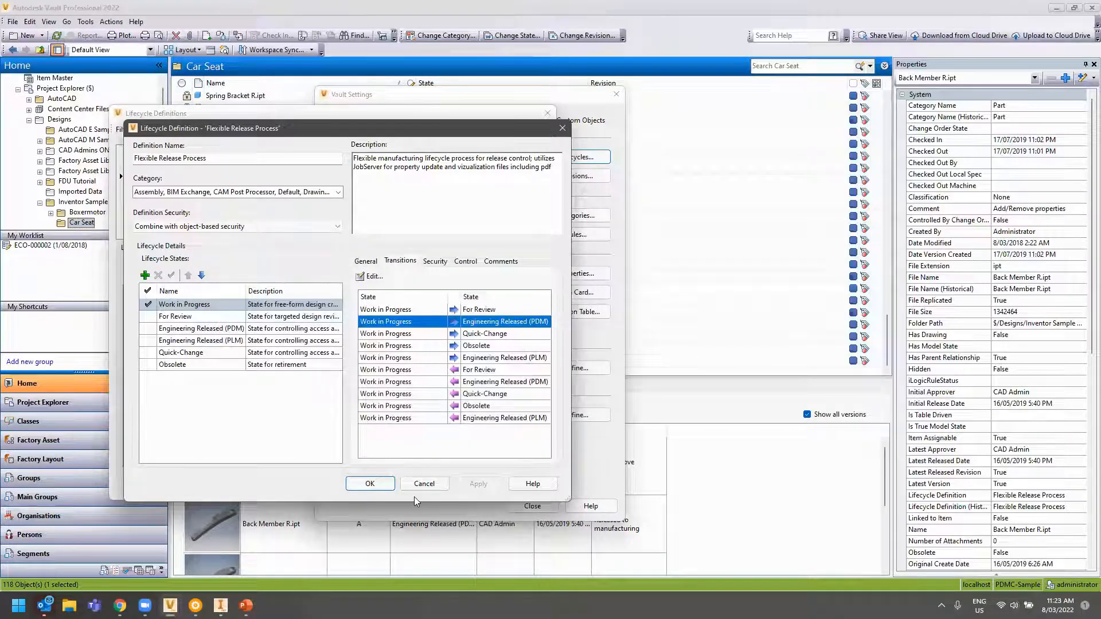
Dismiss both lifecycle dialogs, shift Vault Settings aside, and open Revisions… from Behaviors
click(369, 484)
click(467, 484)
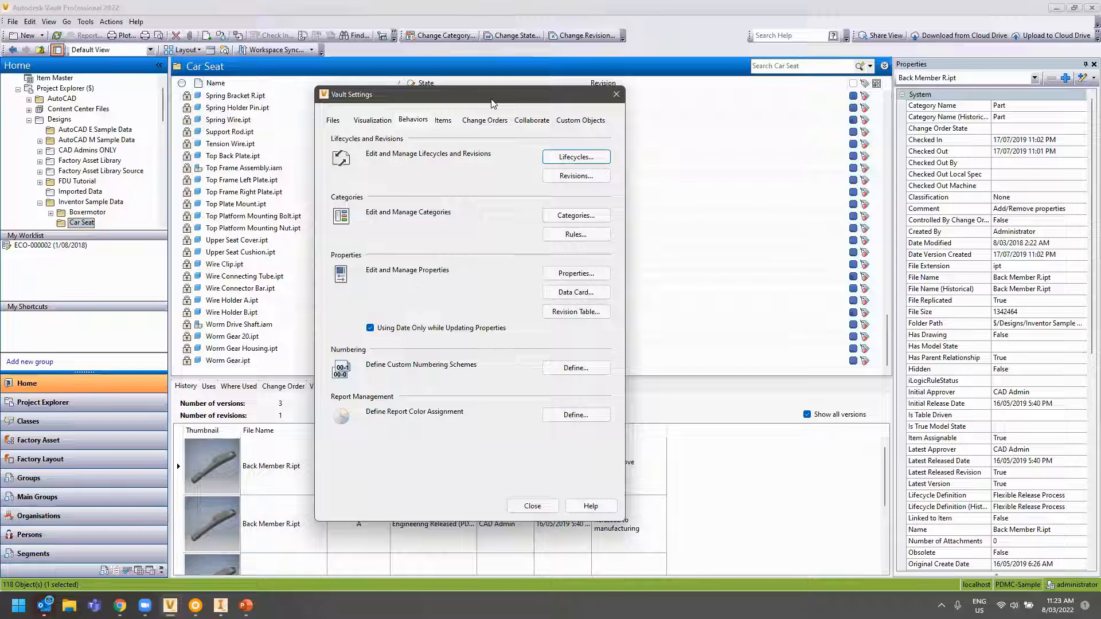
drag(496, 99, 422, 95)
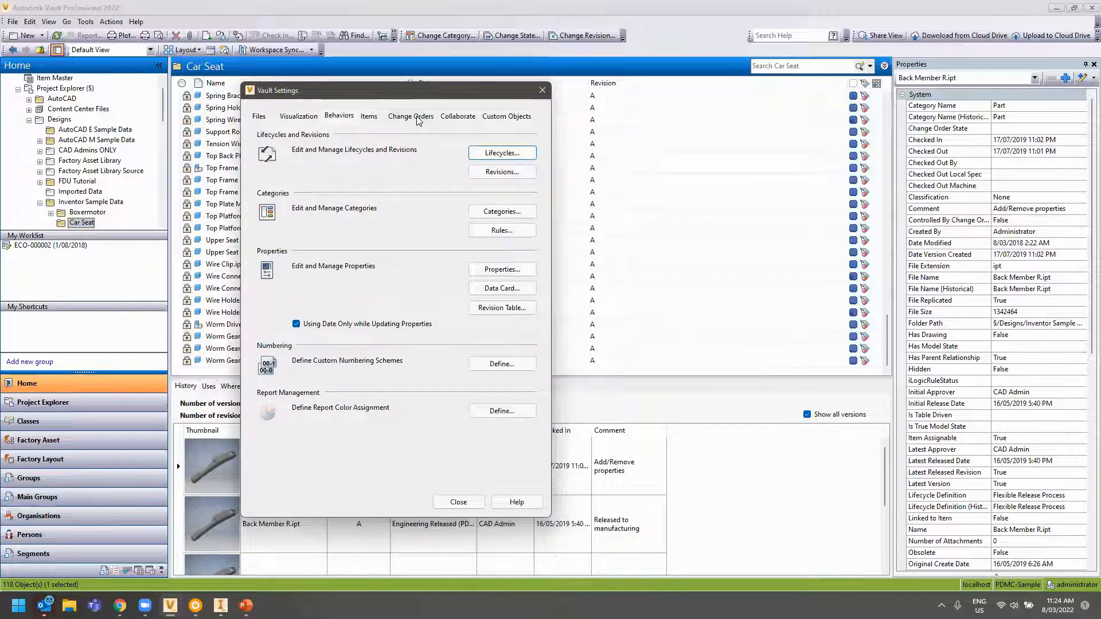
click(516, 174)
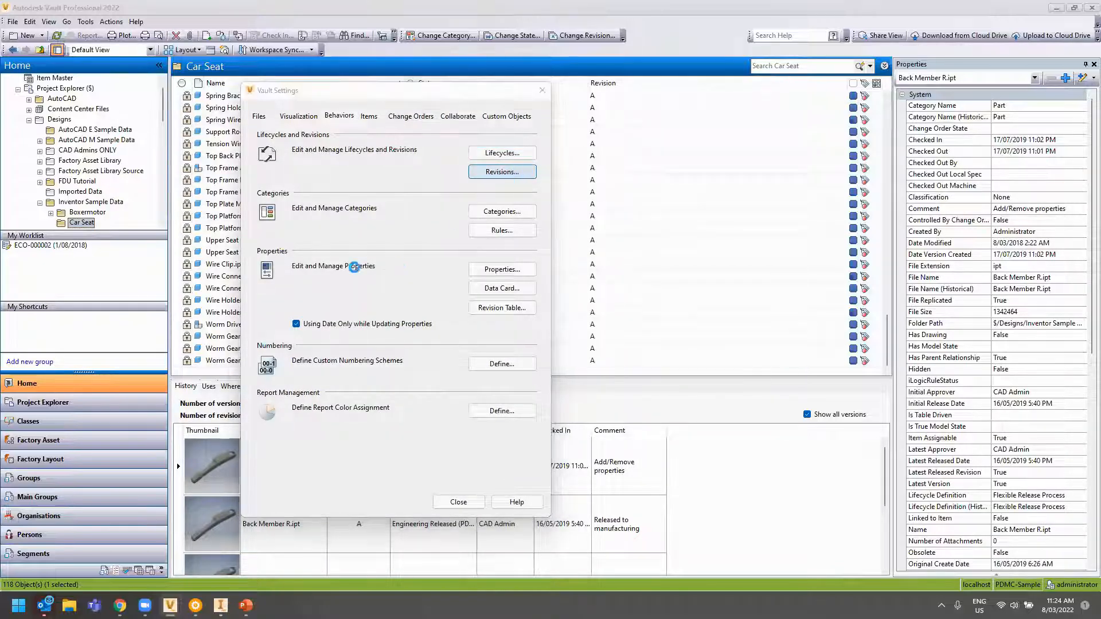
Preview the Alphabetic Revision and Numeric 0 Rev schemes, then close the dialog
click(436, 245)
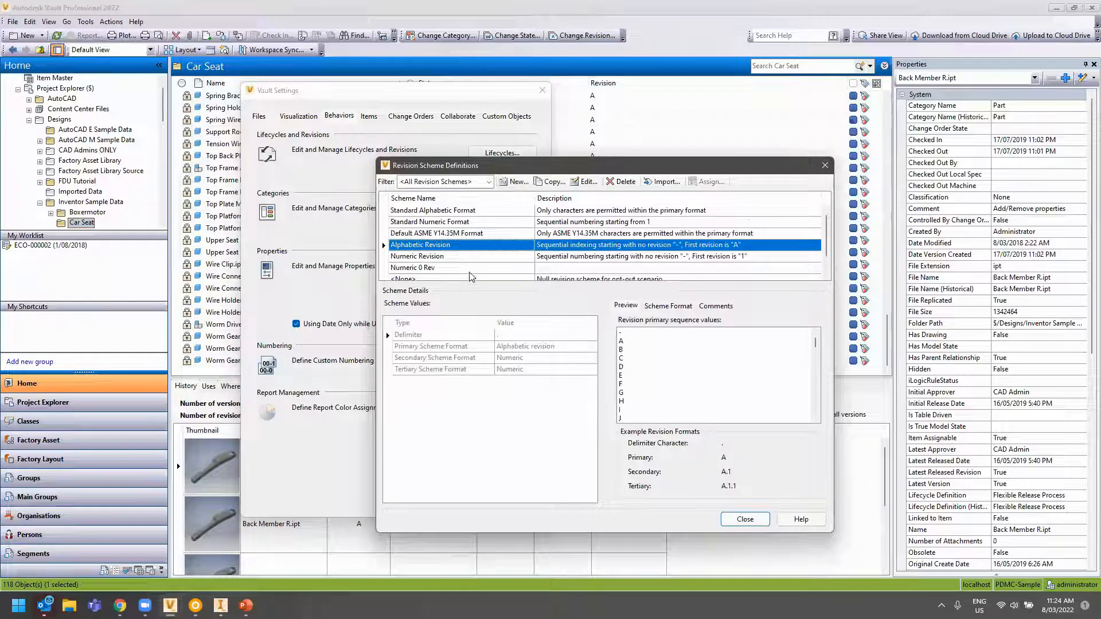
scroll(434, 257, down, 1)
click(434, 257)
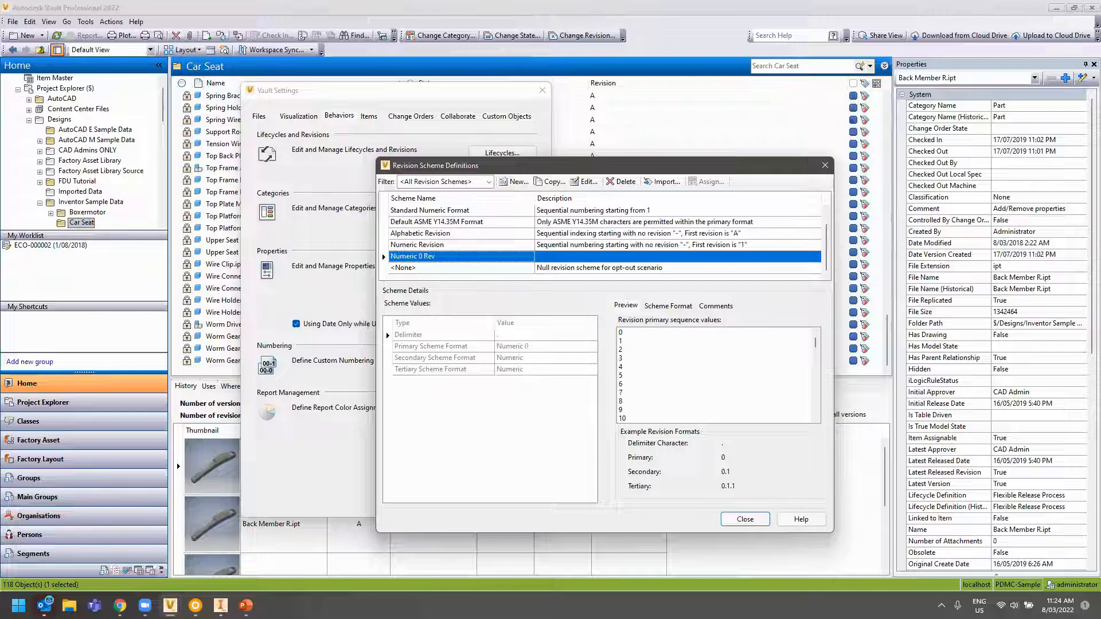
click(745, 519)
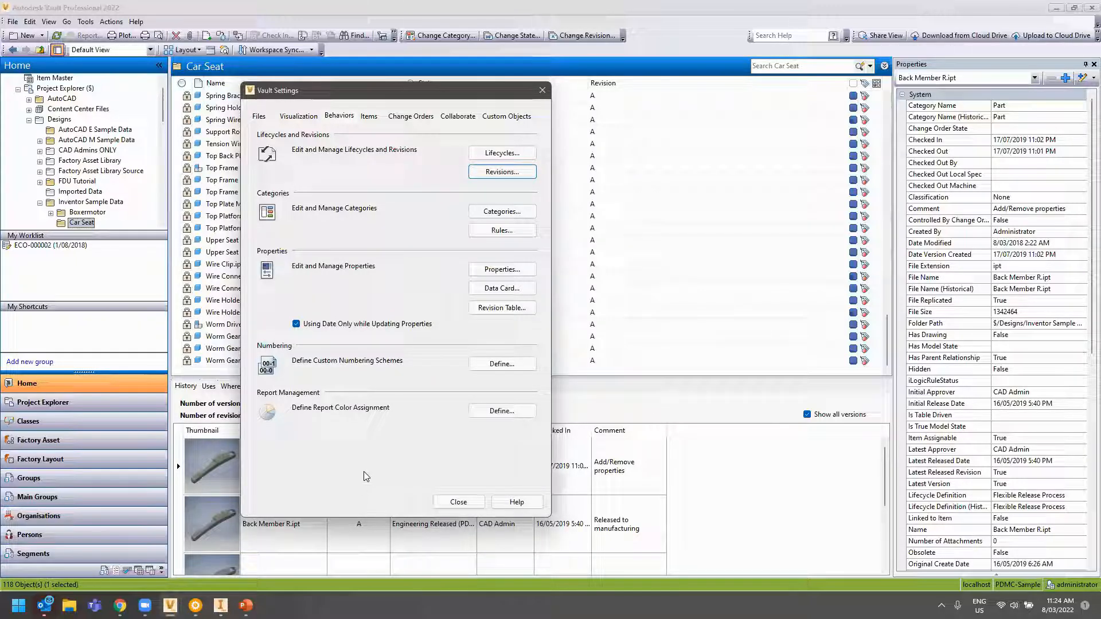
Close Vault Settings, scroll the Properties pane to User Defined, and focus the Search Car Seat box
click(458, 502)
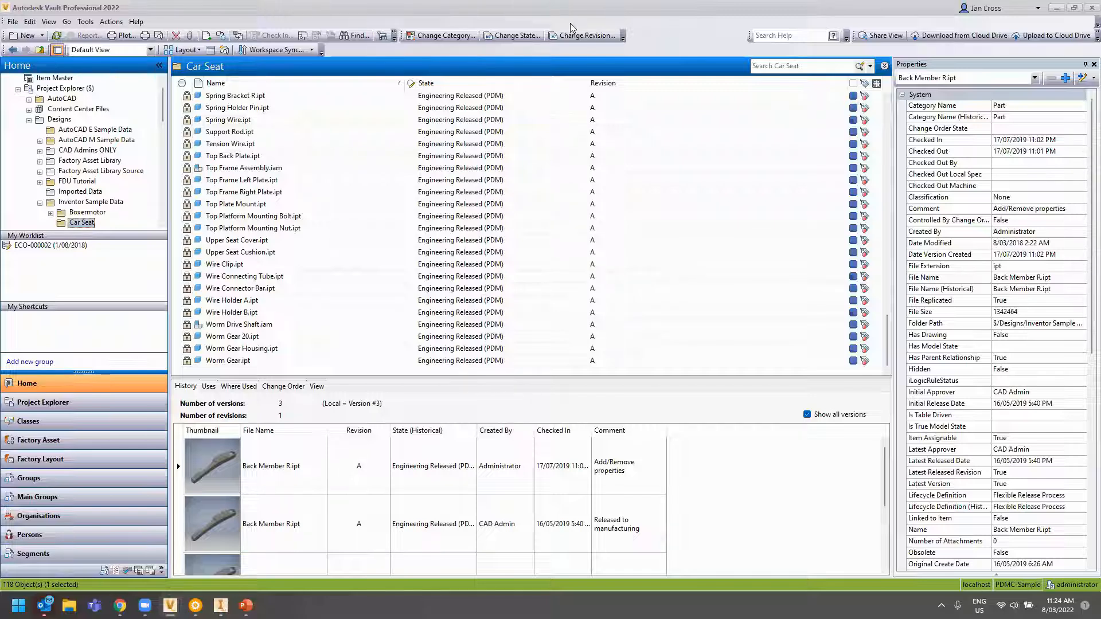
scroll(1000, 195, down, 11)
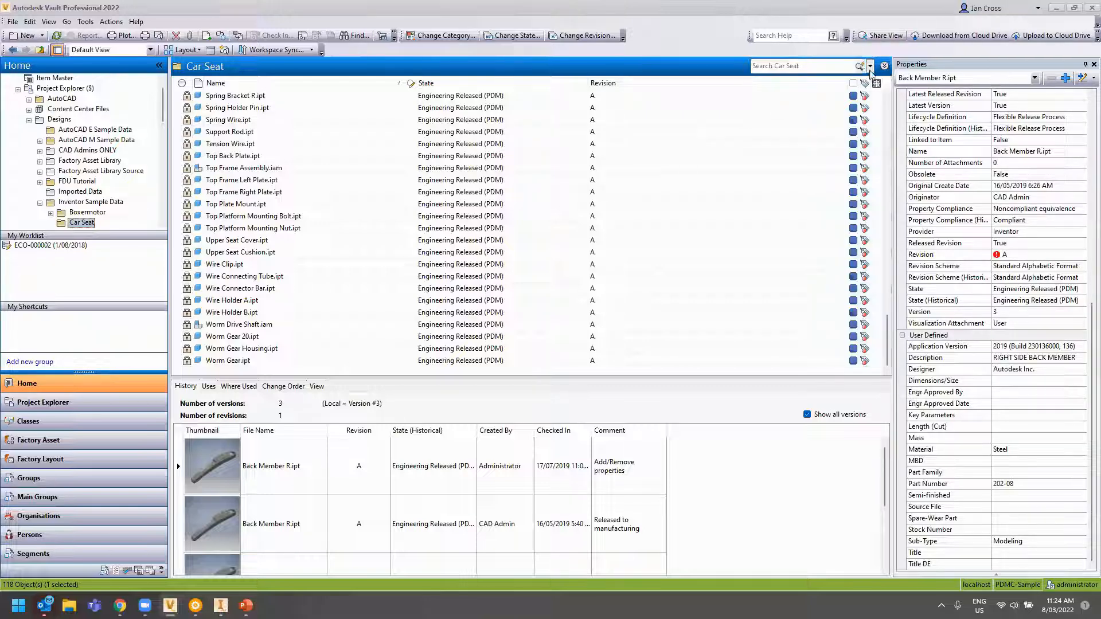
click(803, 66)
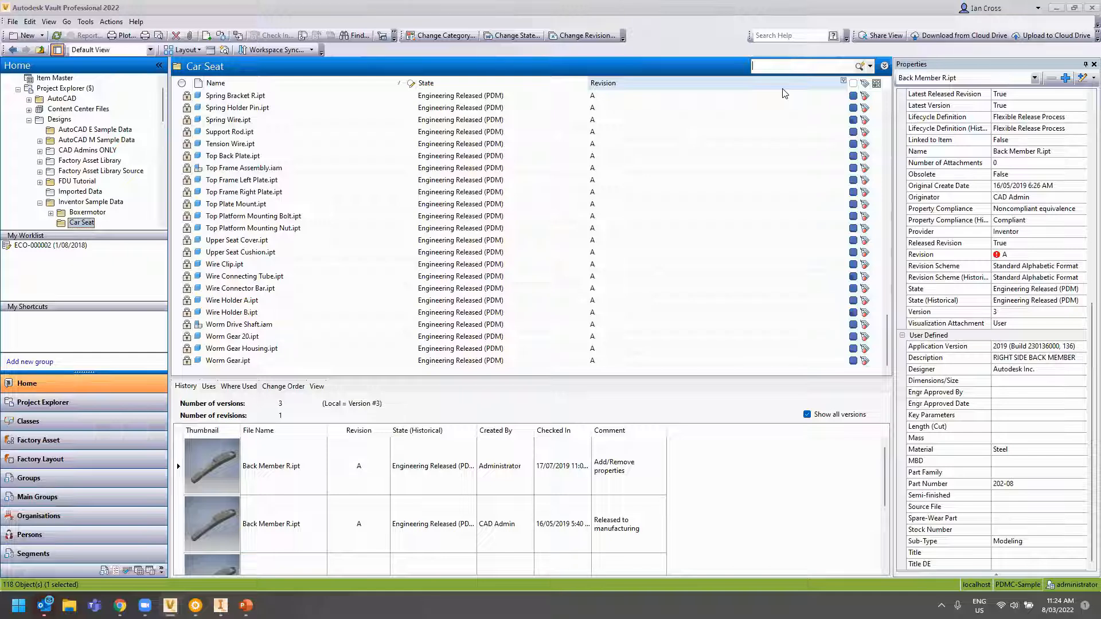
Open the Advanced Find window and choose File Extension as the search property
click(870, 66)
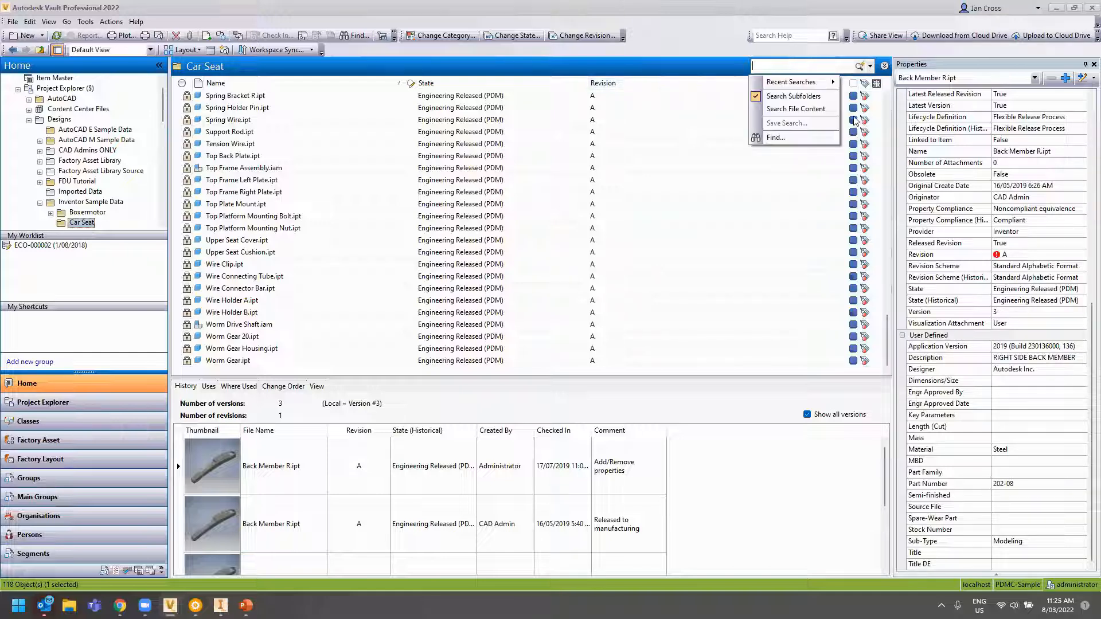
click(787, 139)
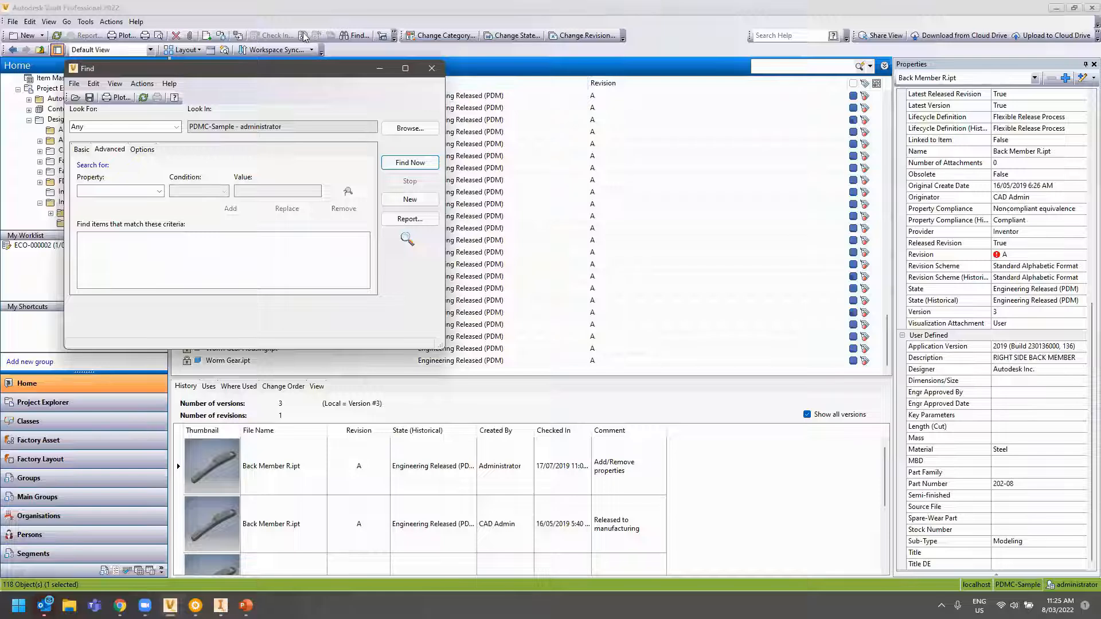
drag(275, 75, 376, 85)
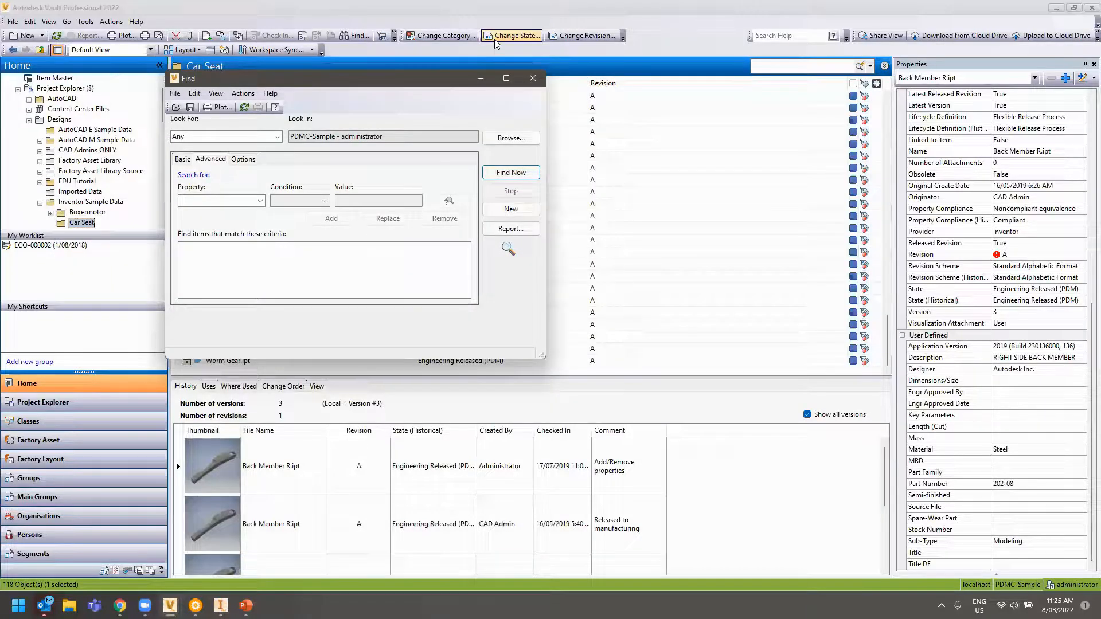
click(260, 201)
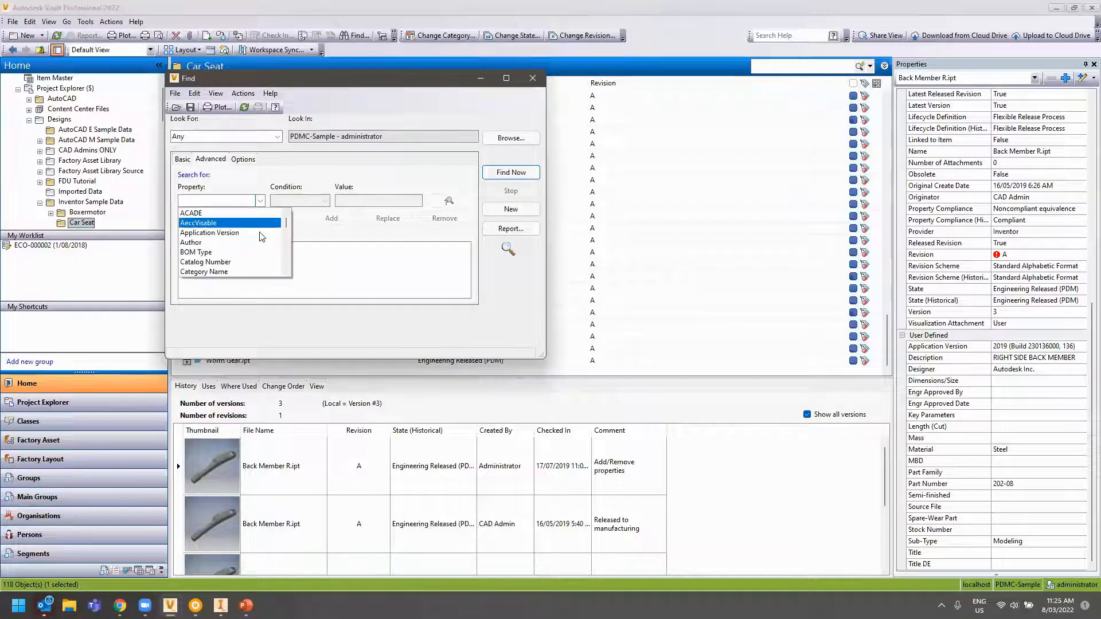
scroll(270, 241, down, 12)
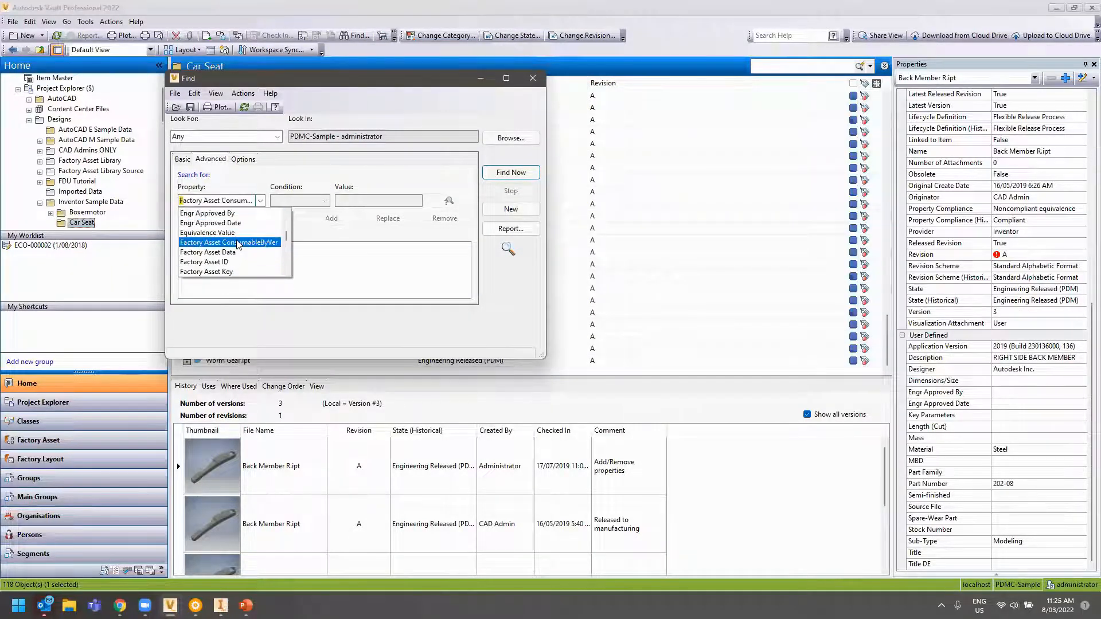
scroll(238, 244, down, 2)
click(229, 234)
Add 'File Extension contains idw', run the search for 65 drawings, and enlarge the window
click(383, 201)
text(idw)
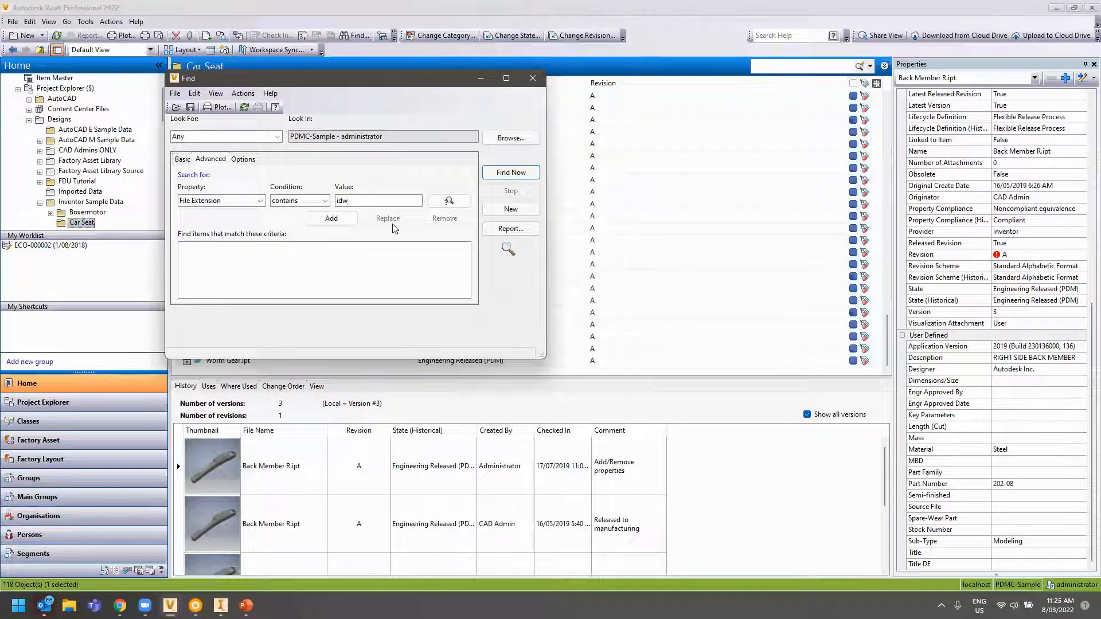
click(331, 218)
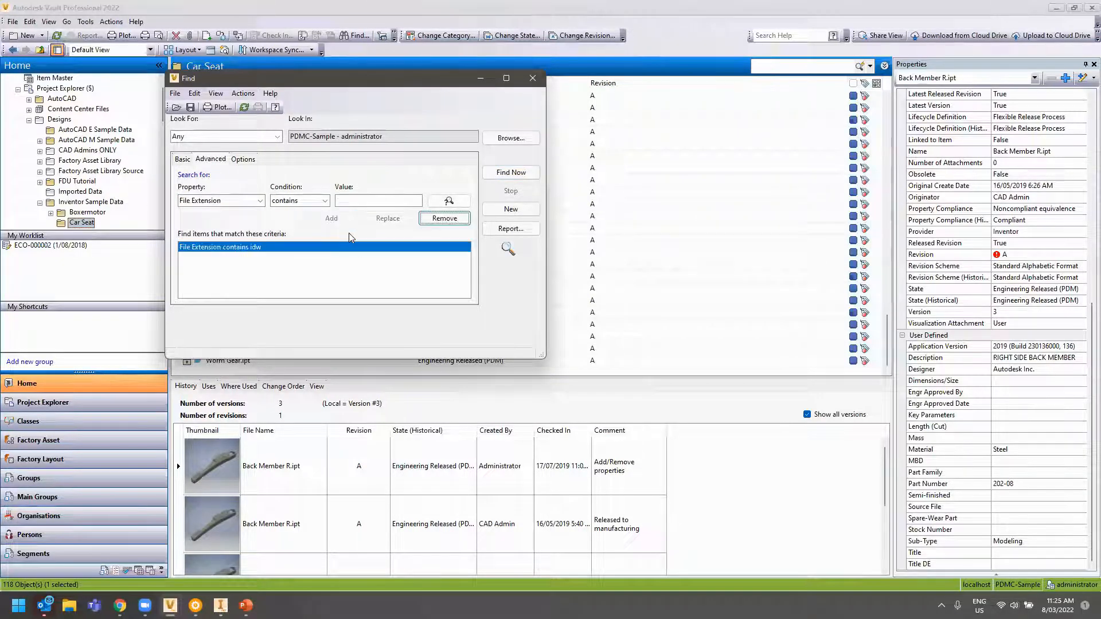
click(511, 172)
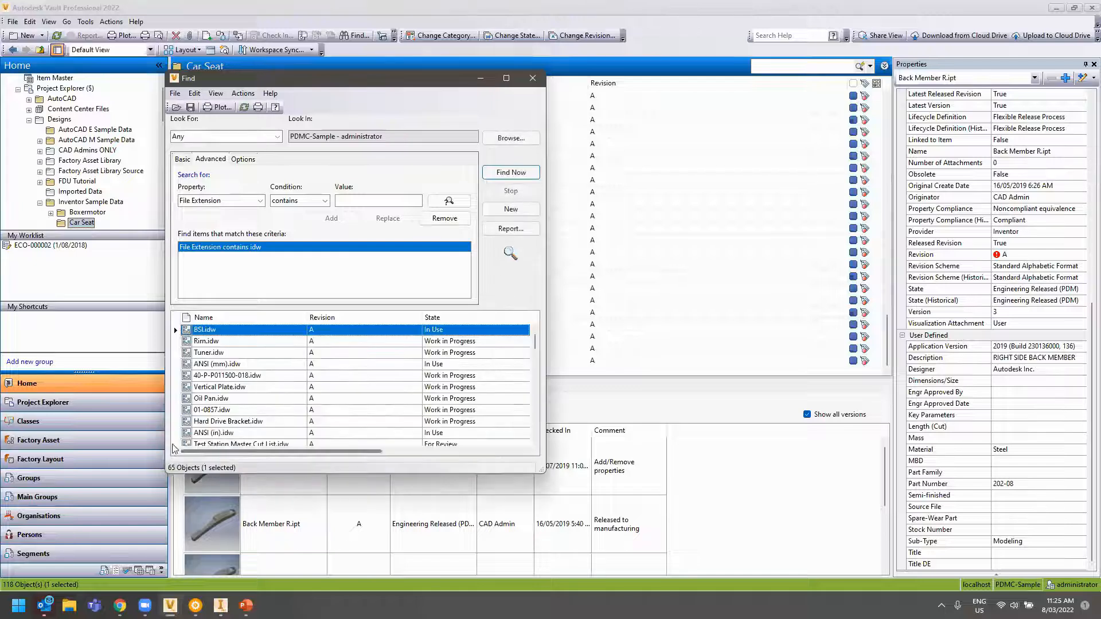
drag(383, 84, 331, 67)
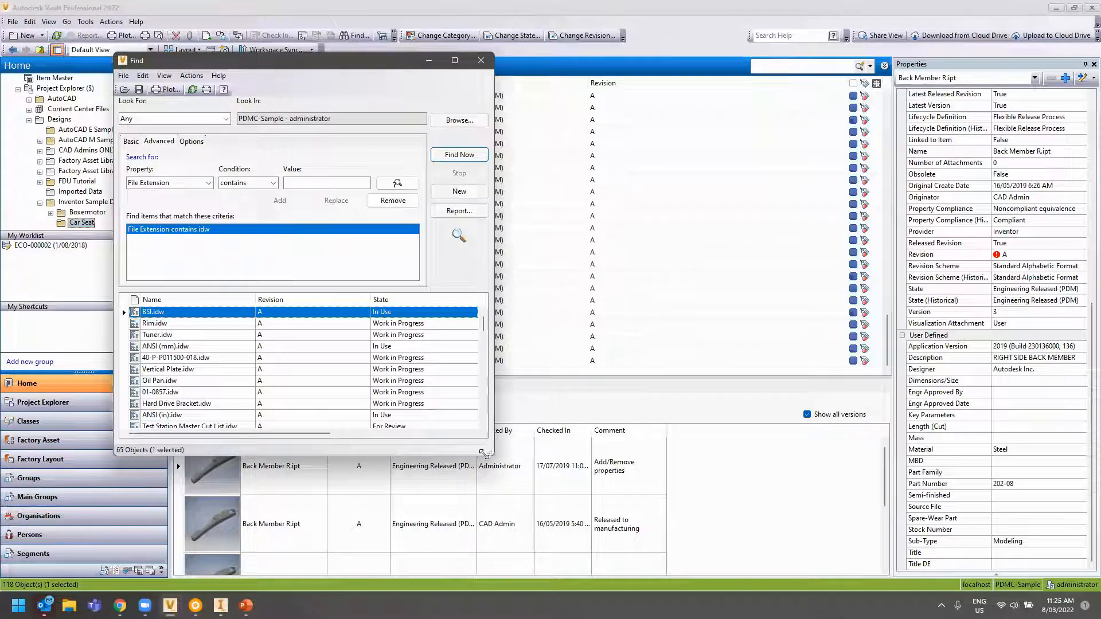
drag(490, 455, 836, 489)
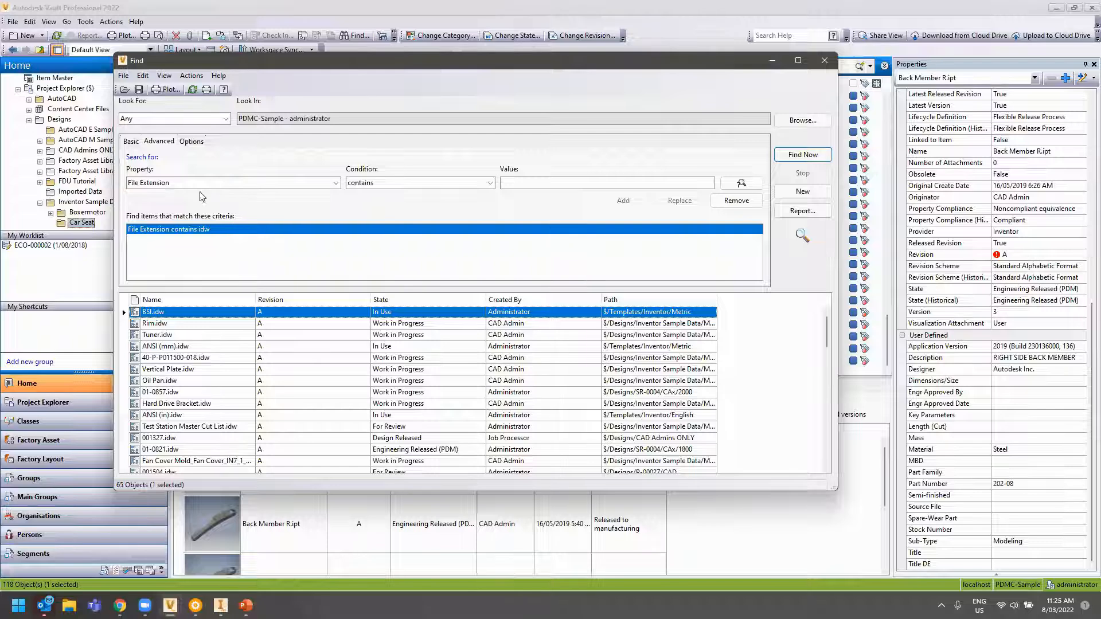
Set the search property to Description, after briefly checking Date Start's match conditions
click(312, 183)
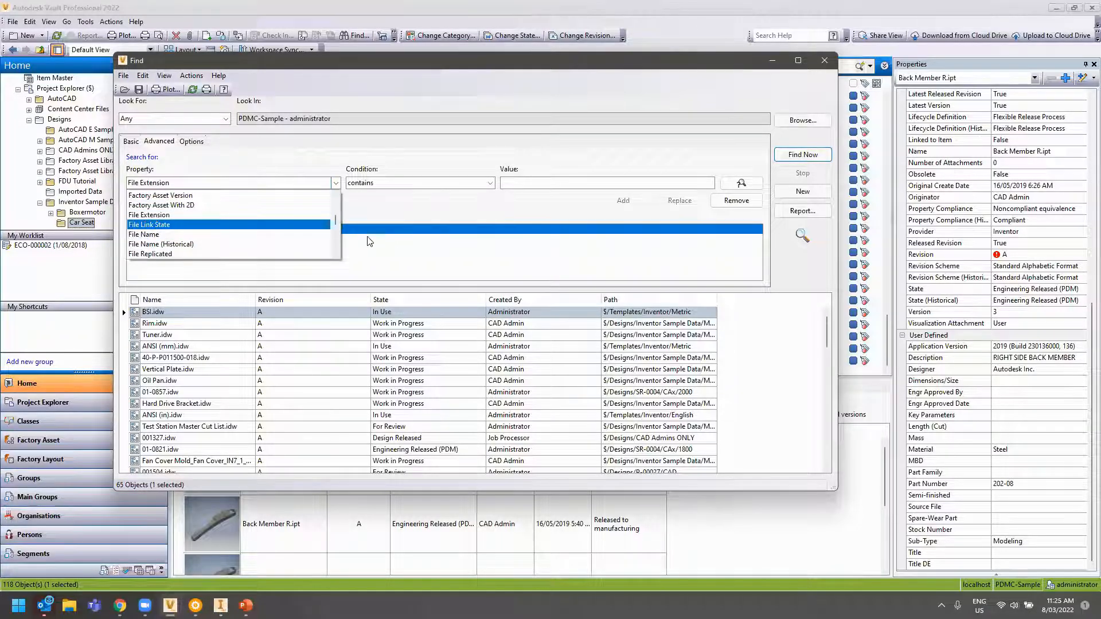
text(d)
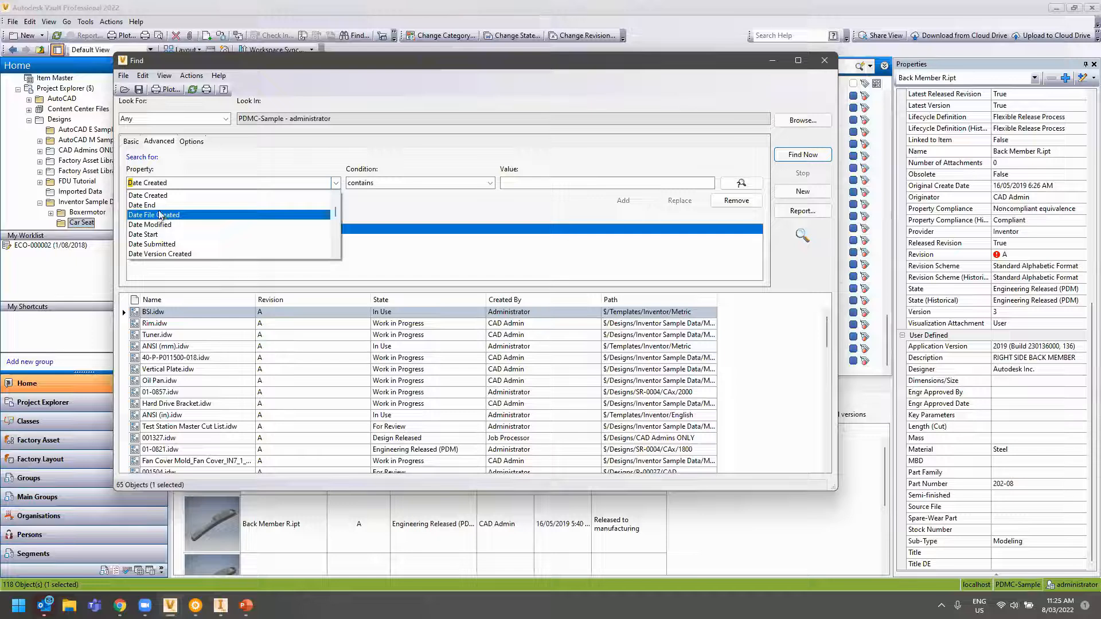
text(e)
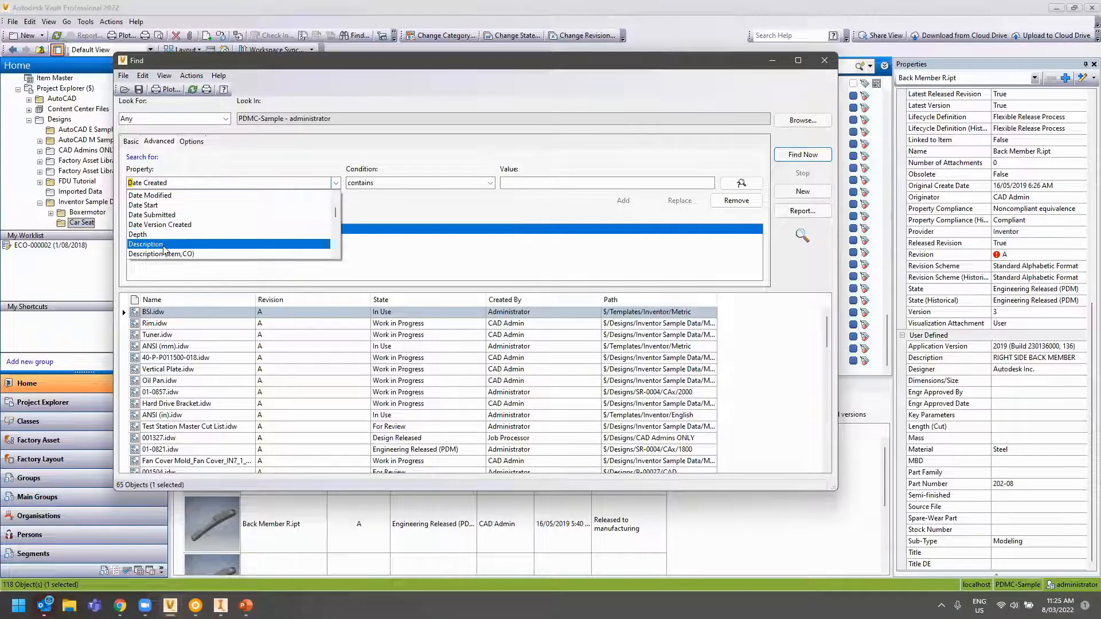
click(176, 241)
click(421, 184)
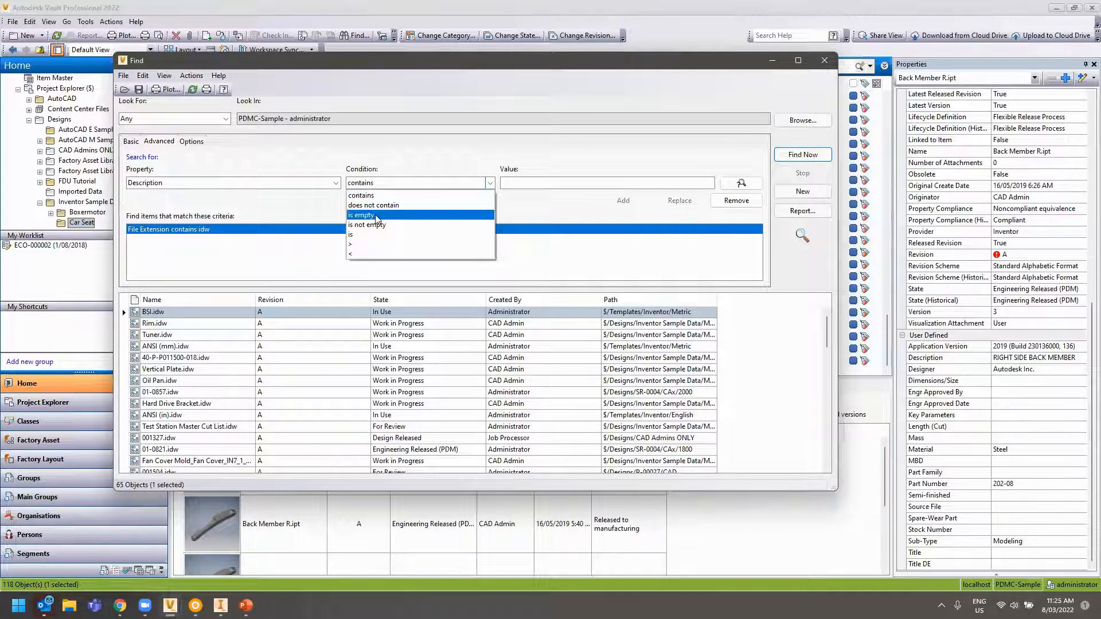
click(237, 182)
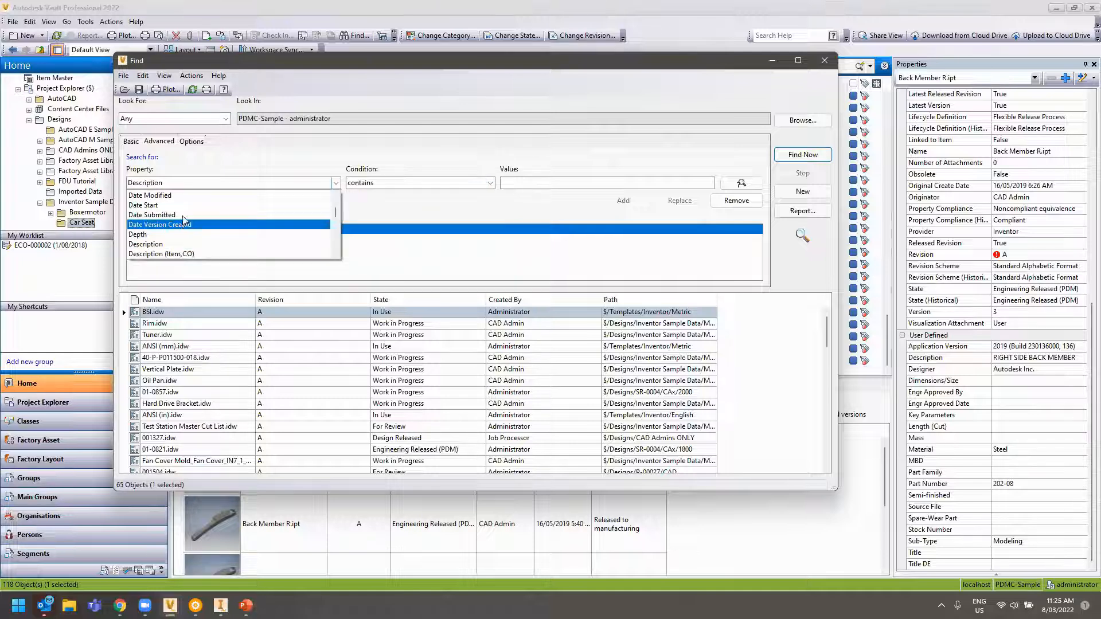
click(415, 182)
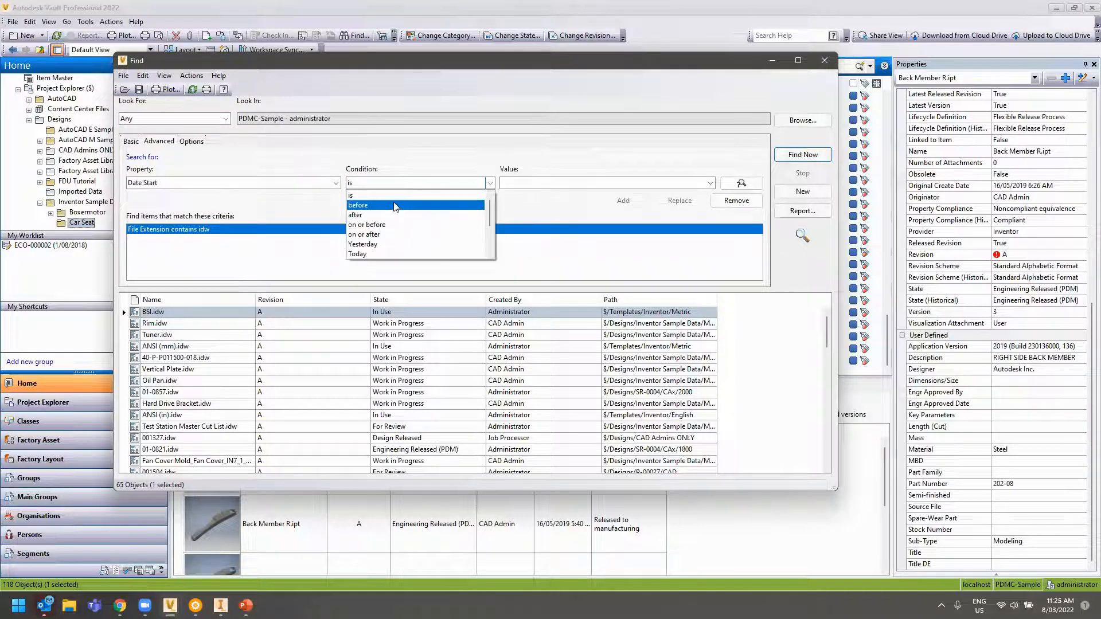
click(269, 184)
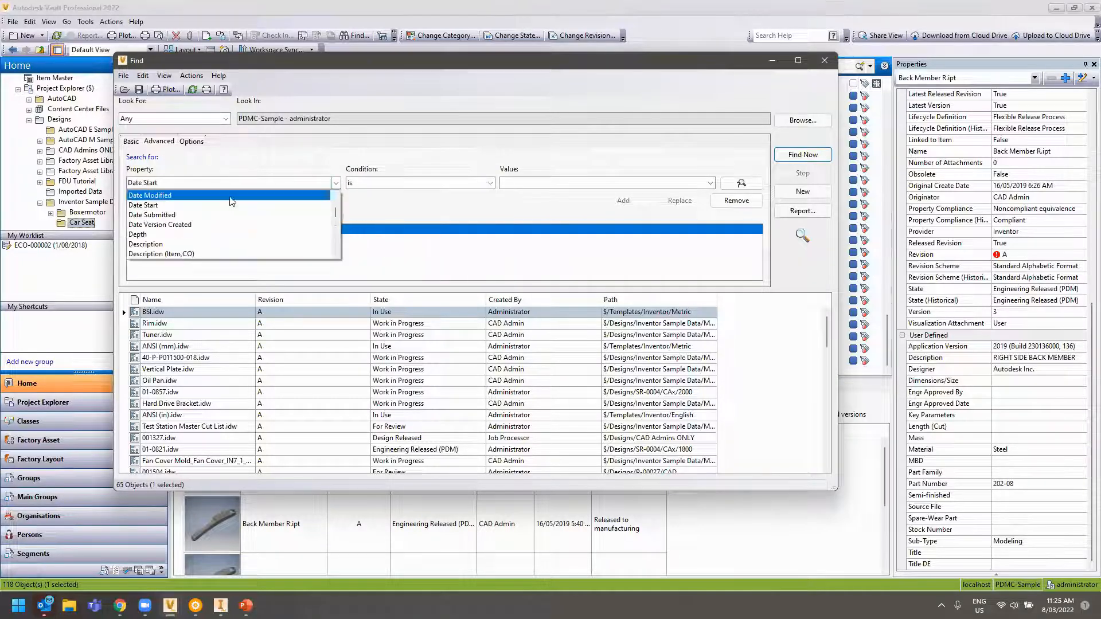
click(183, 244)
Add 'Description contains fishing', run it finding no files, then remove that criterion
text(fishing)
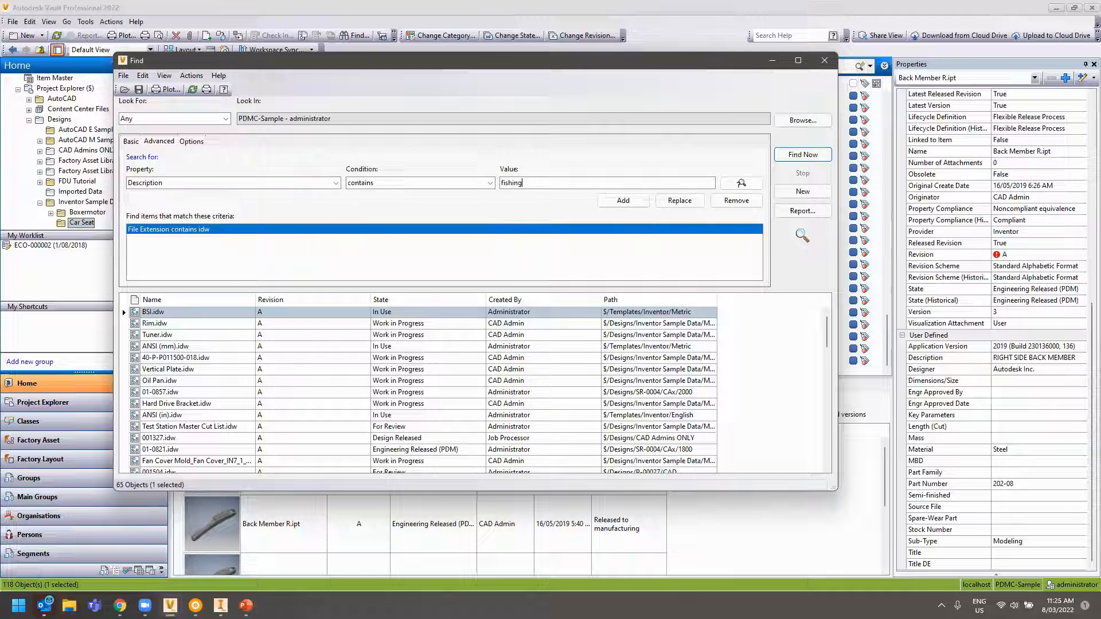
click(624, 200)
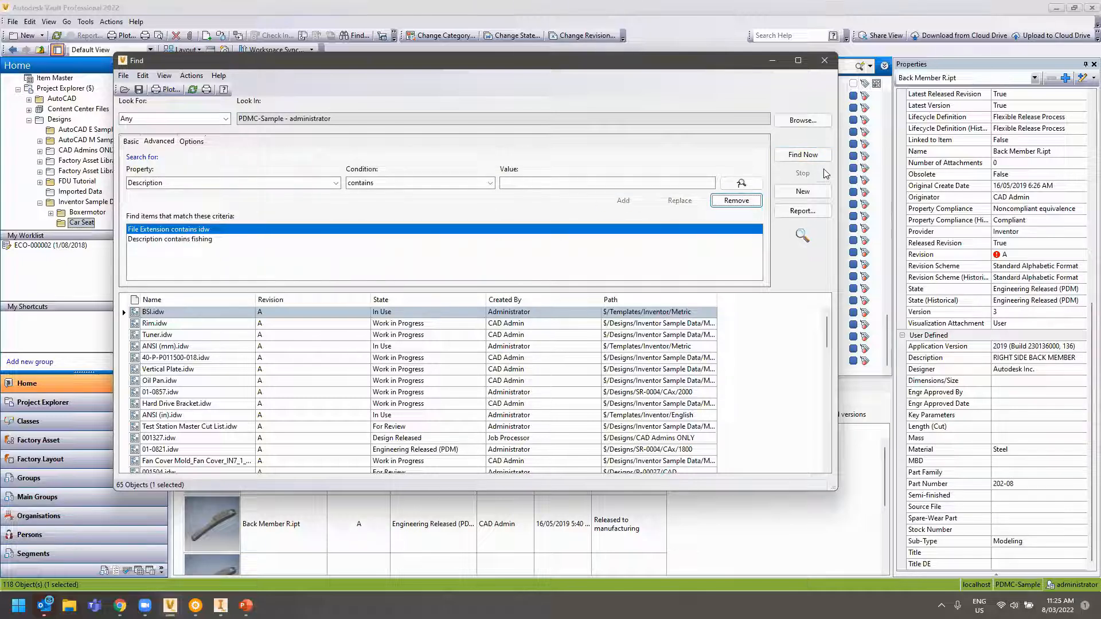
click(801, 155)
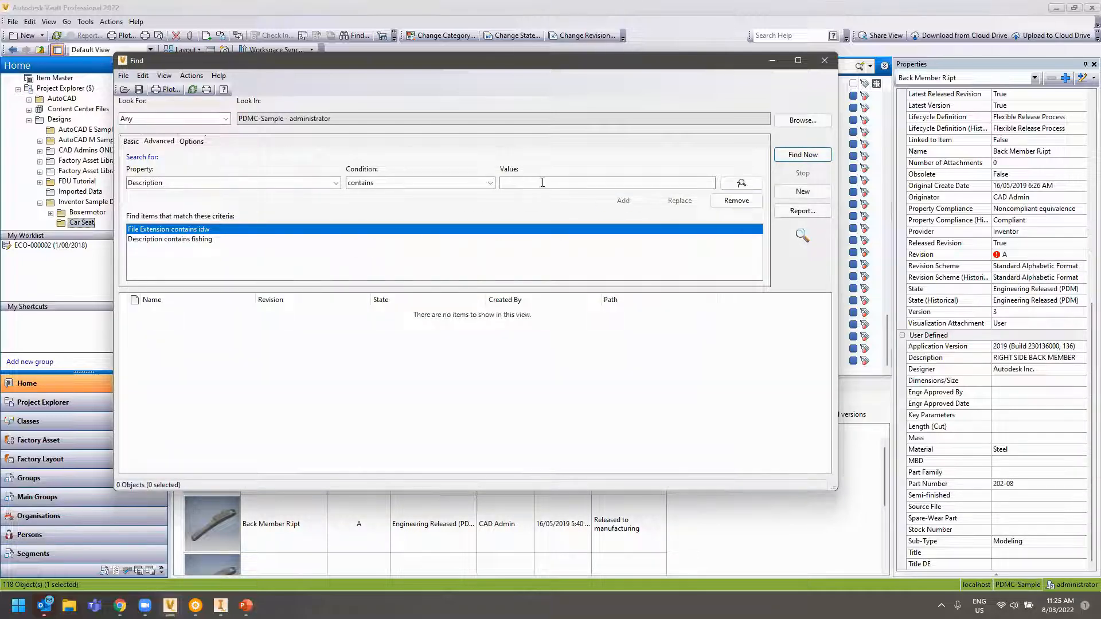
click(186, 239)
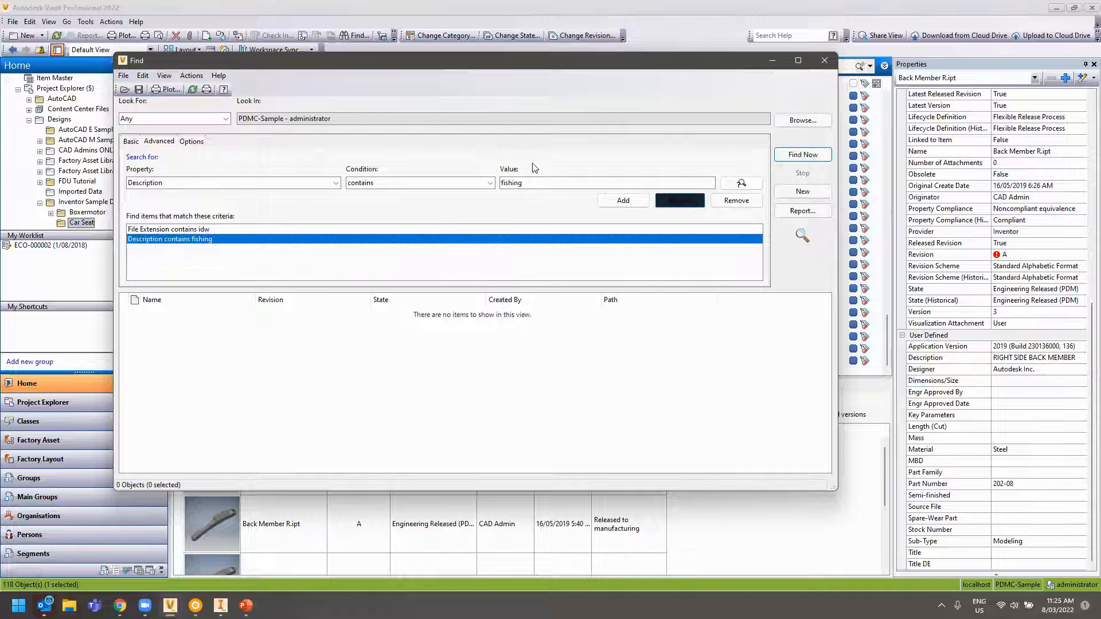
click(734, 201)
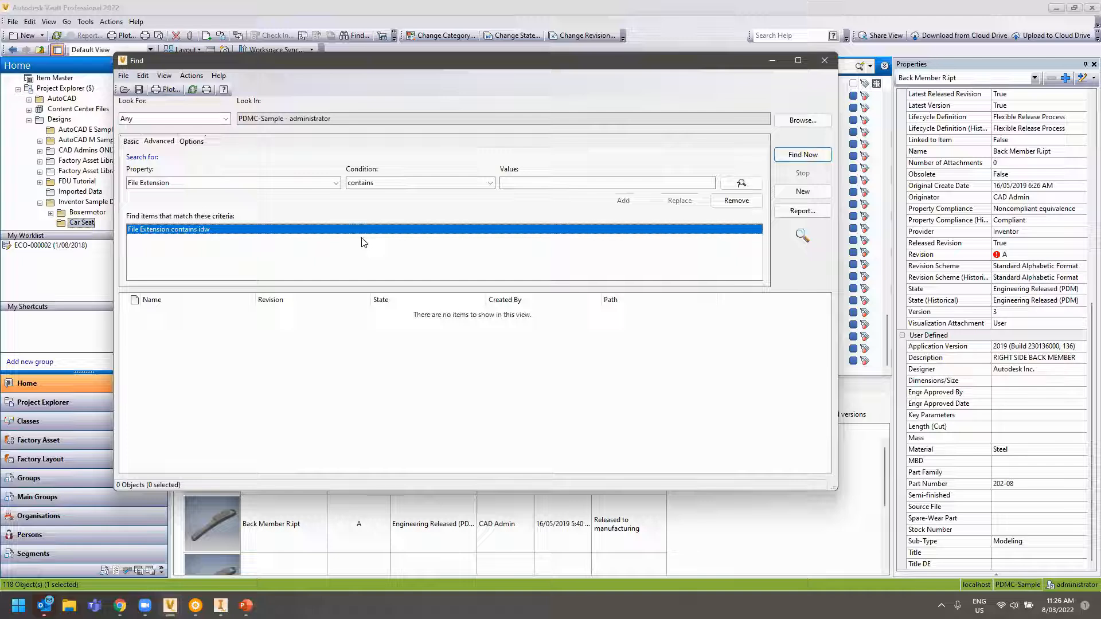
Add a 'Part Number contains 001*' criterion to the idw search
click(274, 185)
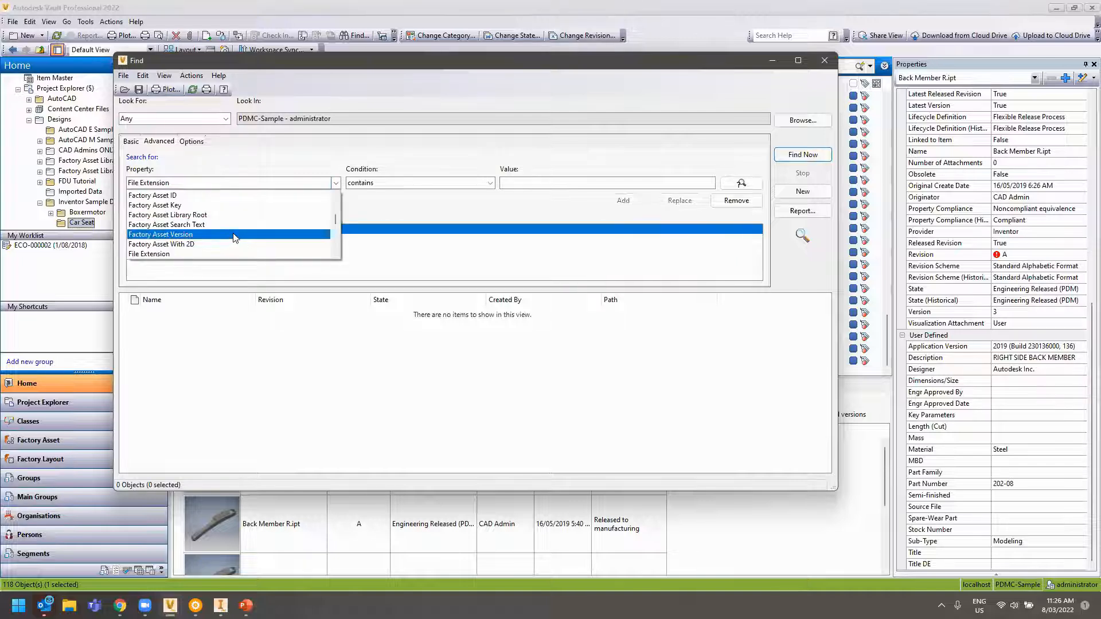
key(p)
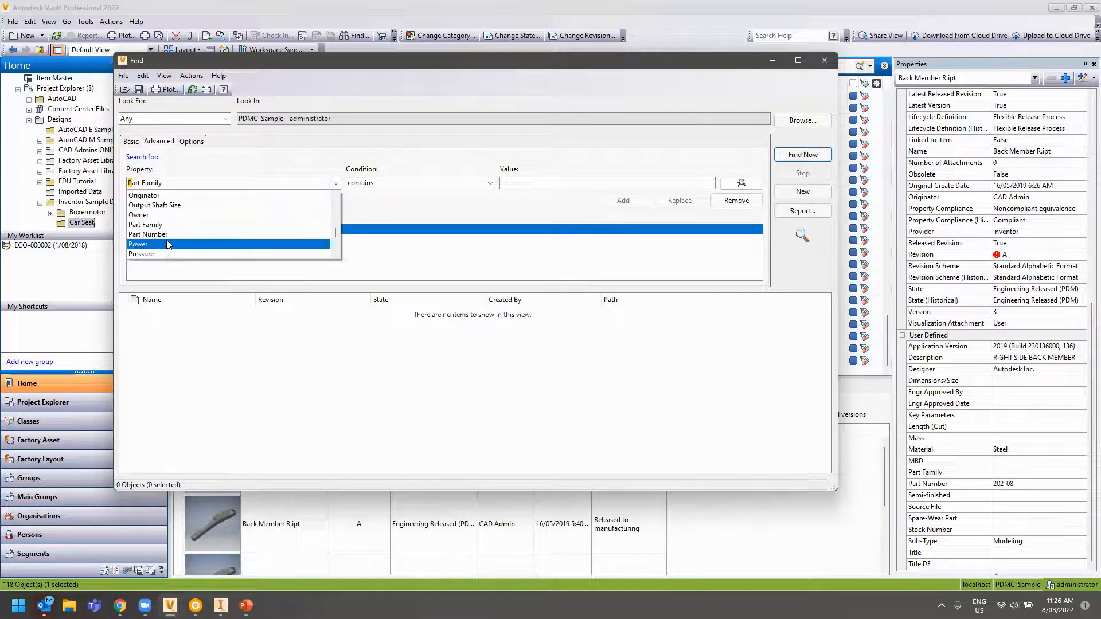
click(189, 234)
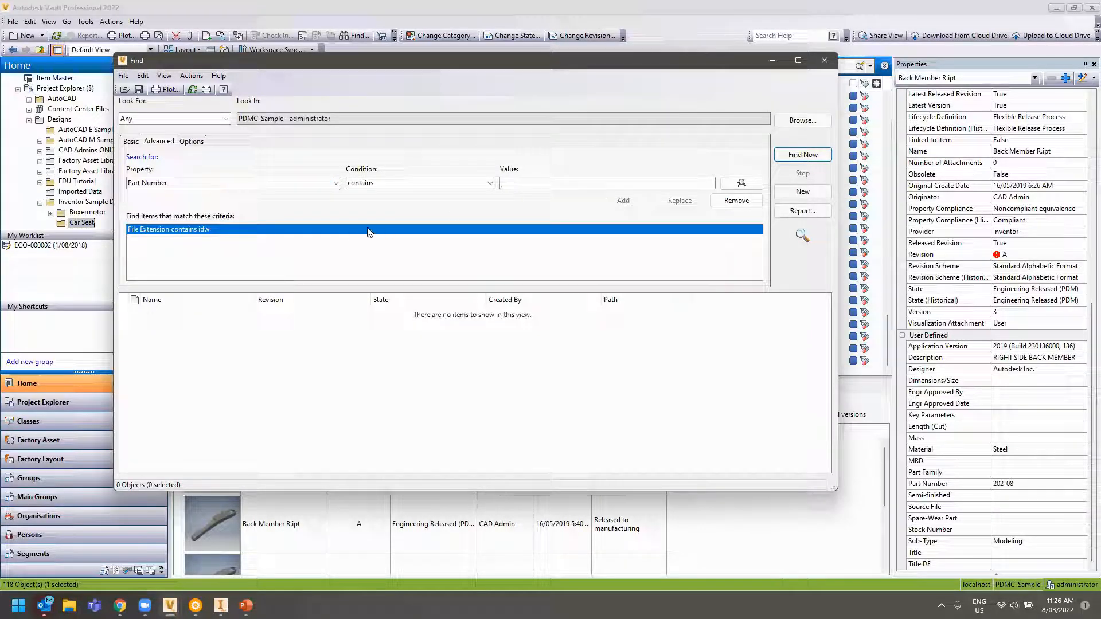
text(001)
key(Return)
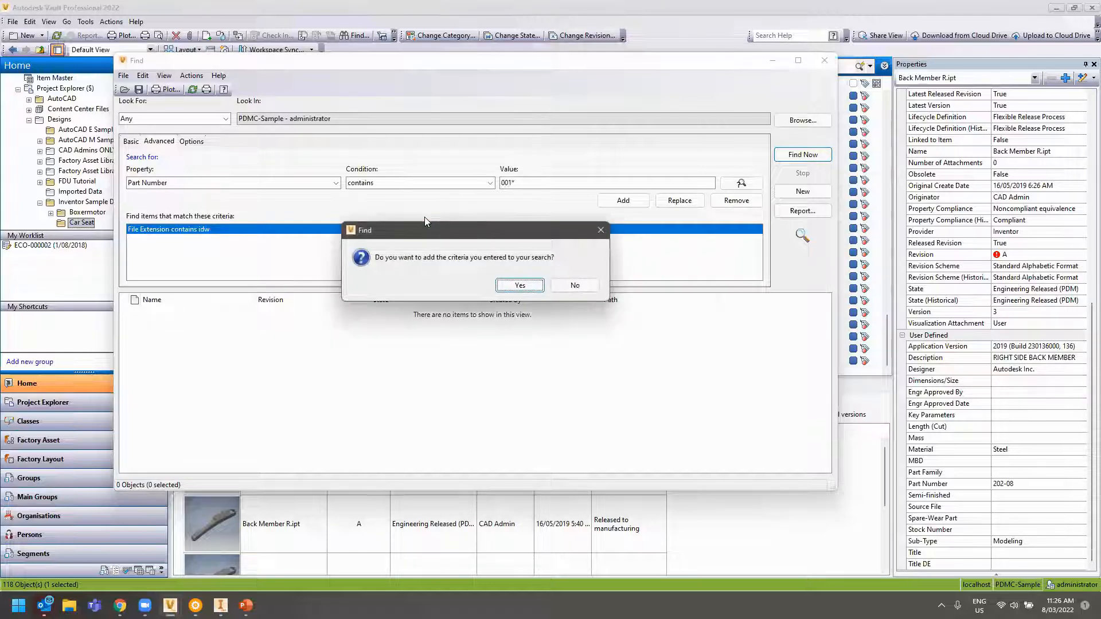
click(512, 286)
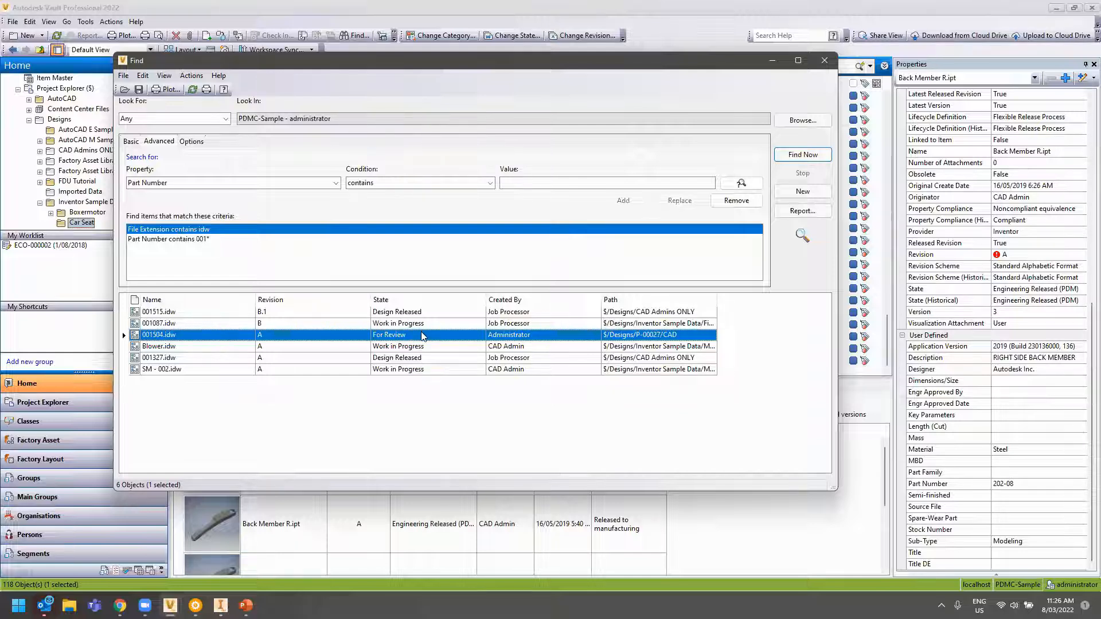
Add 'State contains work' and run the search, finding three Work in Progress drawings
click(189, 182)
text(s)
scroll(169, 245, down, 2)
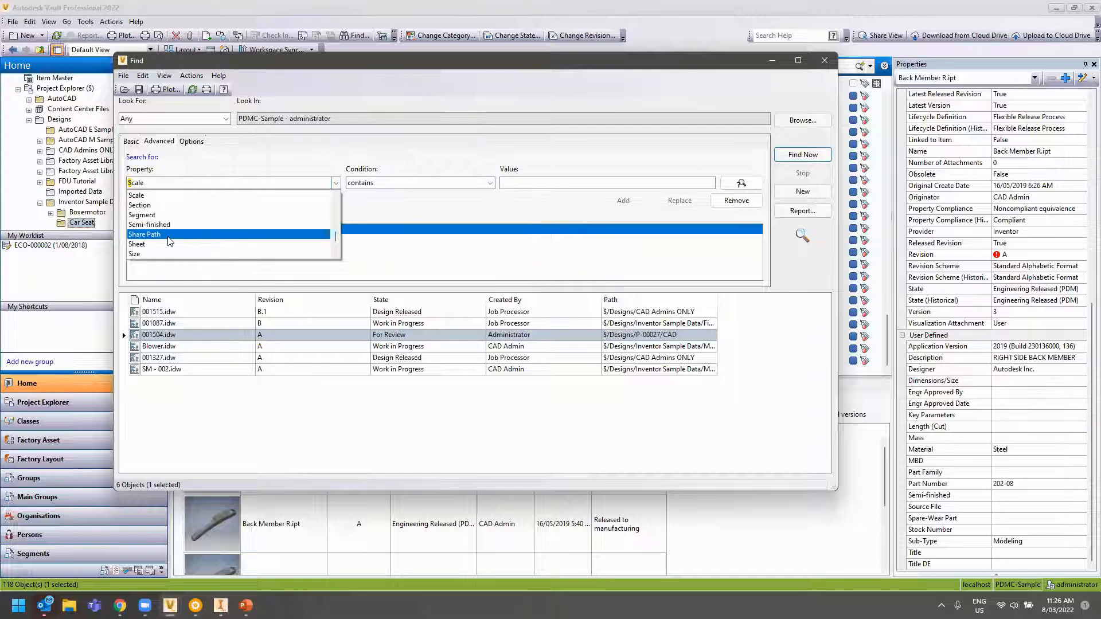
scroll(165, 247, down, 3)
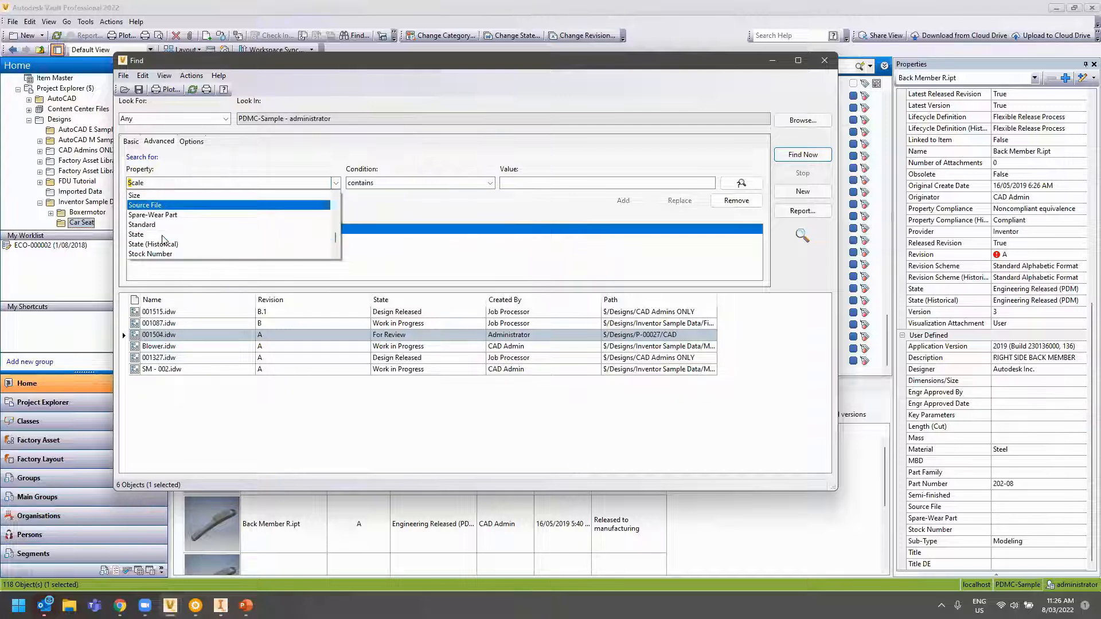
click(165, 238)
click(516, 182)
text(work)
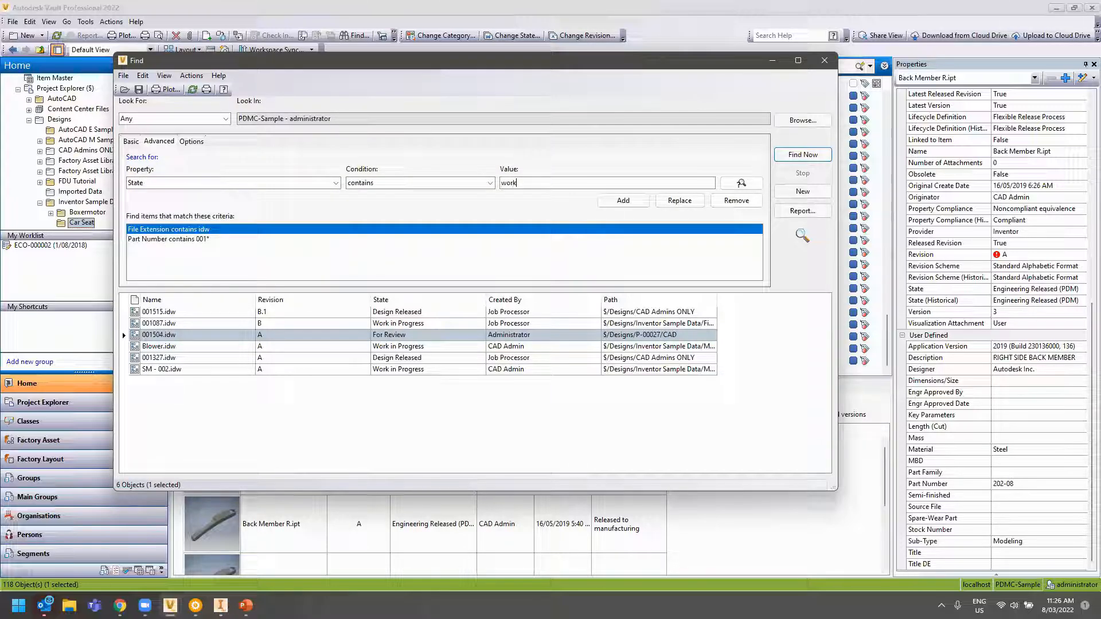
click(623, 200)
click(803, 154)
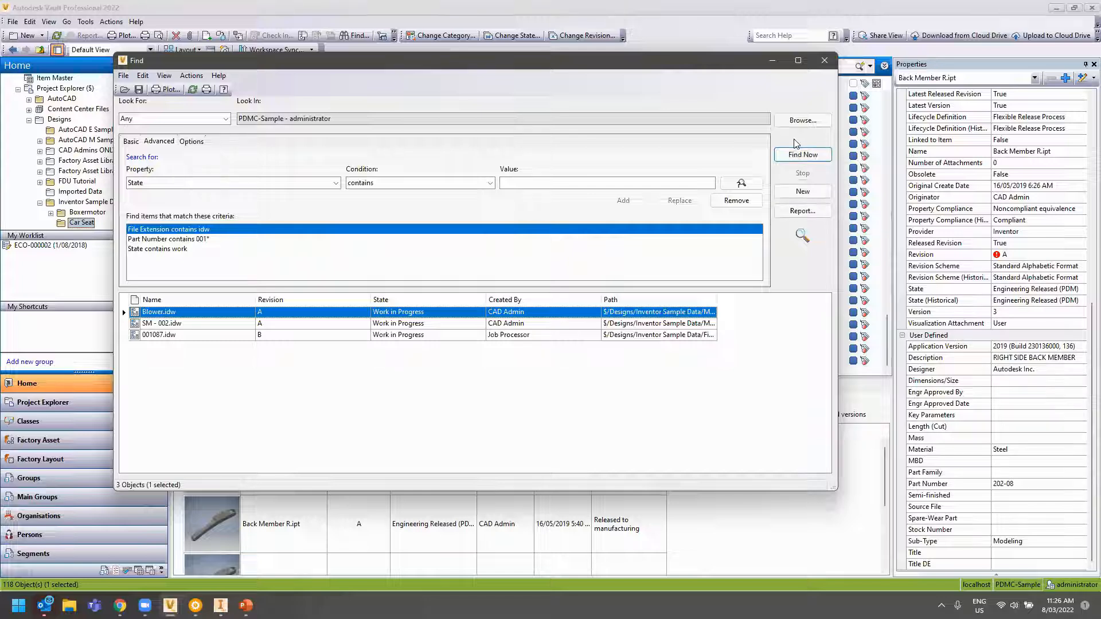
Remove all three criteria and start a 'Checked Out By' Administrator criterion
click(736, 200)
click(736, 200)
click(736, 200)
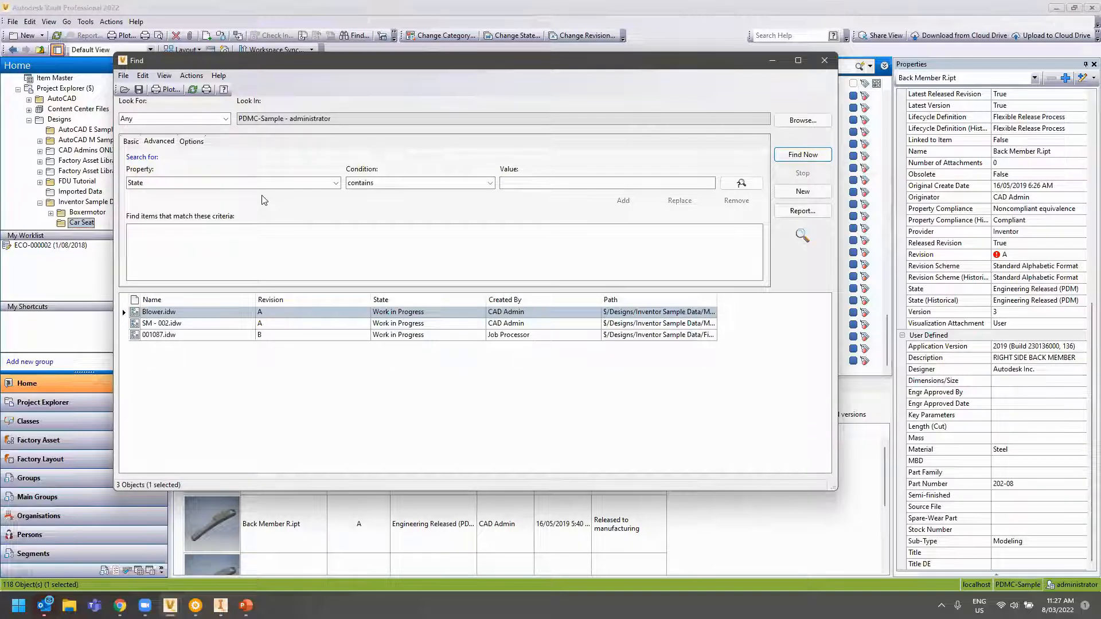
click(304, 184)
key(c)
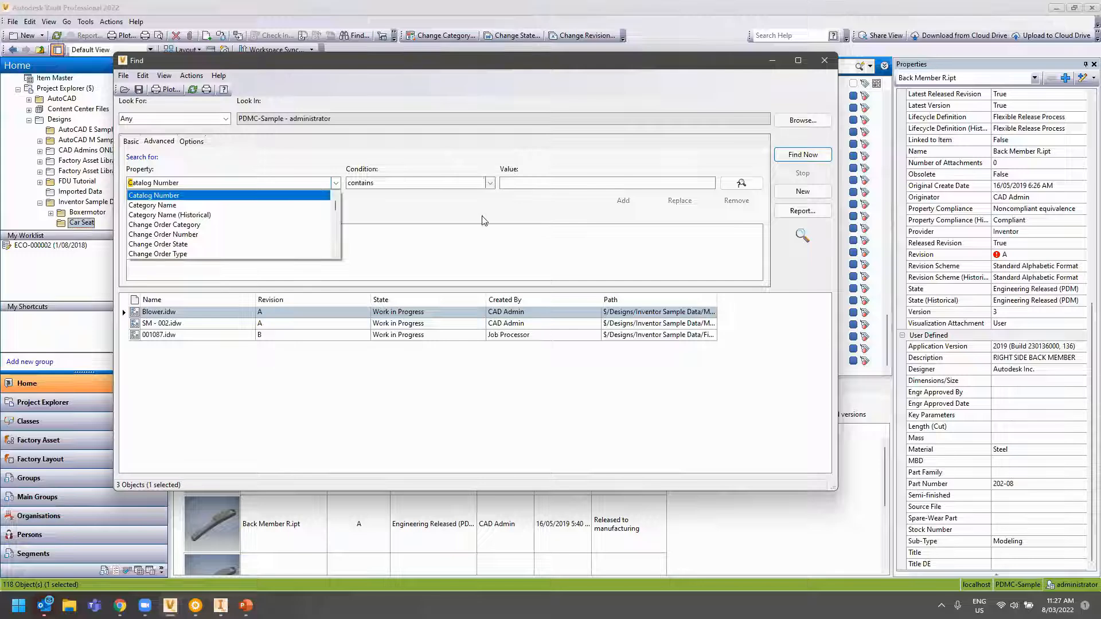
scroll(249, 228, down, 1)
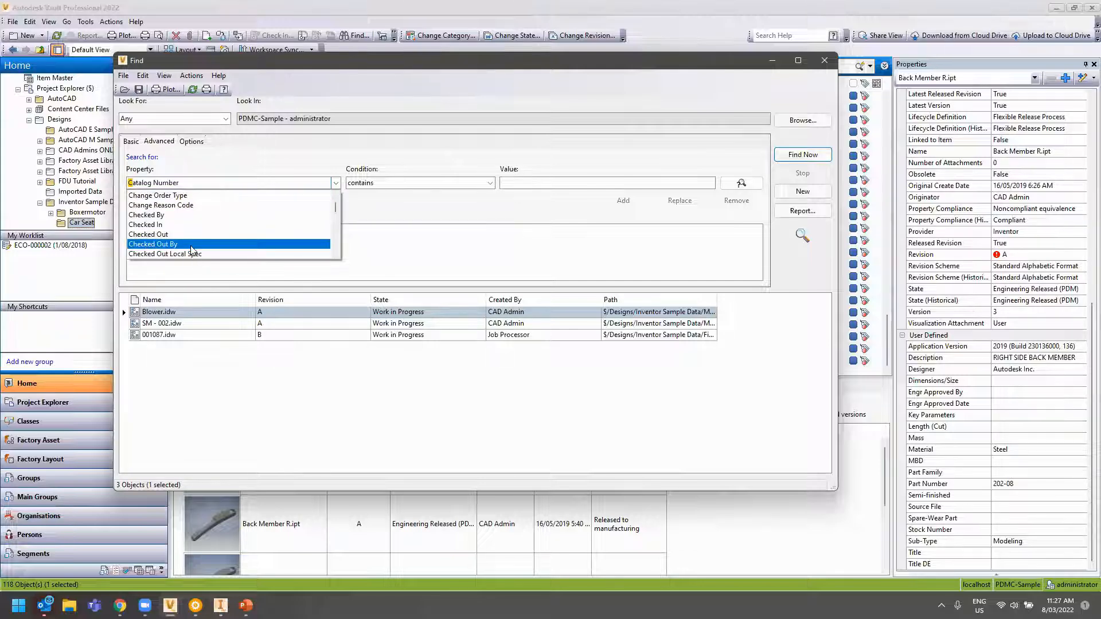
click(189, 254)
click(567, 182)
text(Ad)
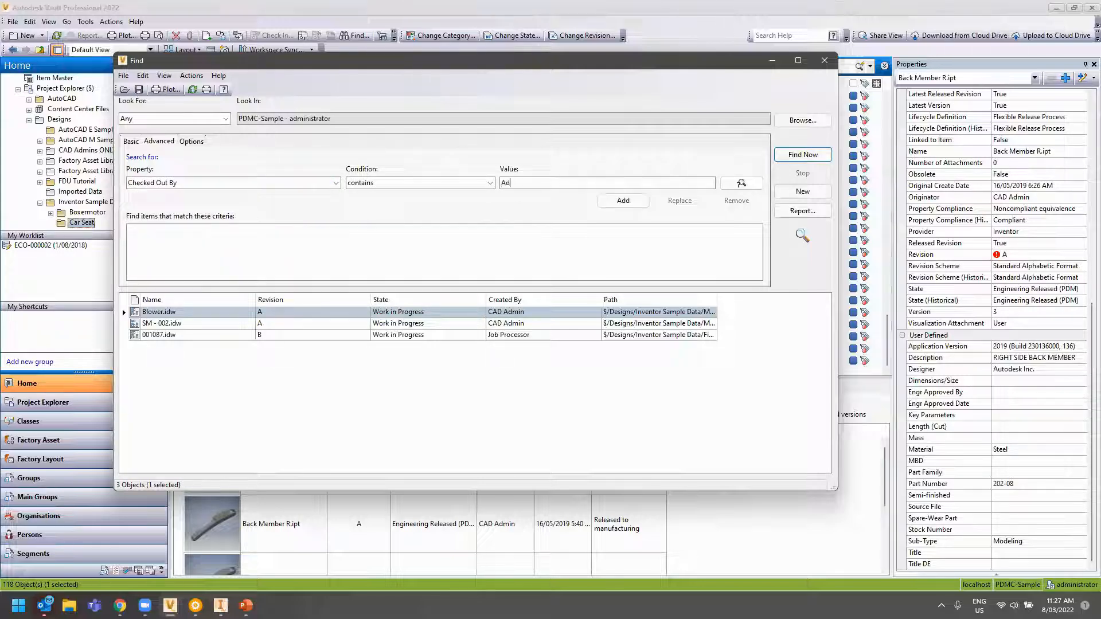
text(ministrator)
Add the Checked Out By criterion, run it, and save the search as 'Checked out by Admin'
click(623, 200)
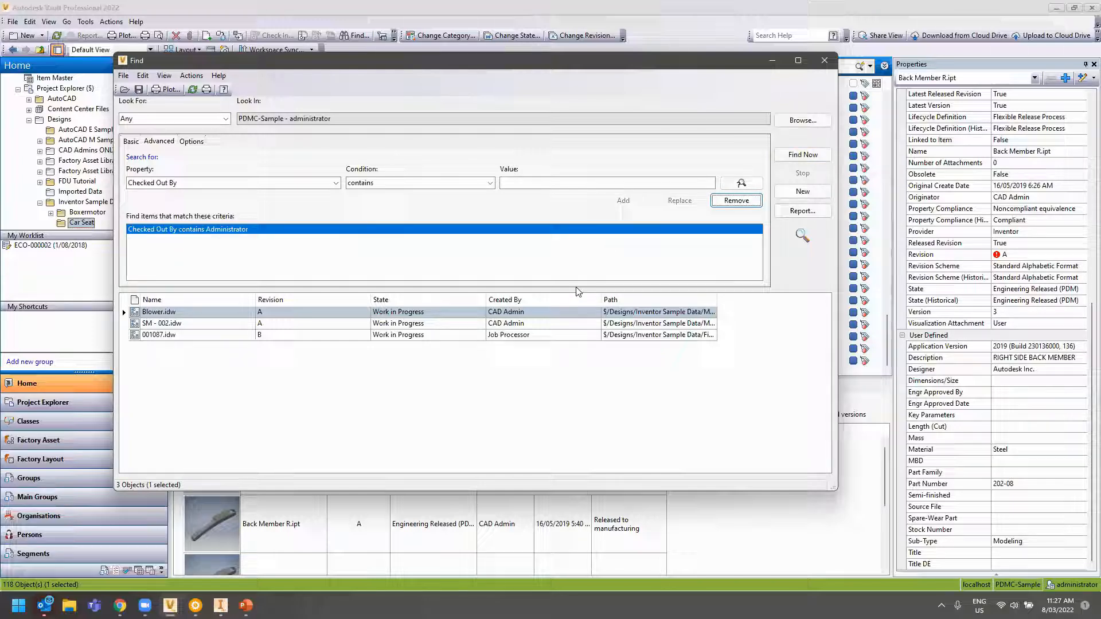
click(802, 154)
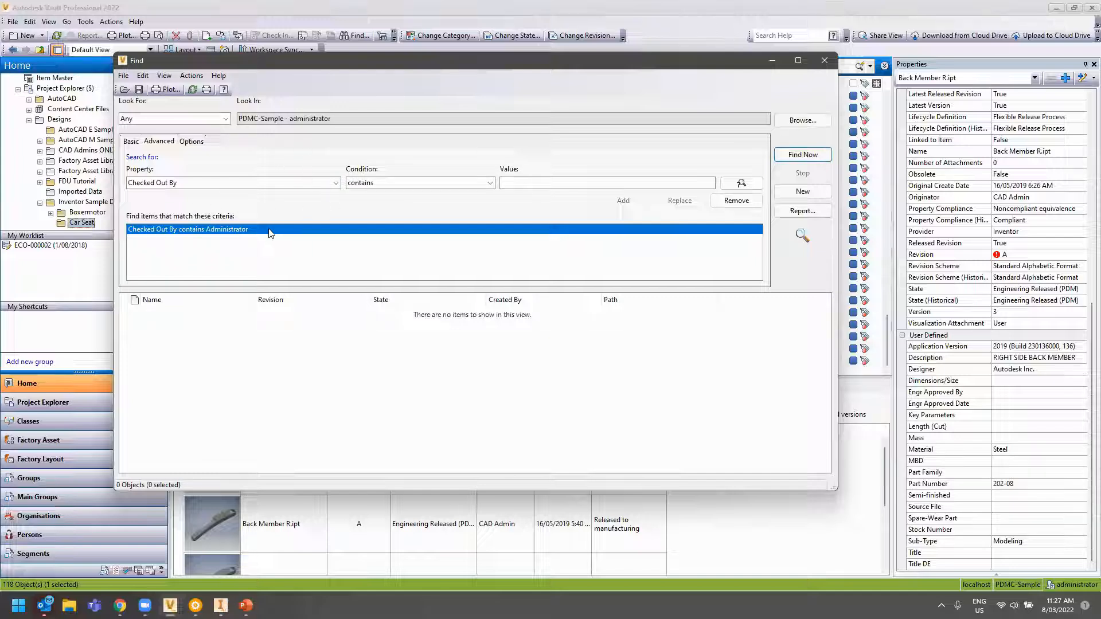
click(140, 90)
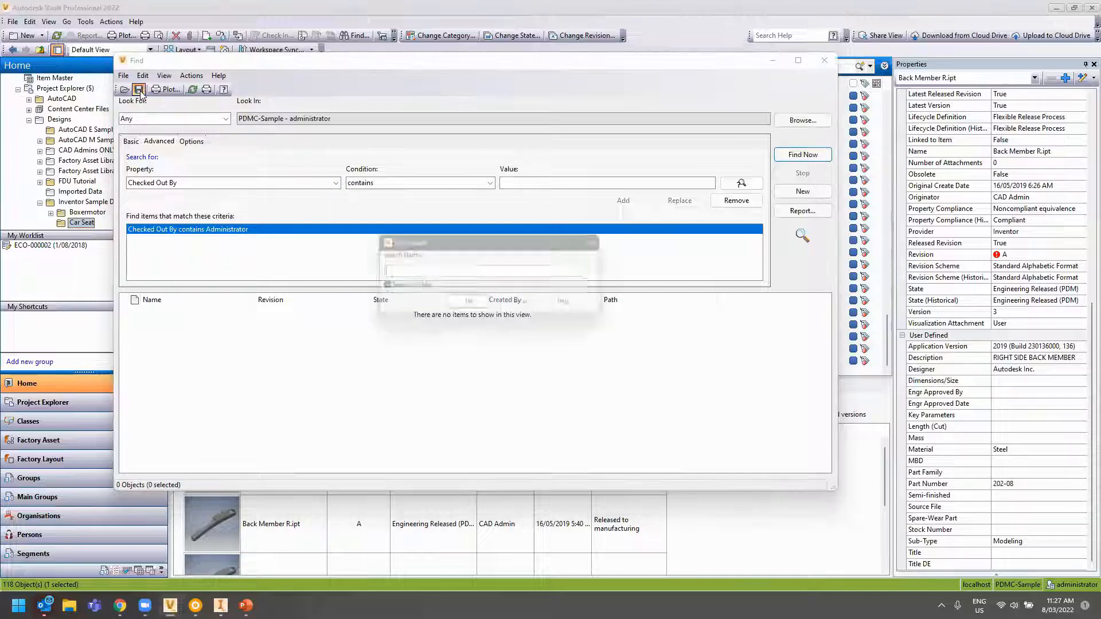
text(Checked )
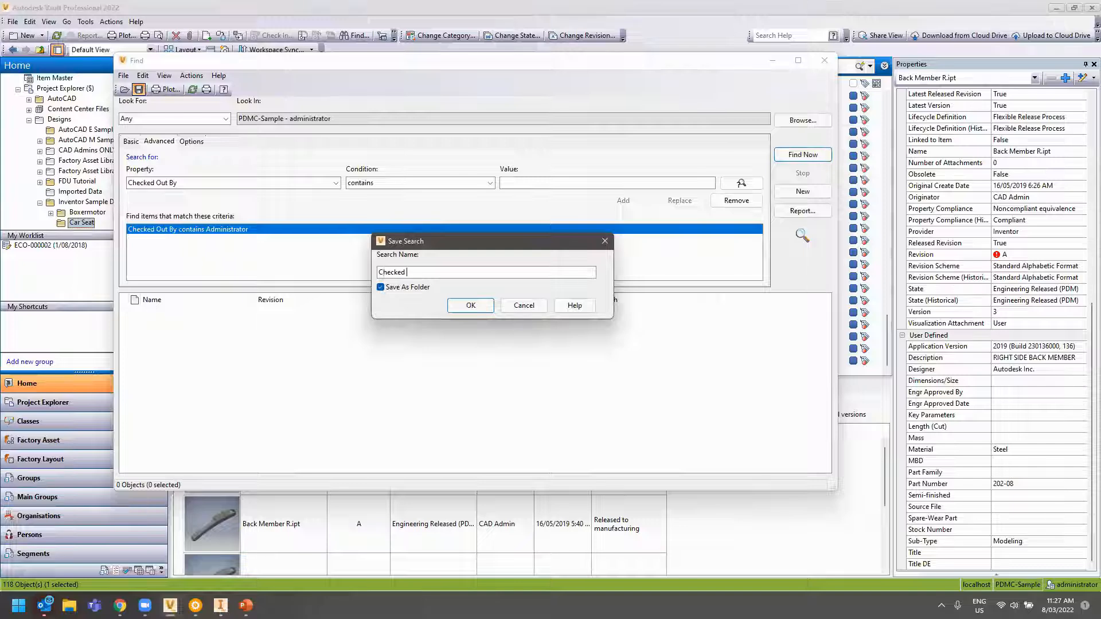
text(out by Admin)
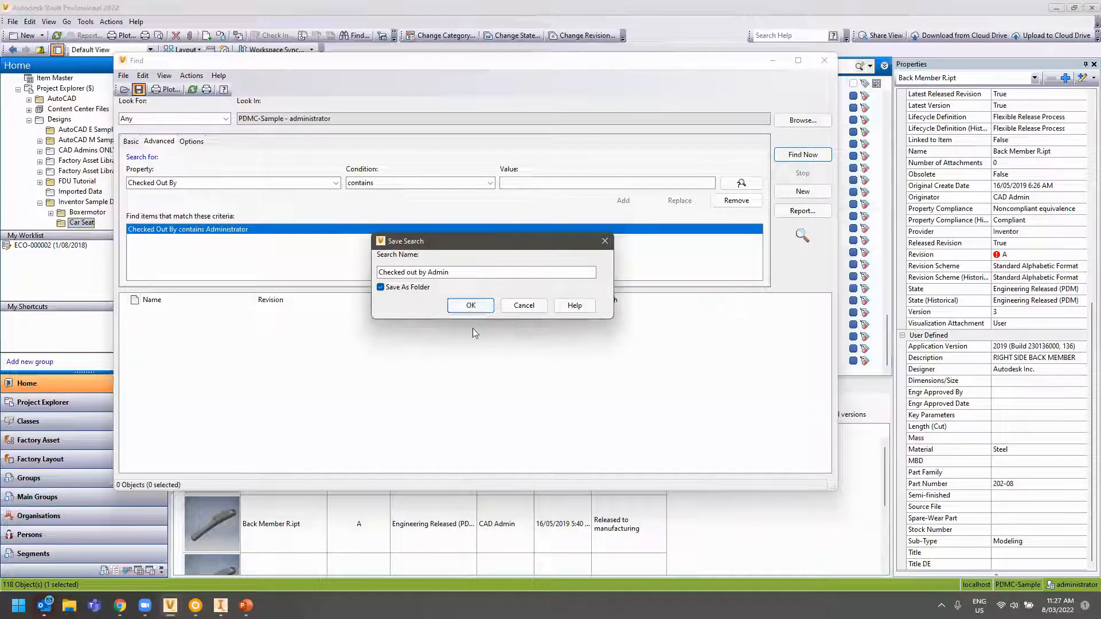
click(470, 305)
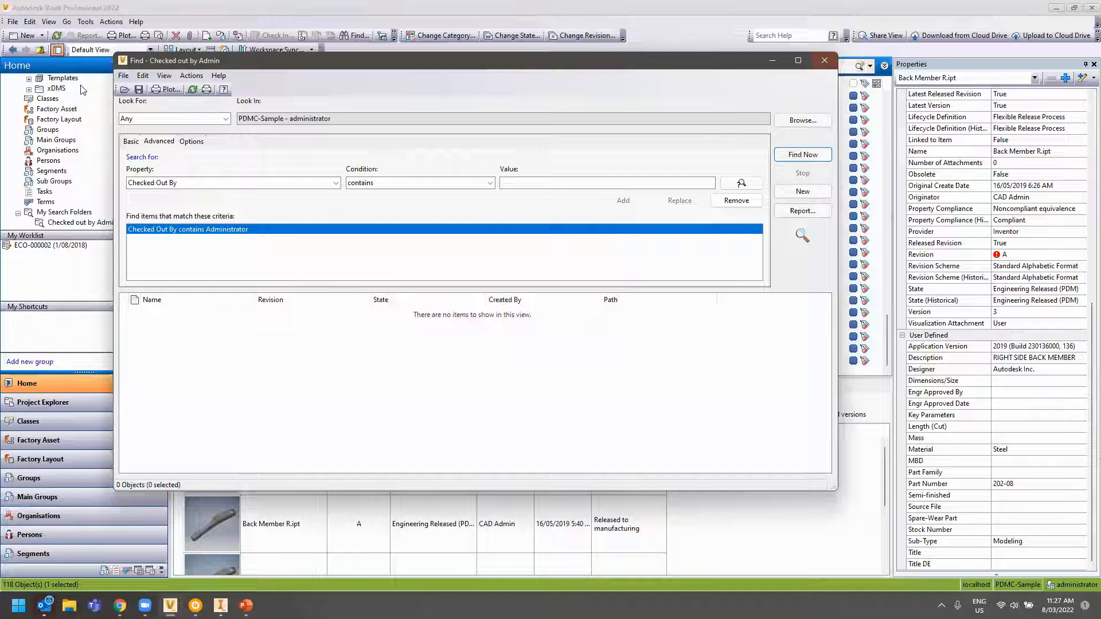
Close the Find window and open the 'Checked out by Admin' folder under My Search Folders
click(815, 63)
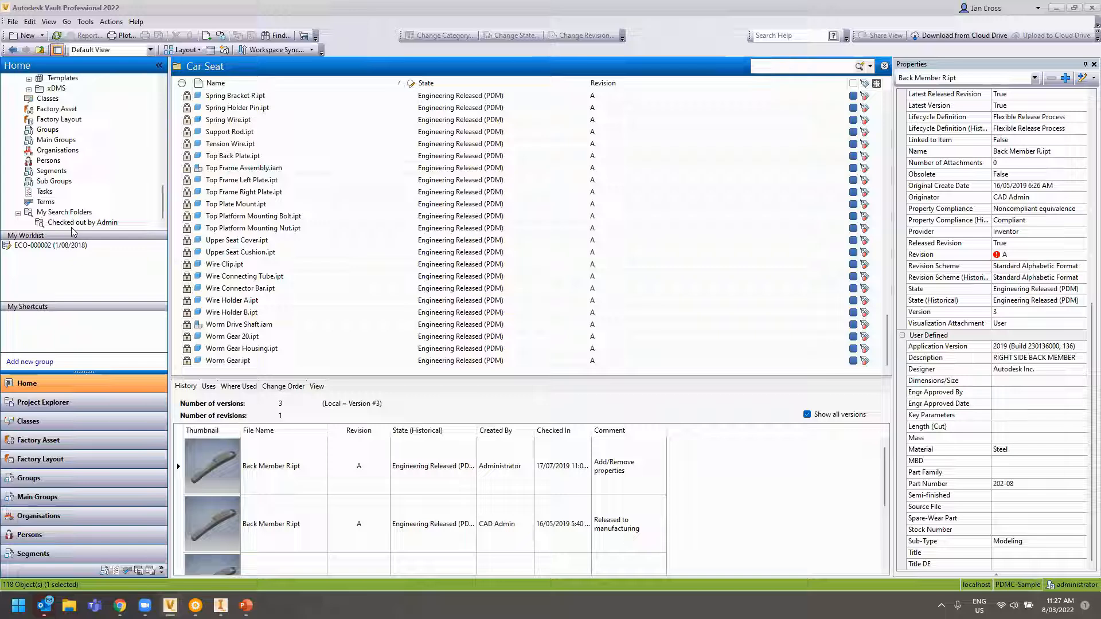
click(872, 68)
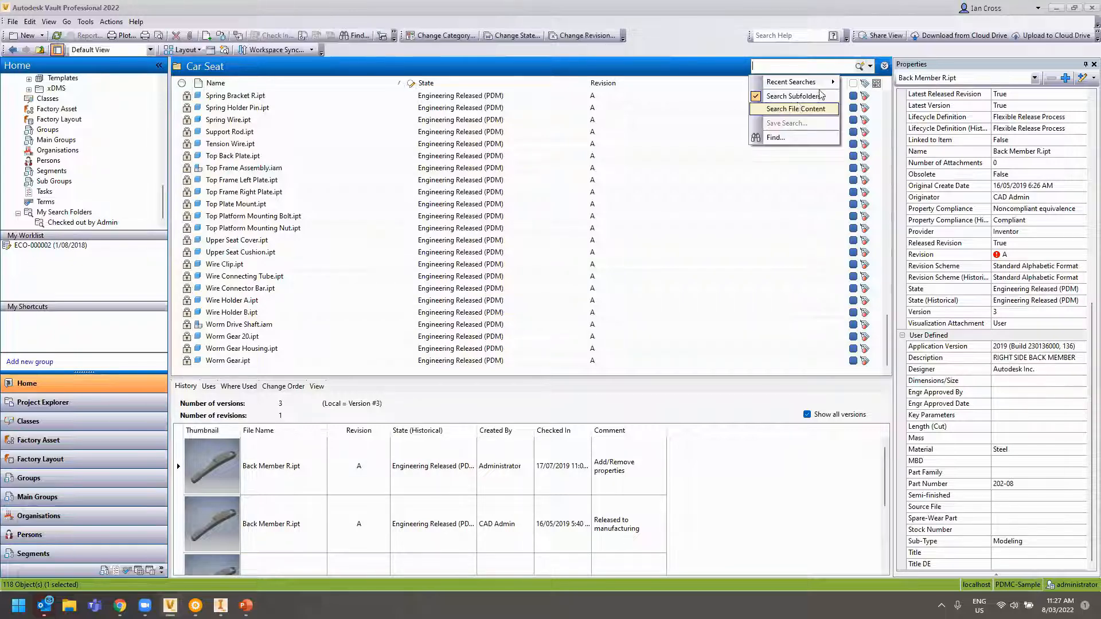
click(714, 22)
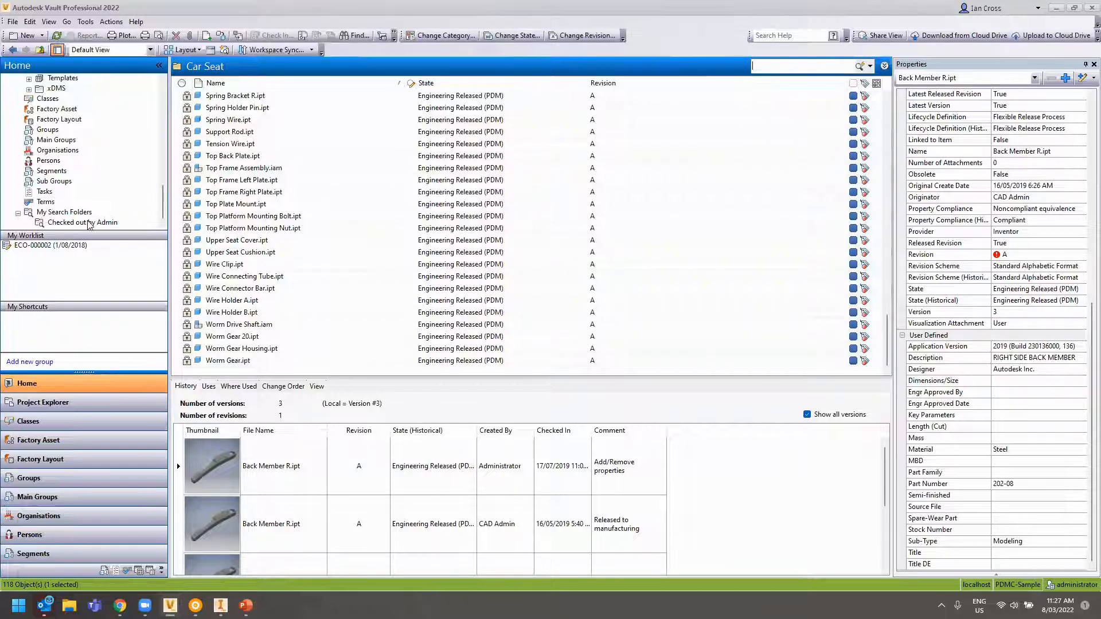
click(86, 222)
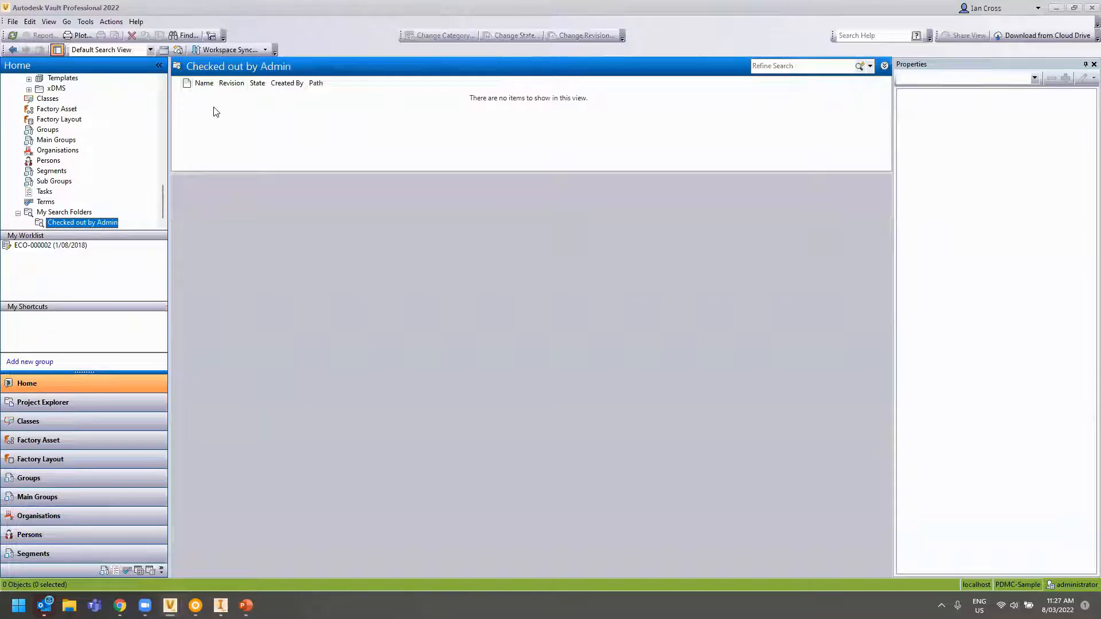
Drag the results pane taller for the empty 'Checked out by Admin' view and scroll the Home tree back up
click(492, 172)
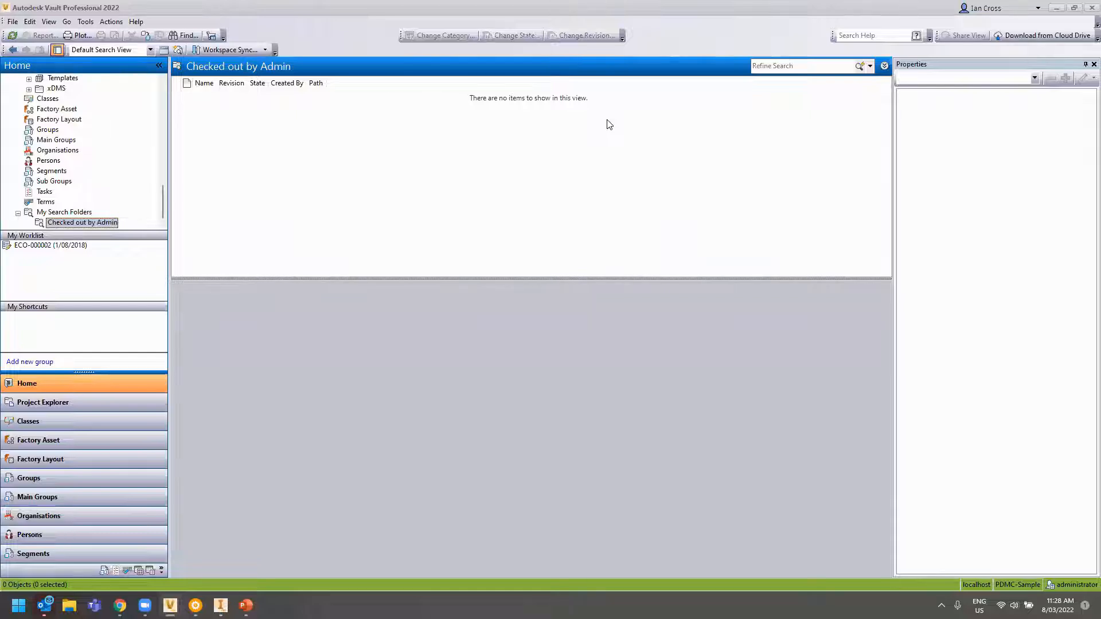
scroll(98, 166, up, 10)
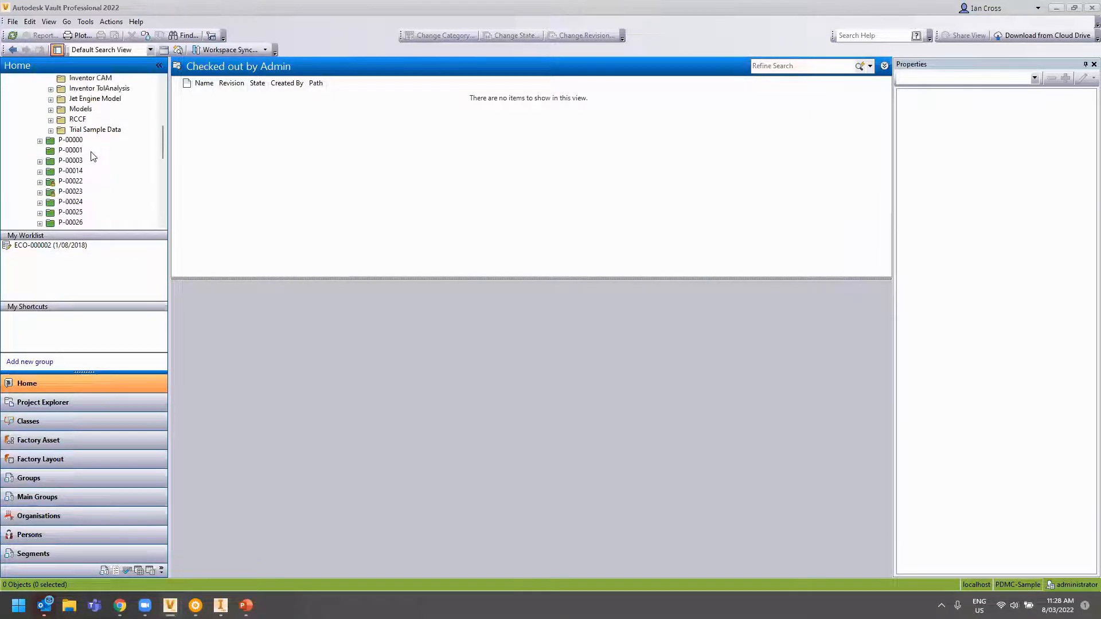
scroll(94, 156, up, 3)
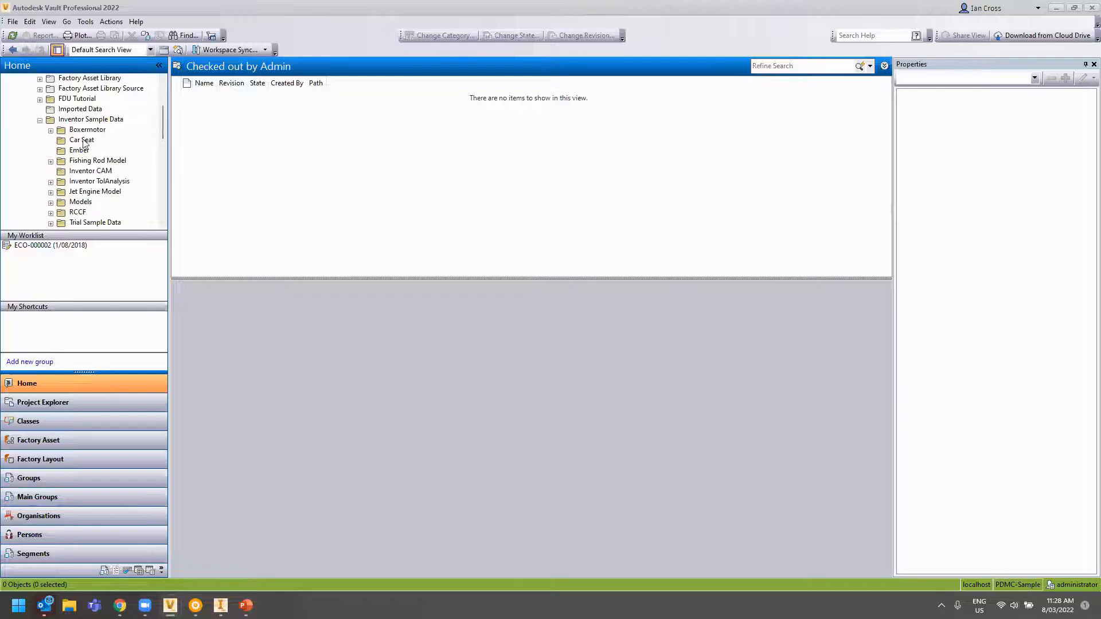
scroll(129, 224, down, 1)
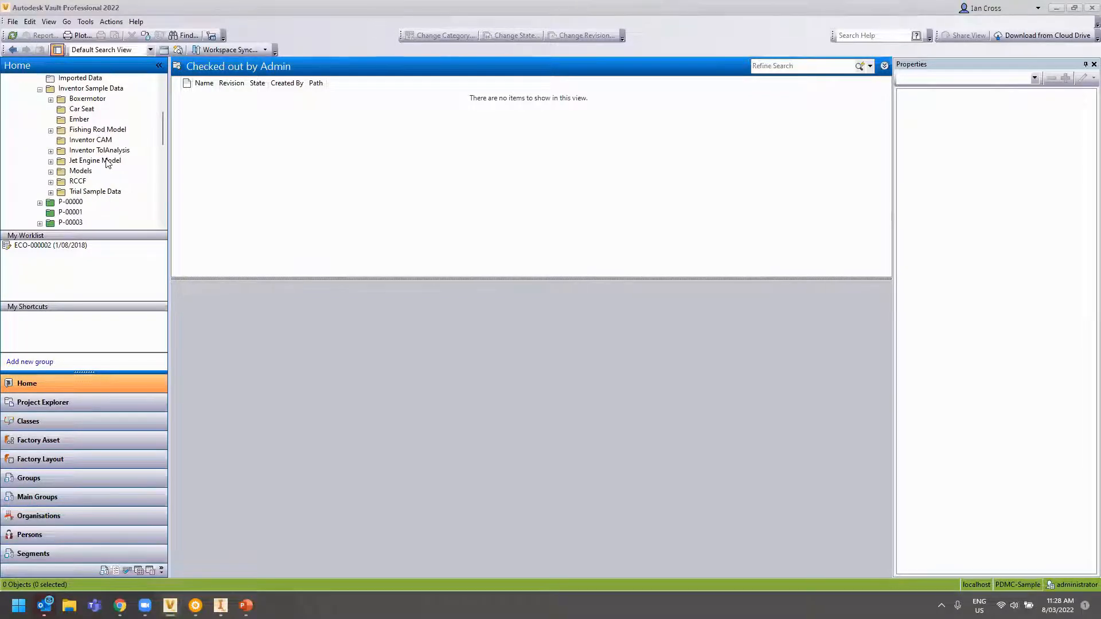
scroll(83, 136, up, 5)
Quick-search the vault root for 001316, listing 001316.iam at revision A, Work in Progress
click(805, 68)
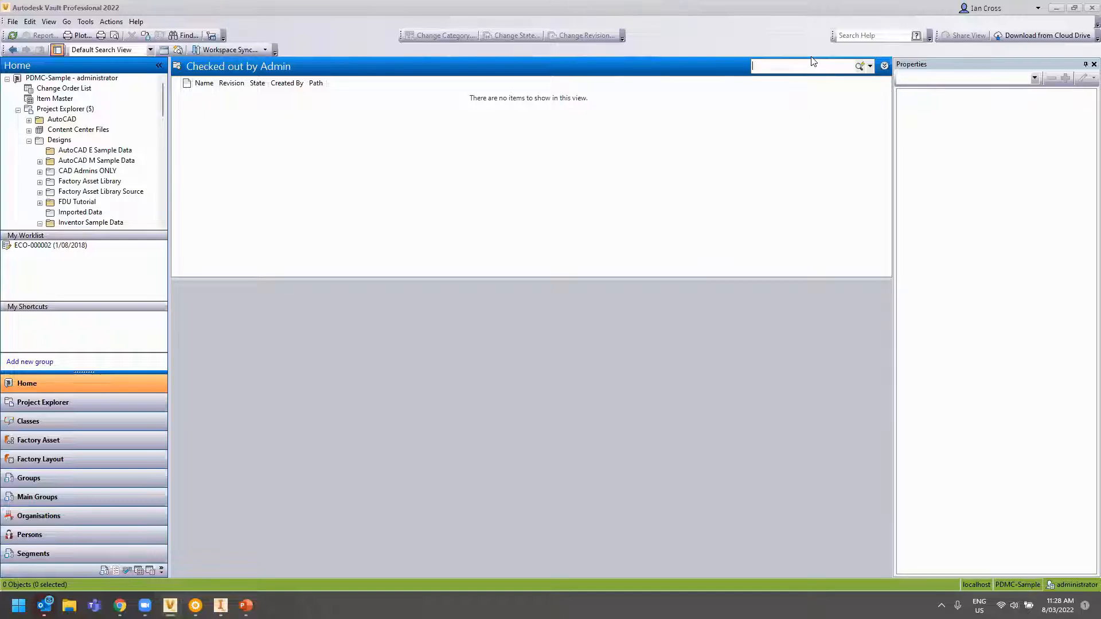
text(001316)
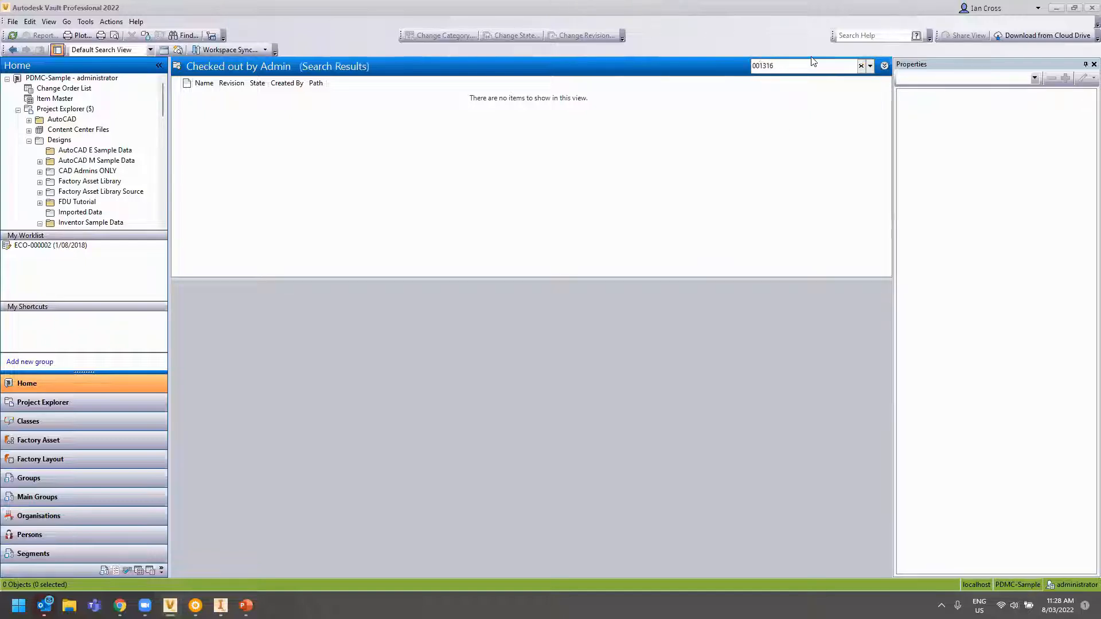
click(65, 109)
click(799, 67)
text(0)
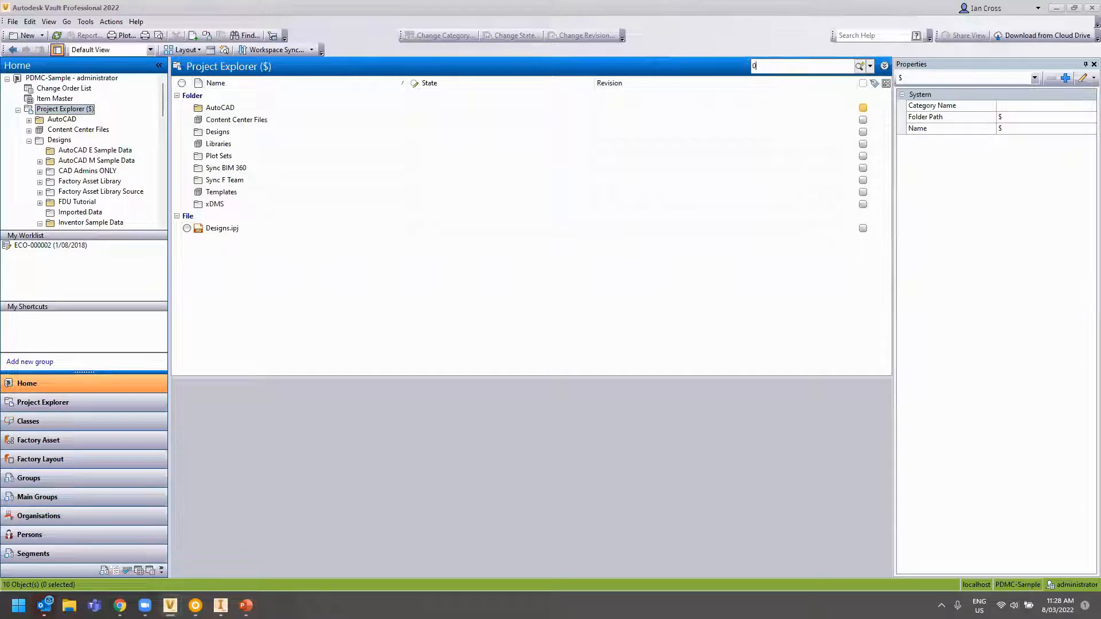
text(01316)
key(Return)
click(281, 109)
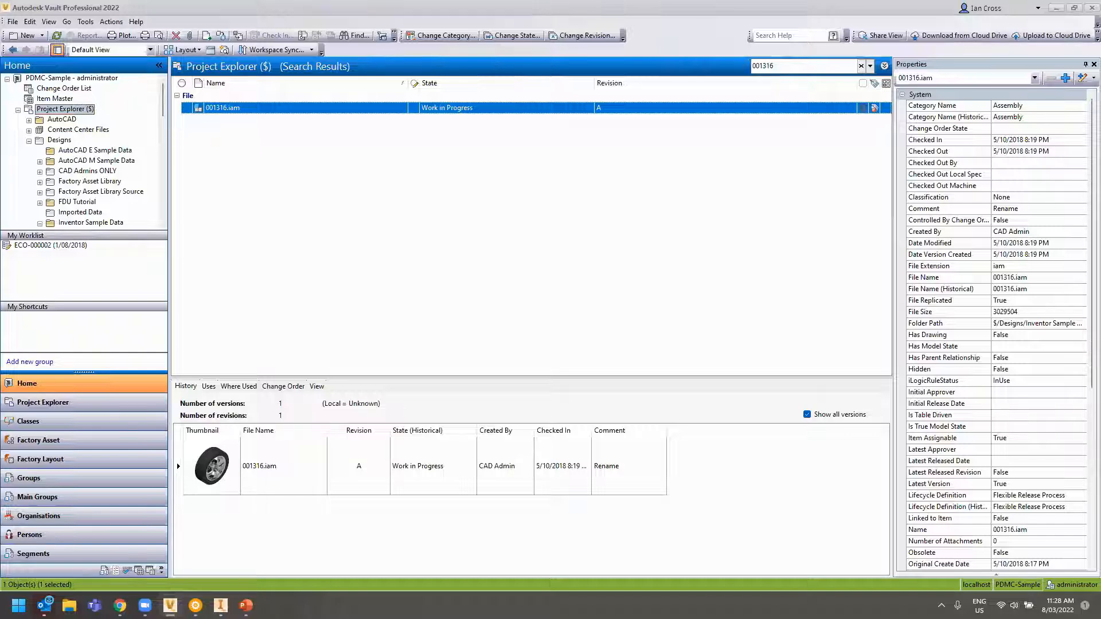
scroll(95, 172, down, 3)
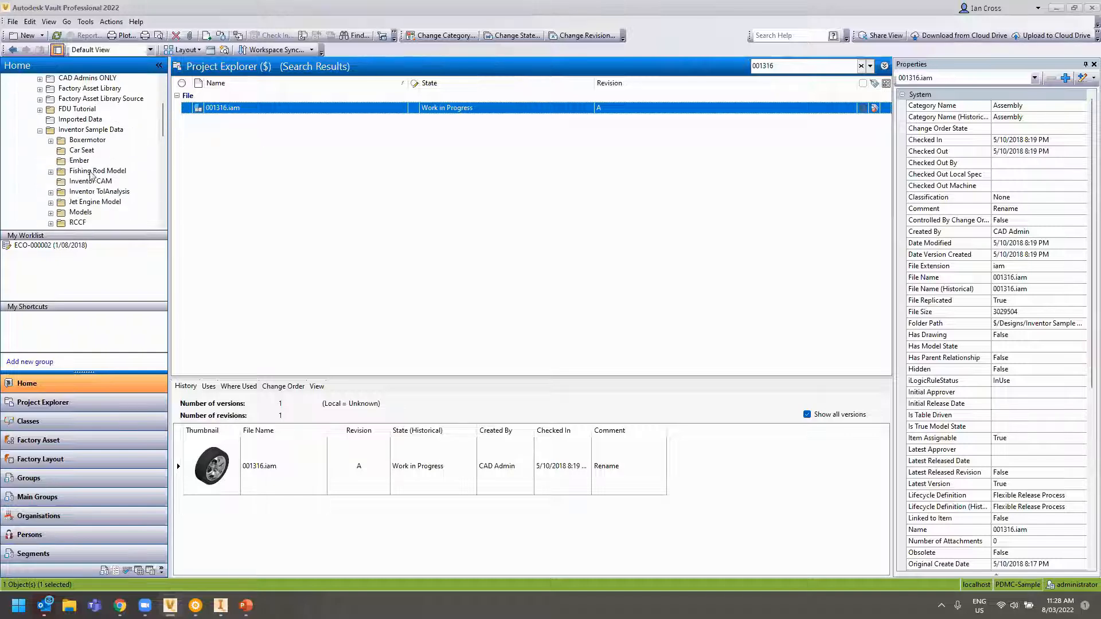
Expand Trial Sample Data, open Wheel Assembly's nine files, and select 001316.iam for its history
click(86, 151)
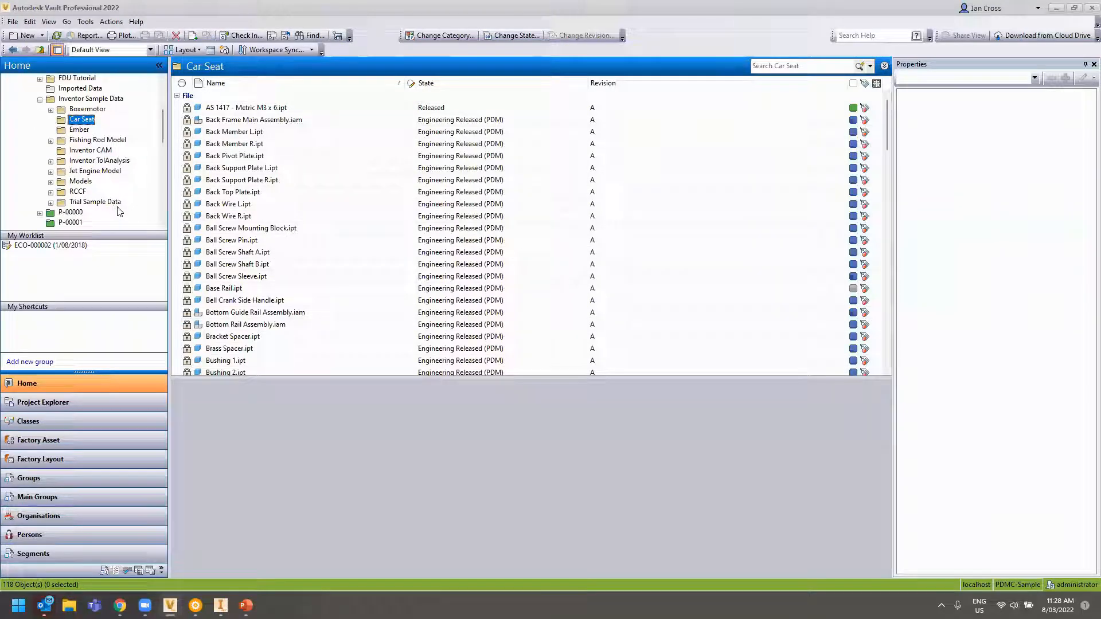
click(50, 202)
click(104, 193)
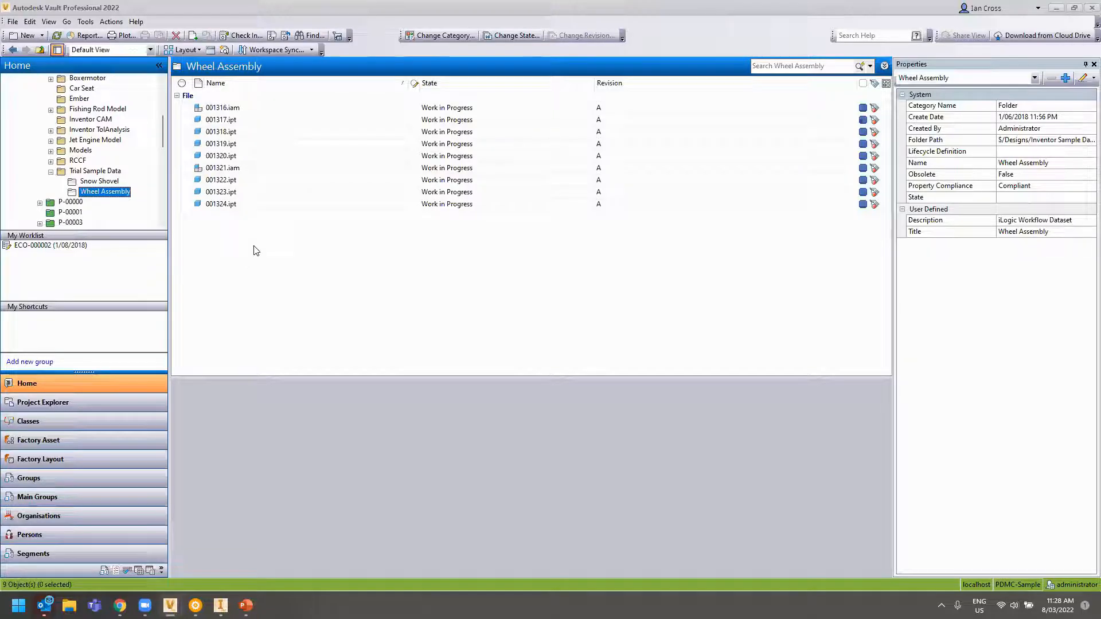
click(216, 109)
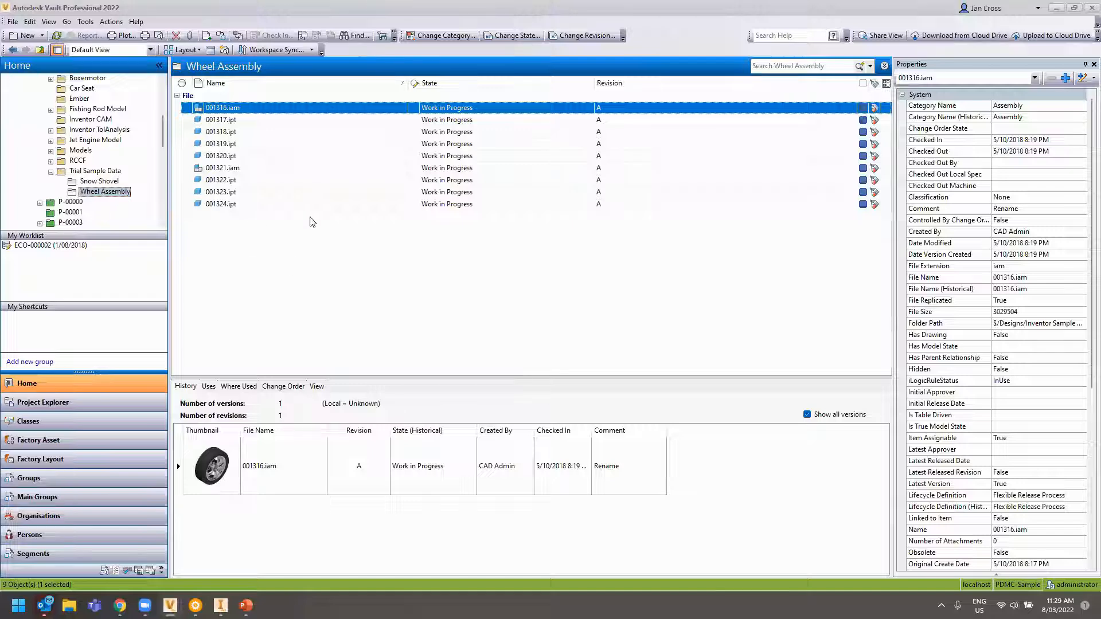
Start Copy Design on 001316.iam and enlarge the Copy Design window
right_click(221, 108)
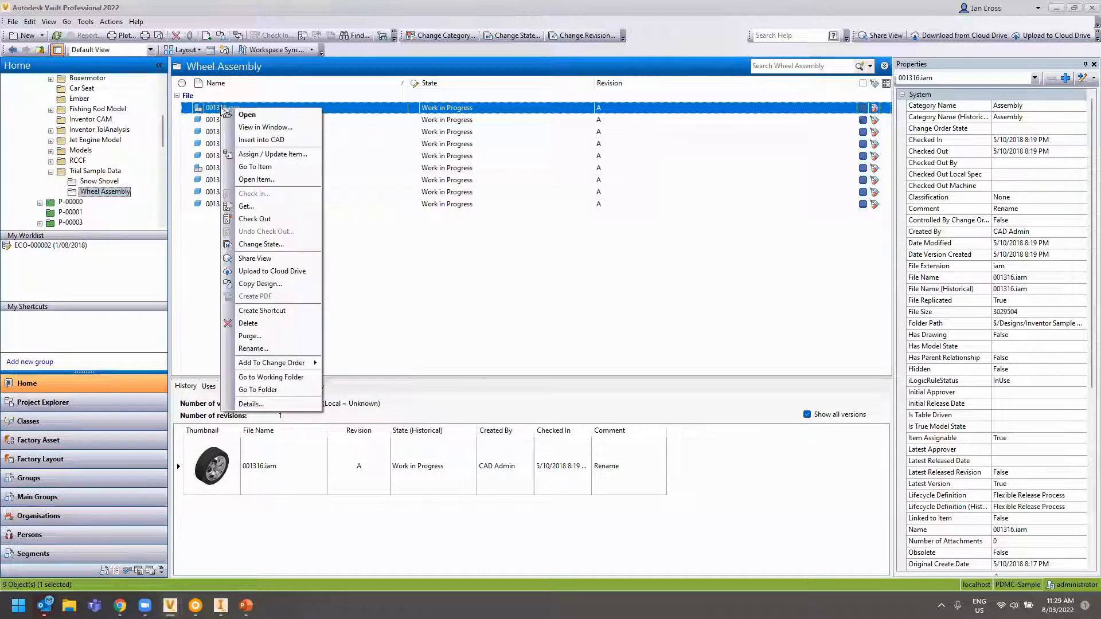
click(269, 283)
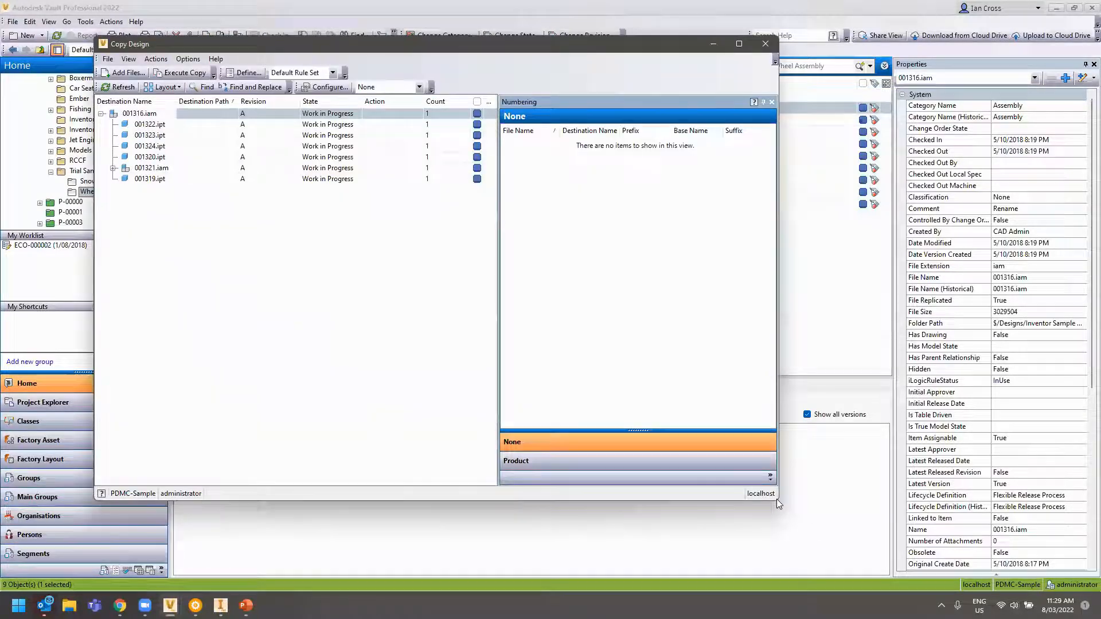
drag(778, 501, 904, 559)
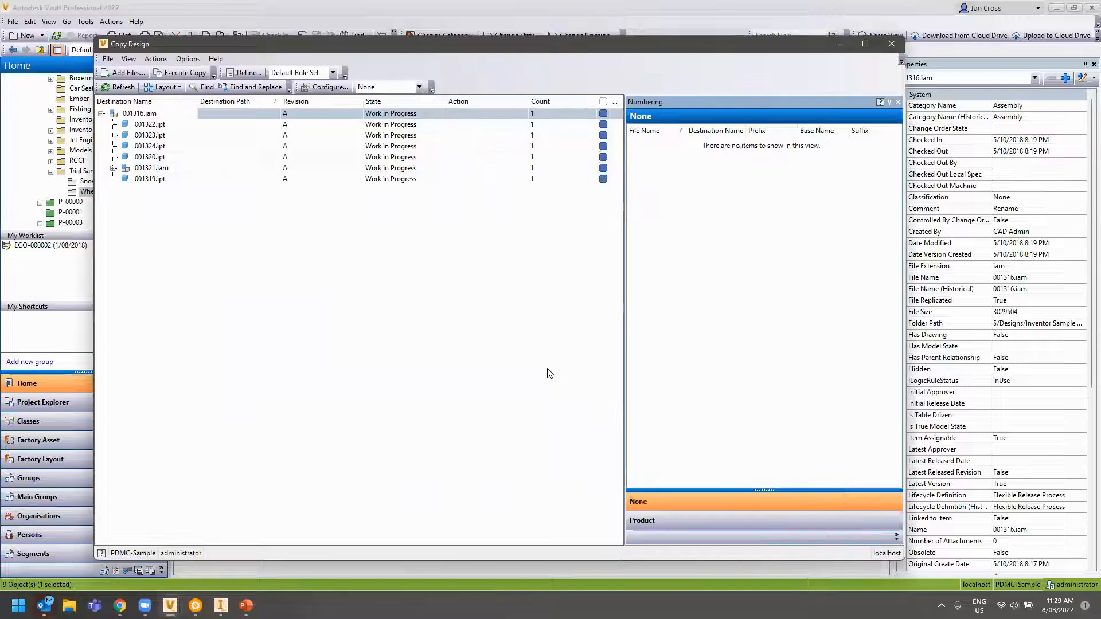
Copy the branch to a new 'Test Wheel' folder created under Trial Sample Data
right_click(131, 118)
click(172, 166)
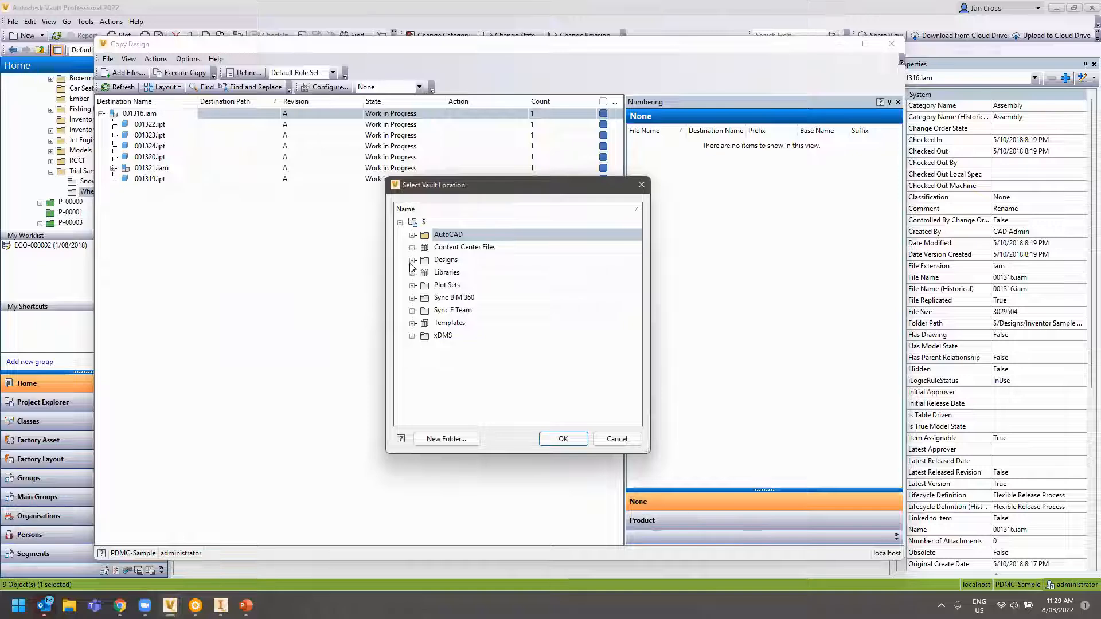
click(412, 260)
click(424, 361)
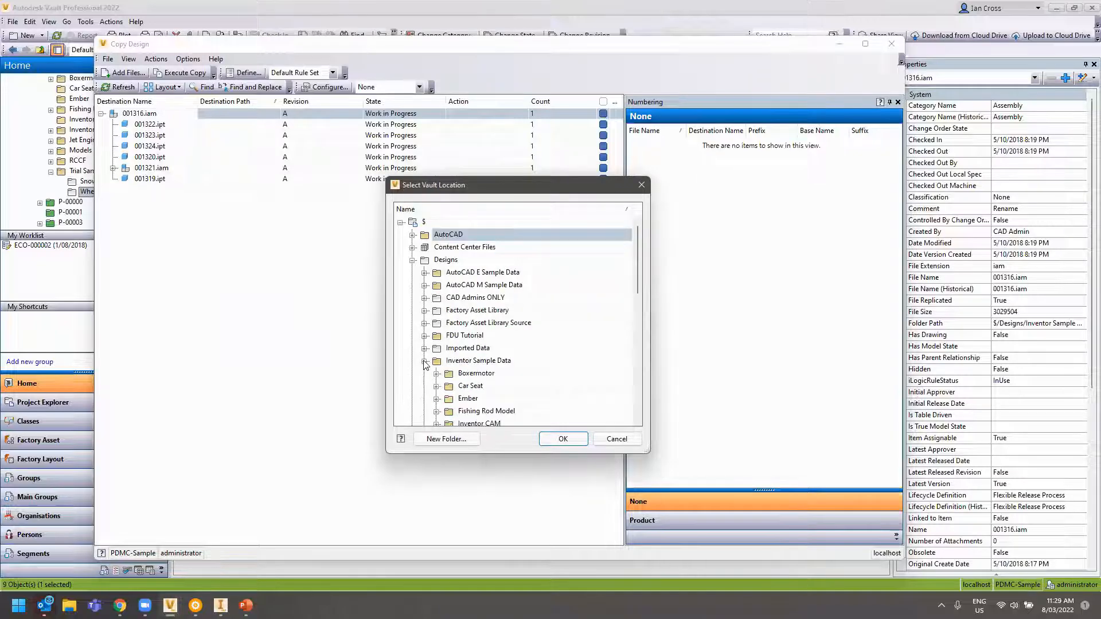
scroll(469, 378, down, 3)
double_click(469, 376)
click(469, 377)
click(447, 438)
text(Test Wheel)
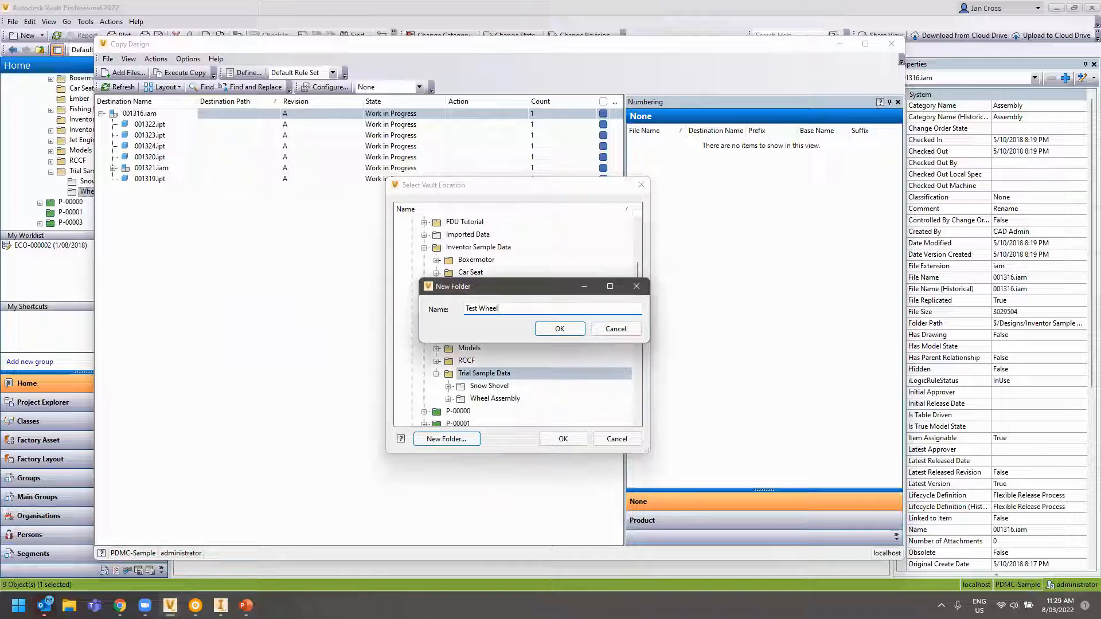
click(559, 329)
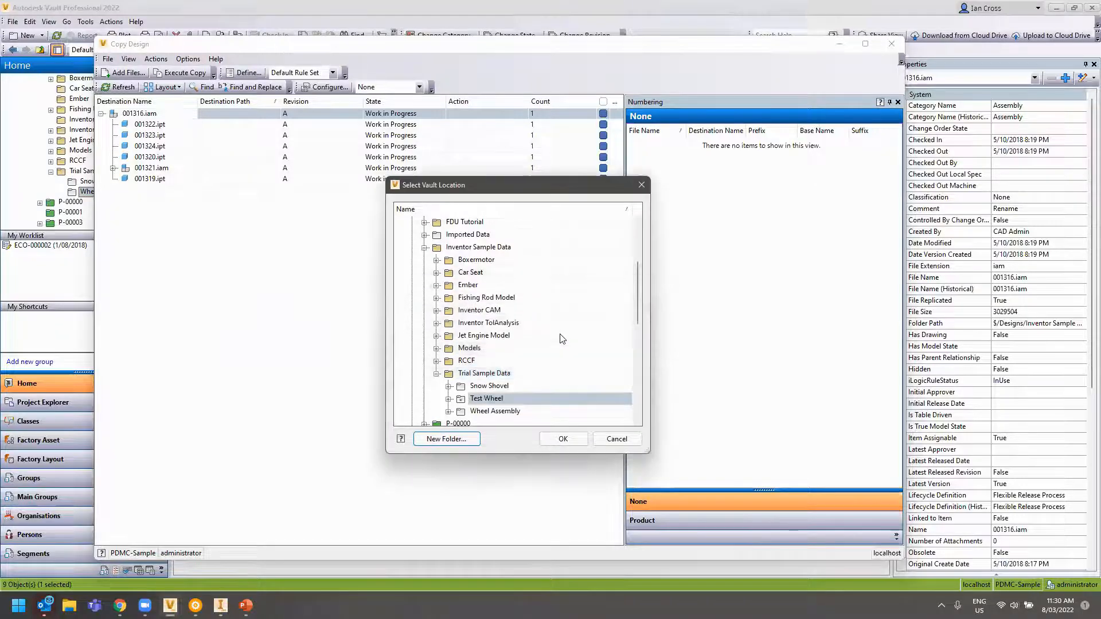
click(563, 439)
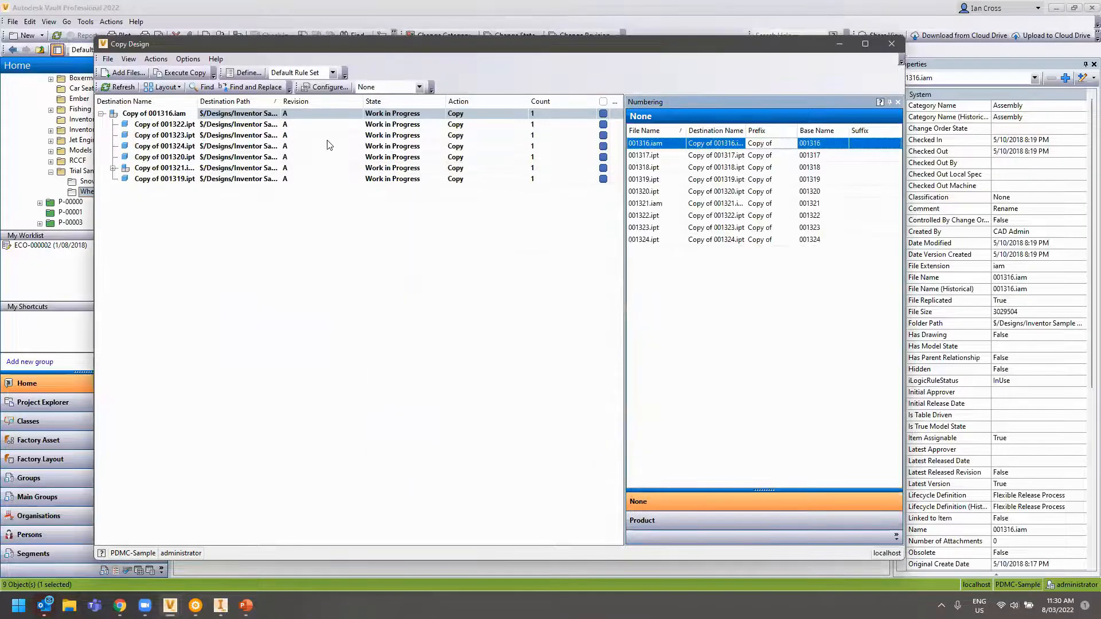
Set the 001321.iam sub-assembly to Reuse instead of copying, widening the destination names column
click(112, 168)
click(161, 168)
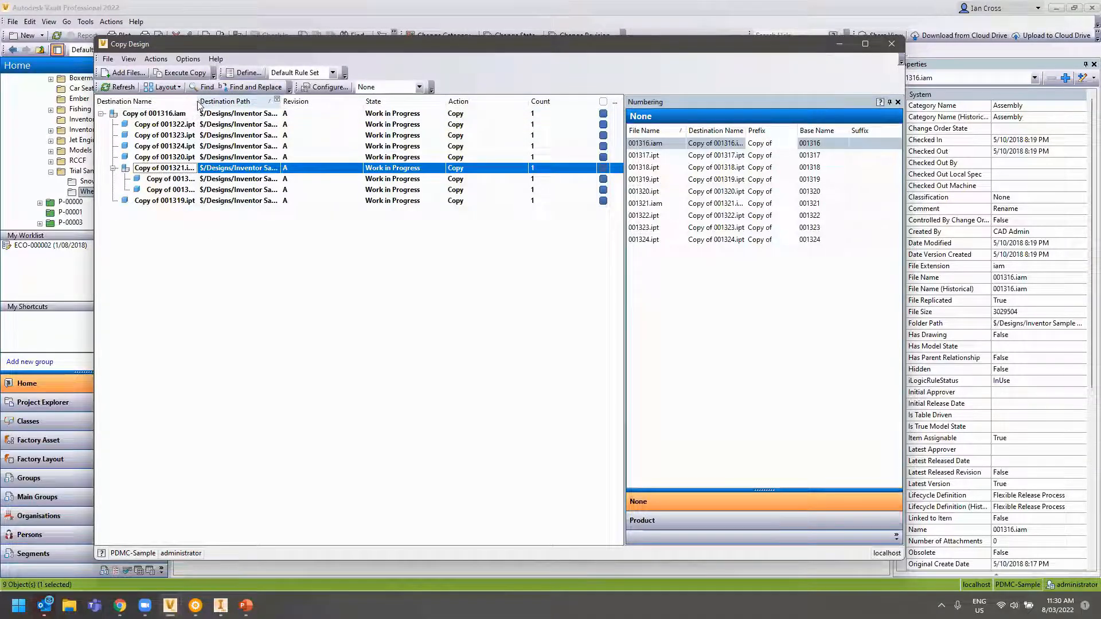
drag(197, 102, 253, 102)
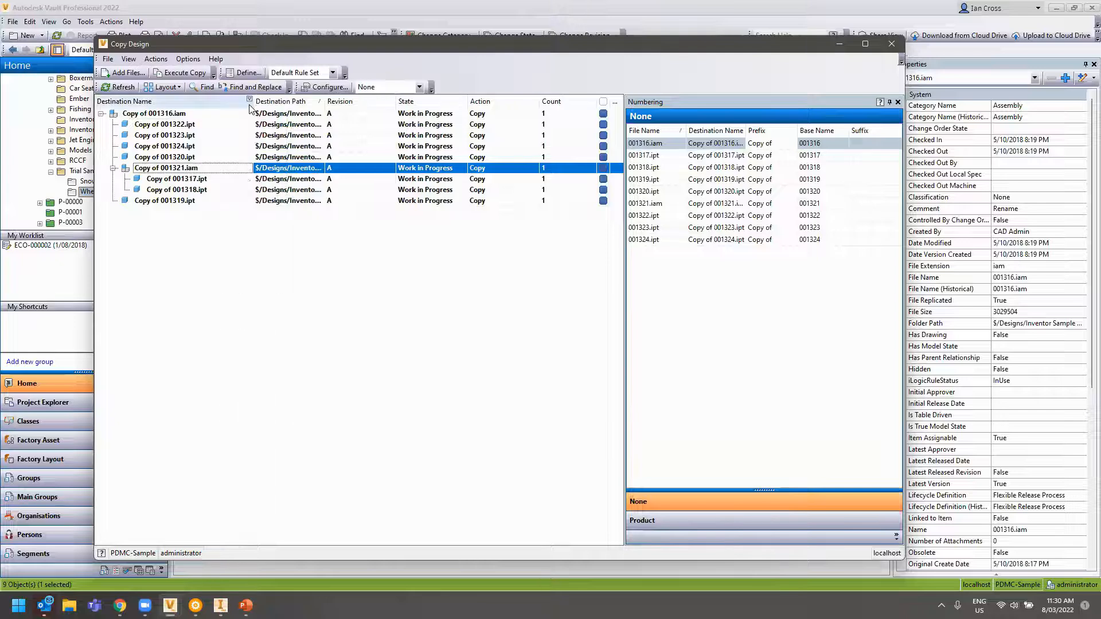
right_click(179, 170)
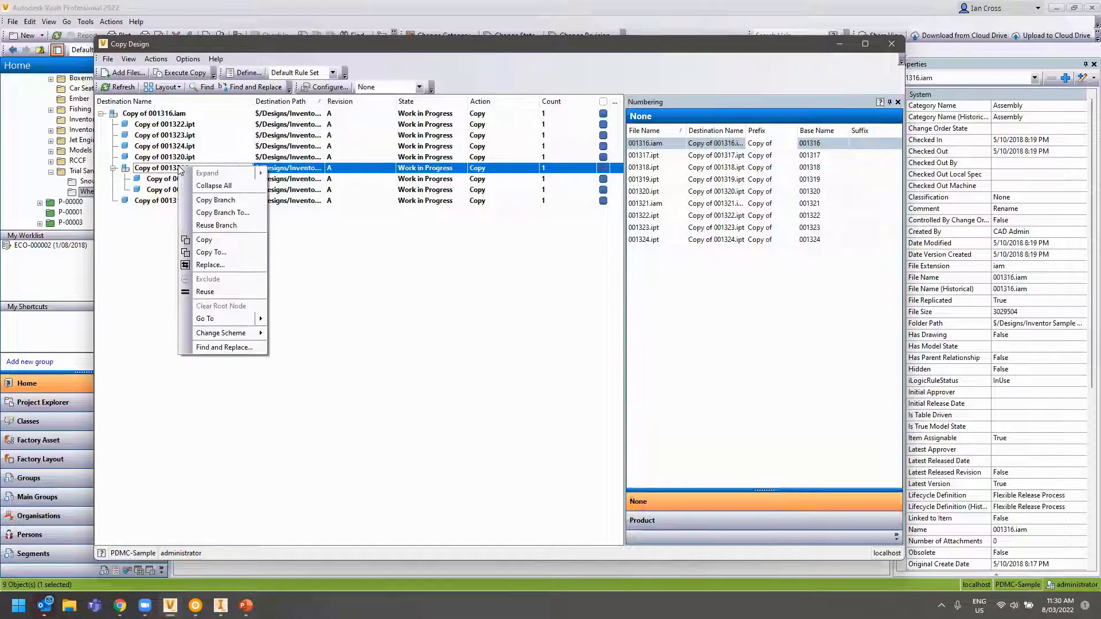
click(224, 294)
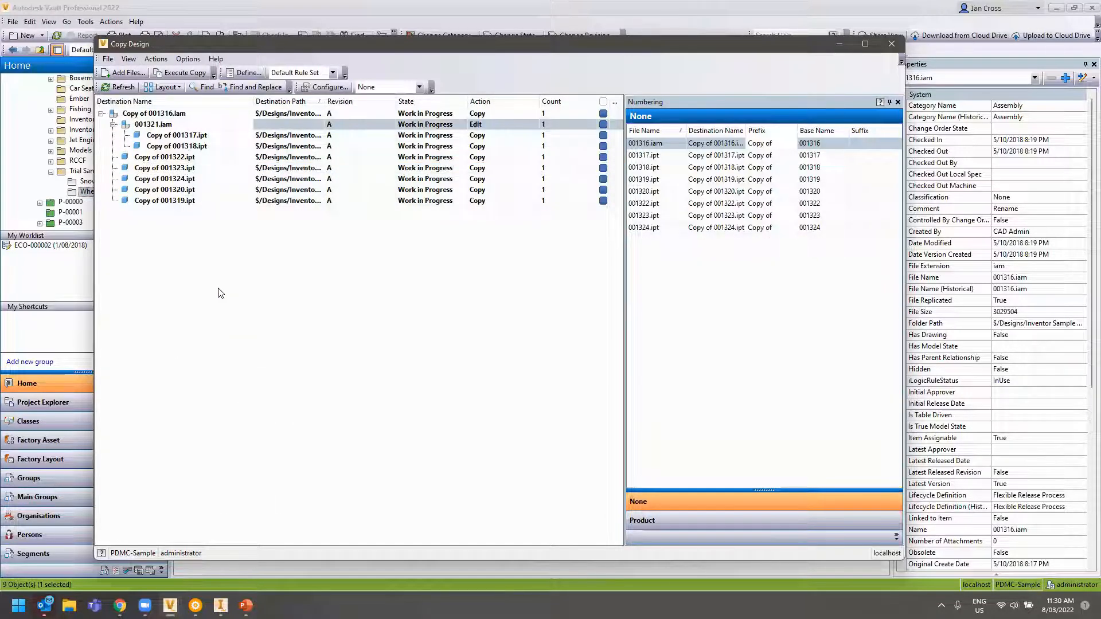
Set the 001317 and 001318 parts to Reuse the originals
drag(170, 145, 163, 136)
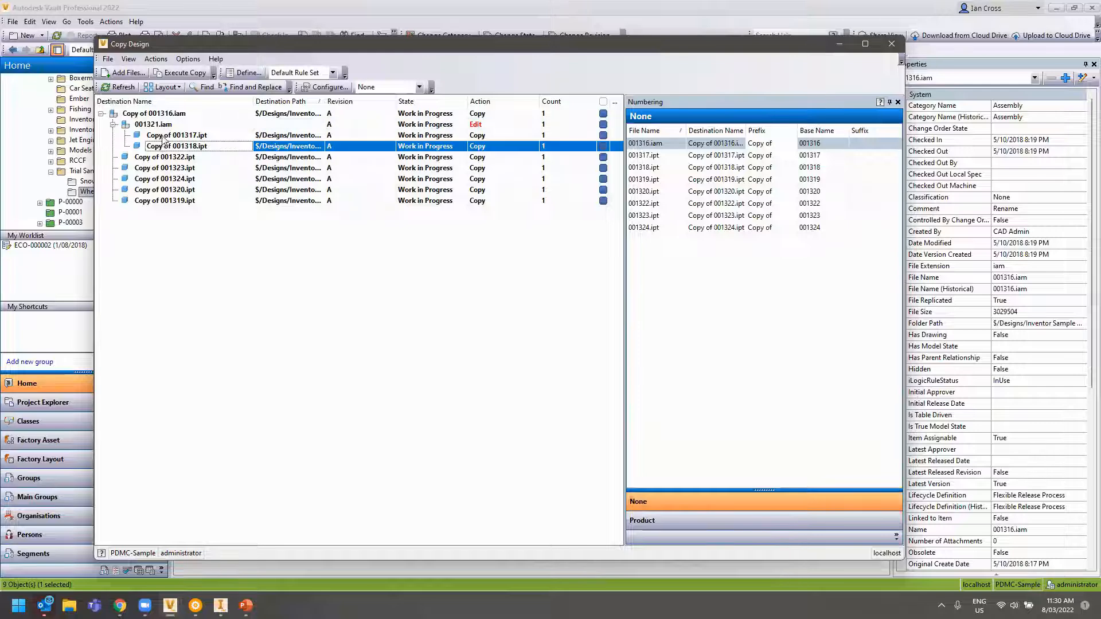
right_click(162, 135)
click(210, 193)
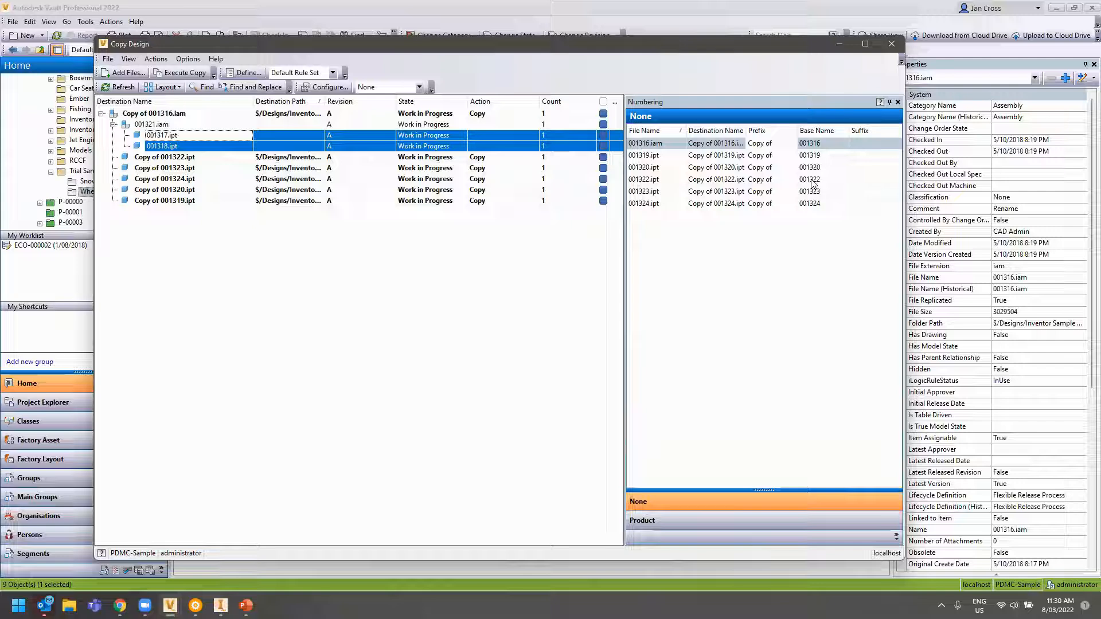
Show the Cross Technology Sample numbering scheme and switch Copy Design to it
click(326, 87)
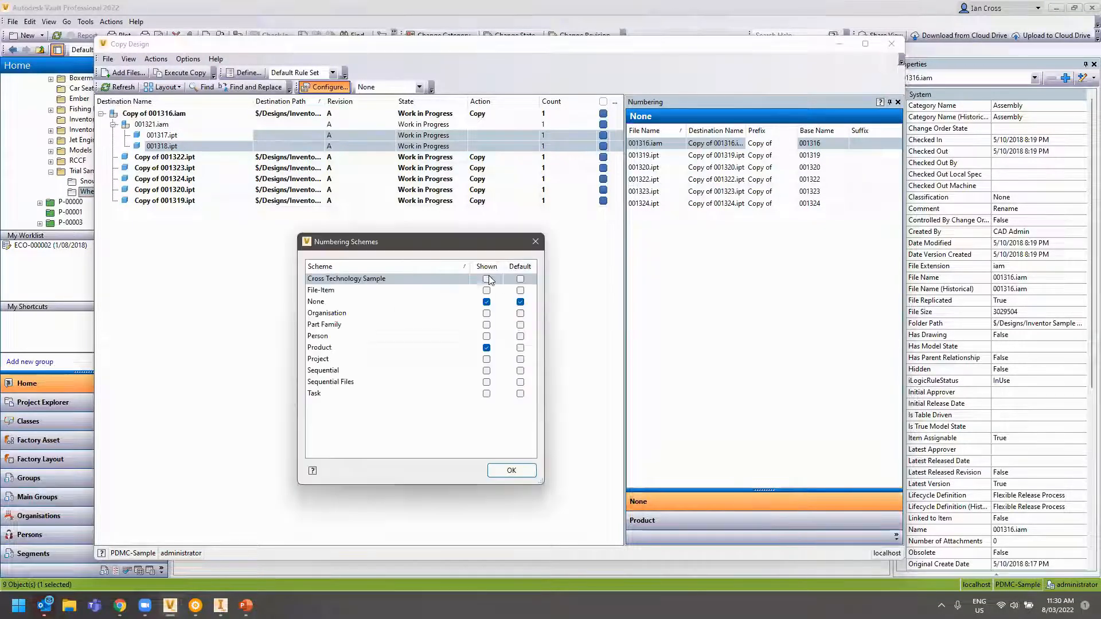
click(487, 278)
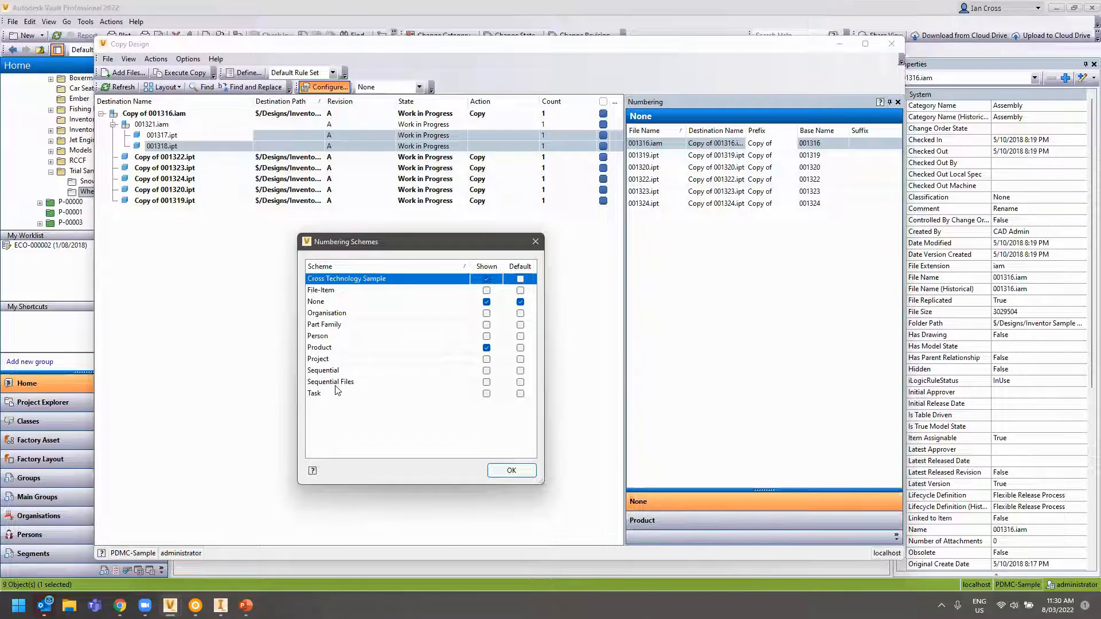
click(511, 470)
click(711, 521)
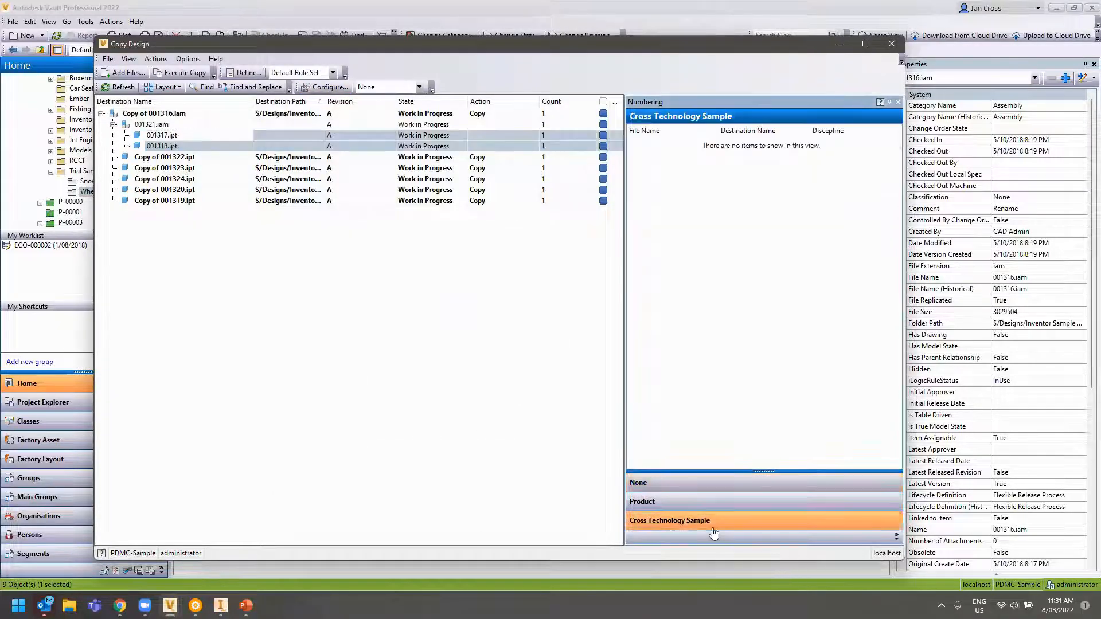
Apply Cross Technology Sample numbering to the copied top assembly and five parts
click(185, 201)
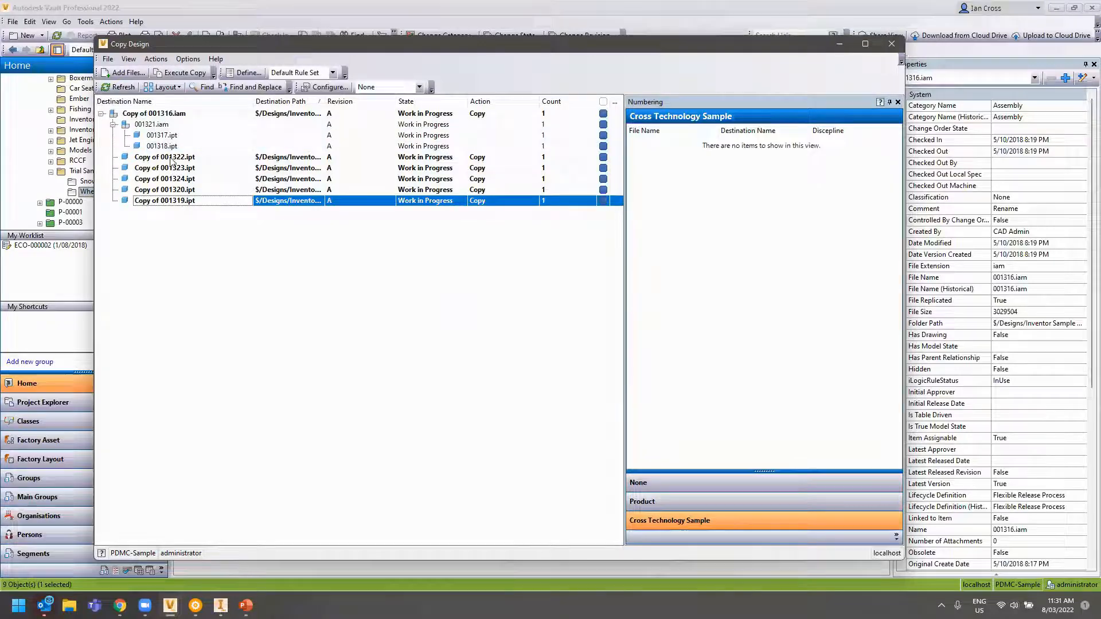
ctrl+click(172, 158)
click(172, 158)
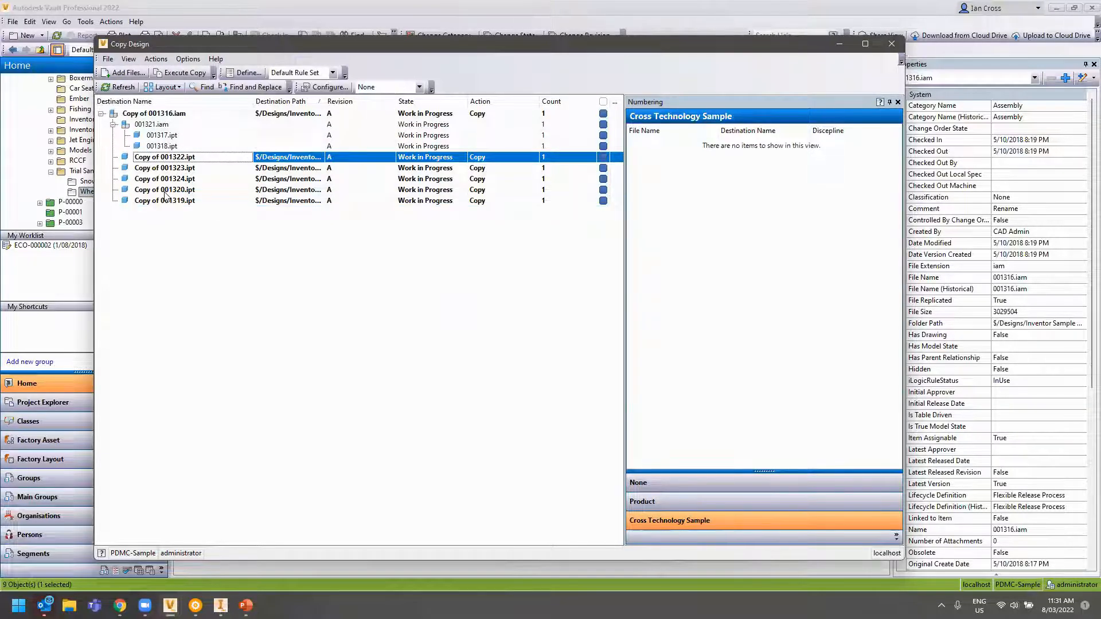
shift+click(163, 201)
ctrl+click(172, 113)
drag(177, 118, 775, 246)
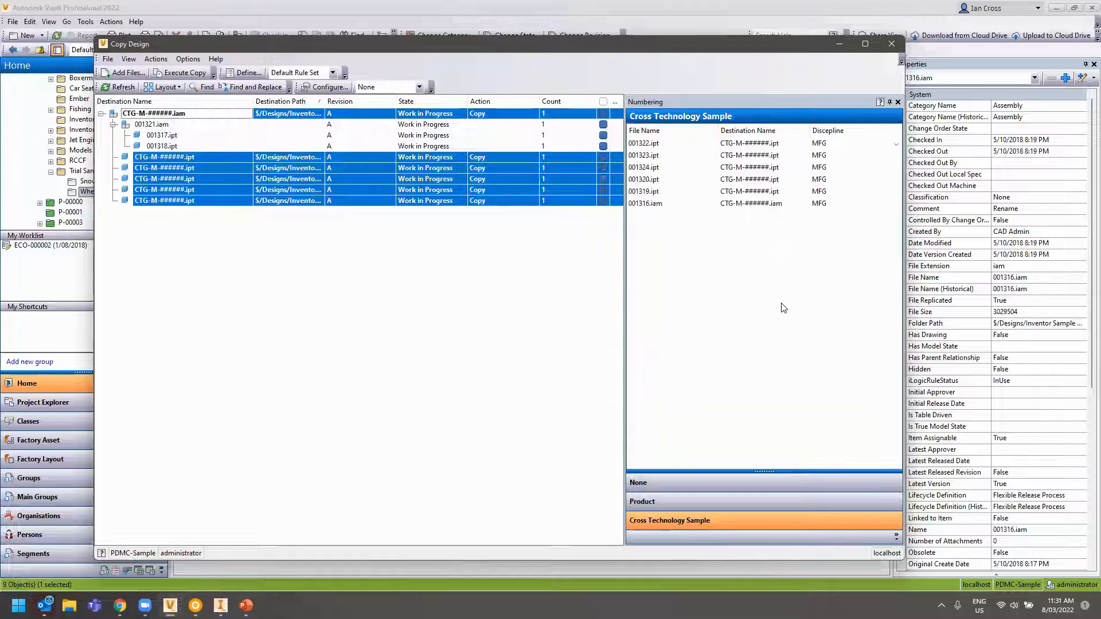
Try discipline Elec for 001322.ipt, then set it back to MFG
click(751, 146)
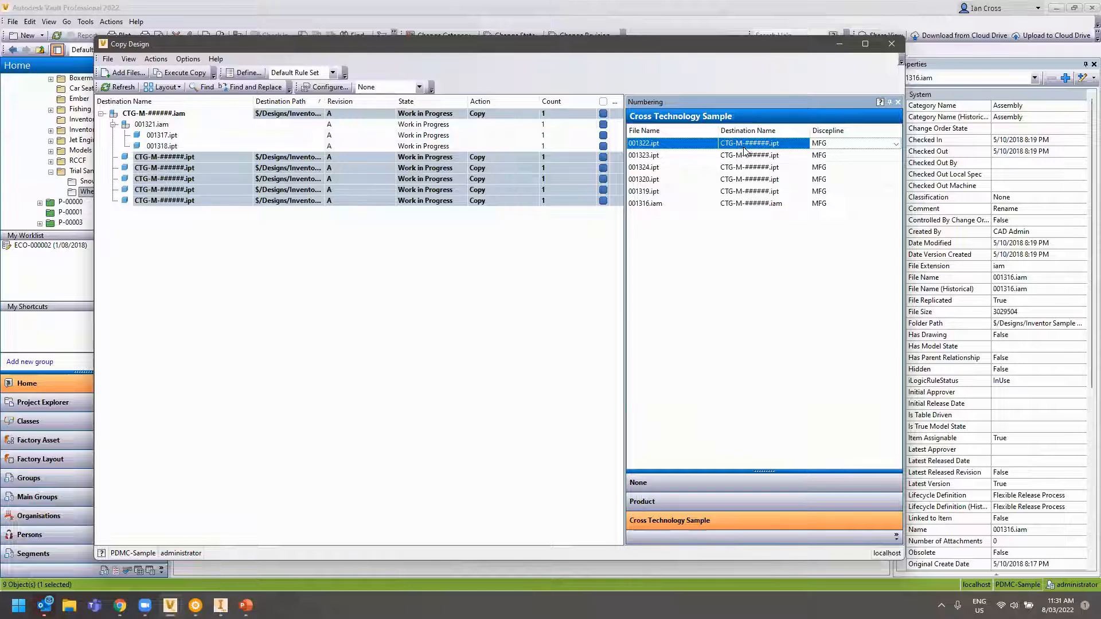
click(895, 144)
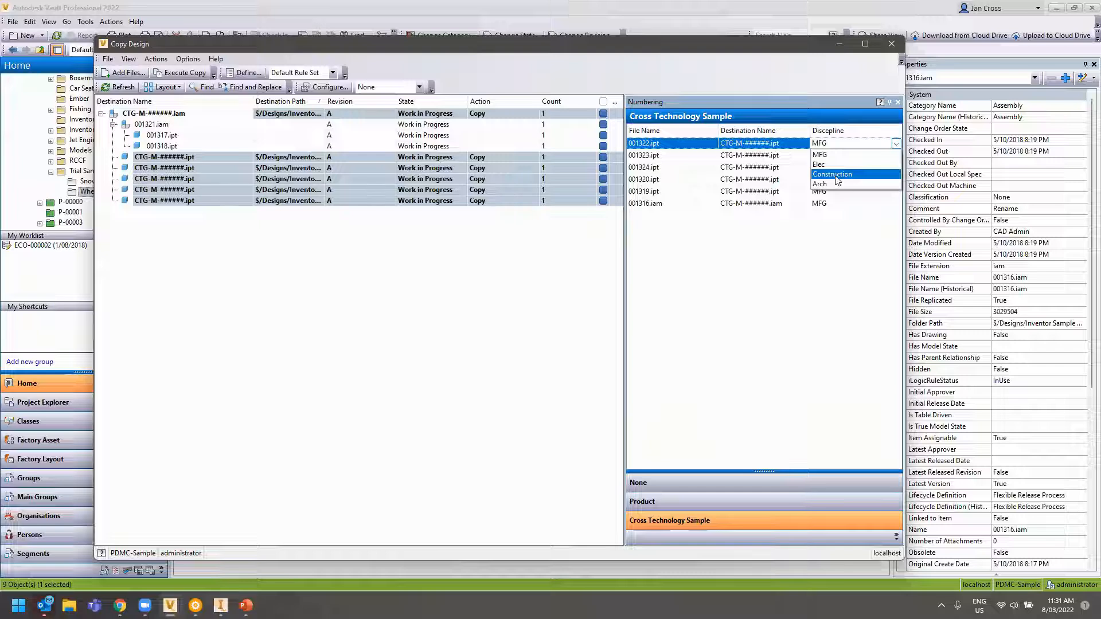
click(842, 165)
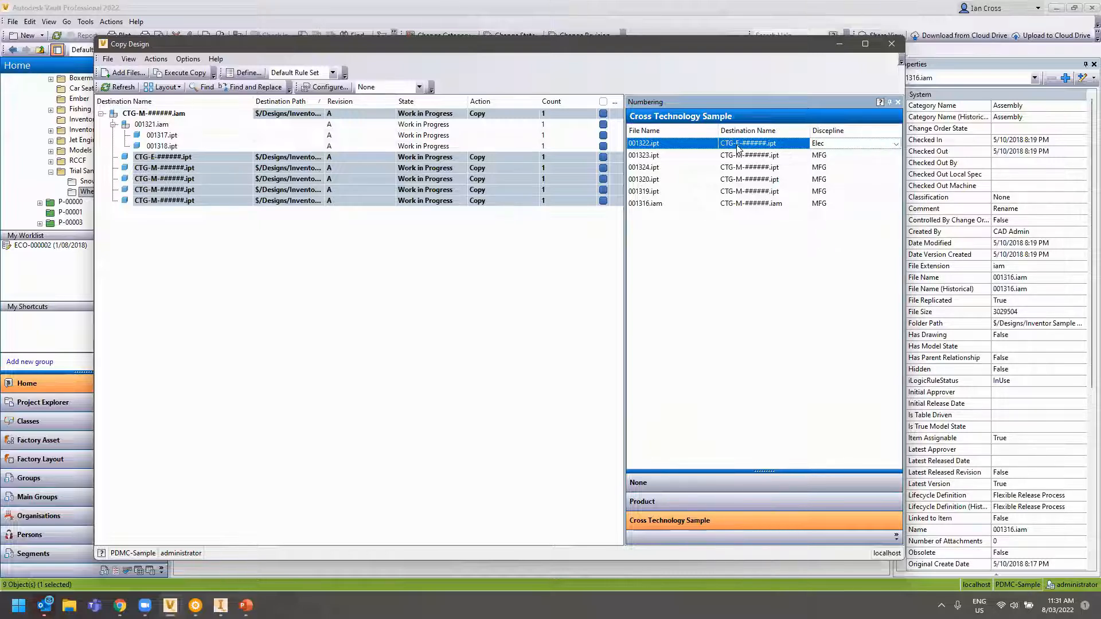
click(835, 145)
click(831, 161)
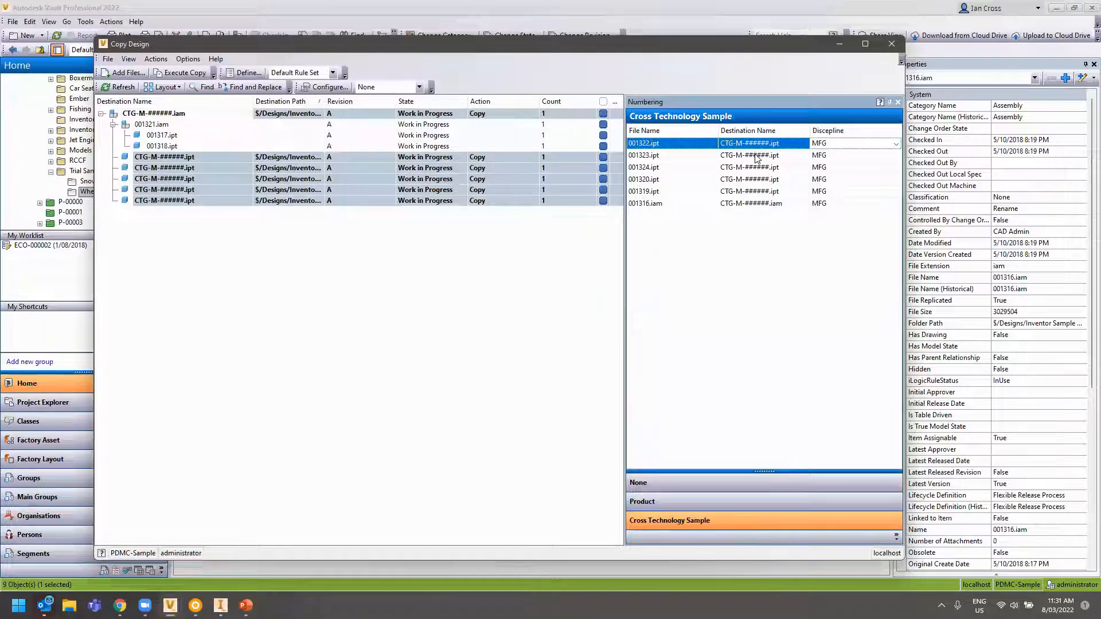
Run the copy to create the renamed CTG-M files, dismiss the property warning, and close Copy Design
right_click(148, 159)
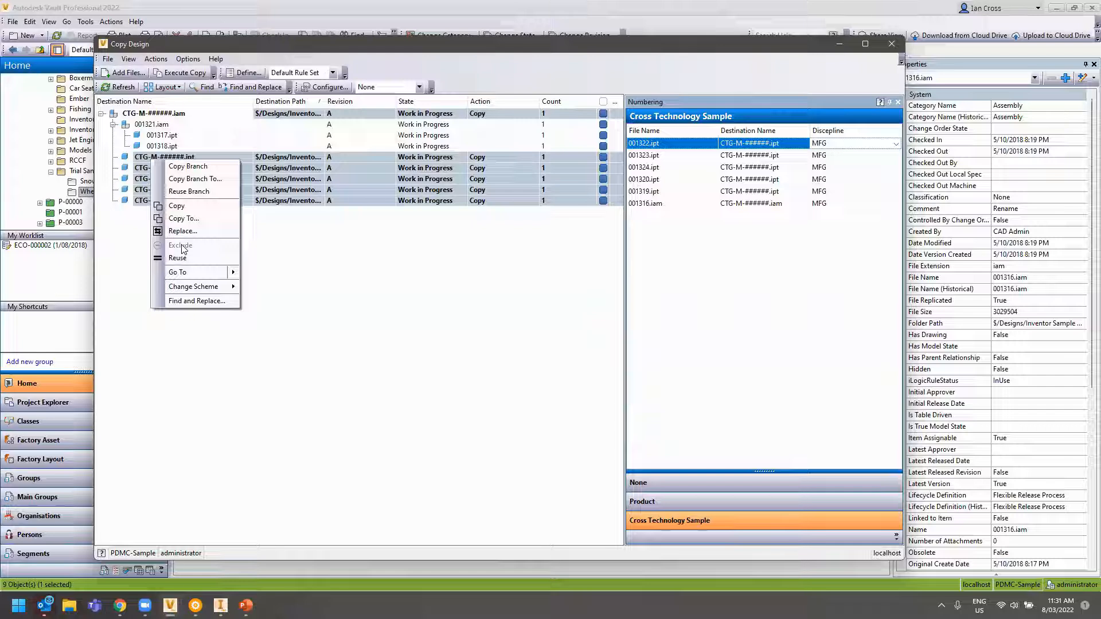
click(380, 332)
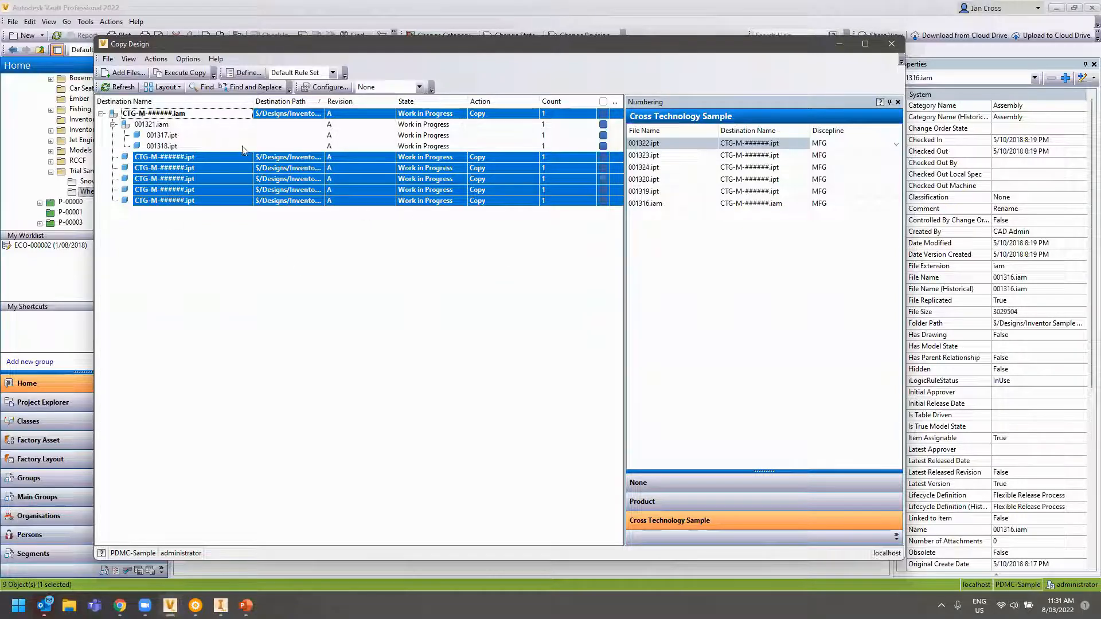
click(185, 73)
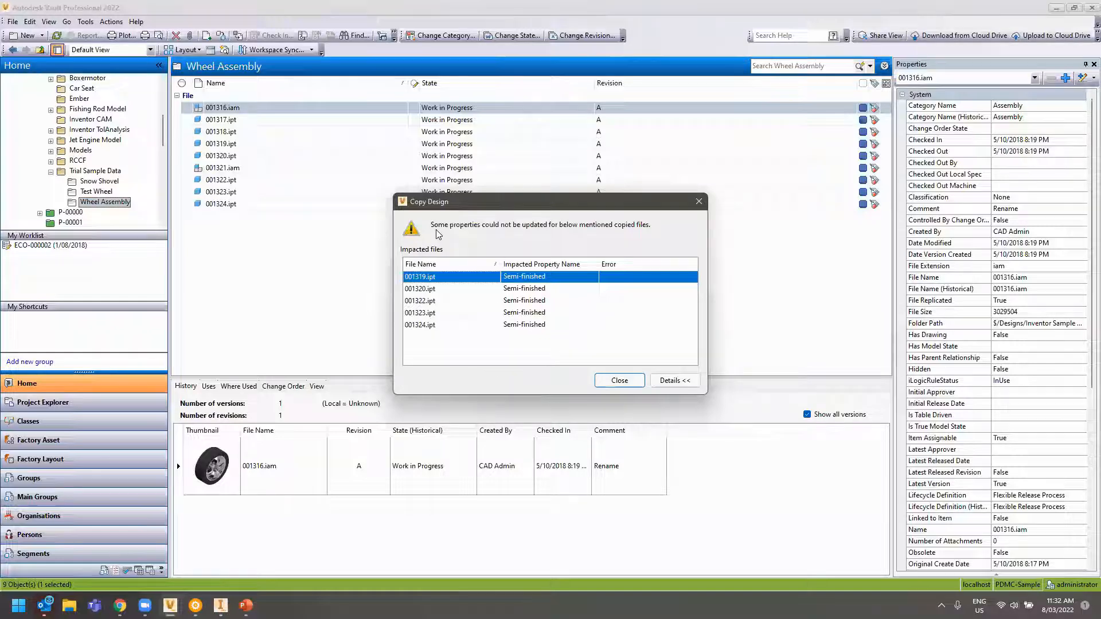
click(619, 380)
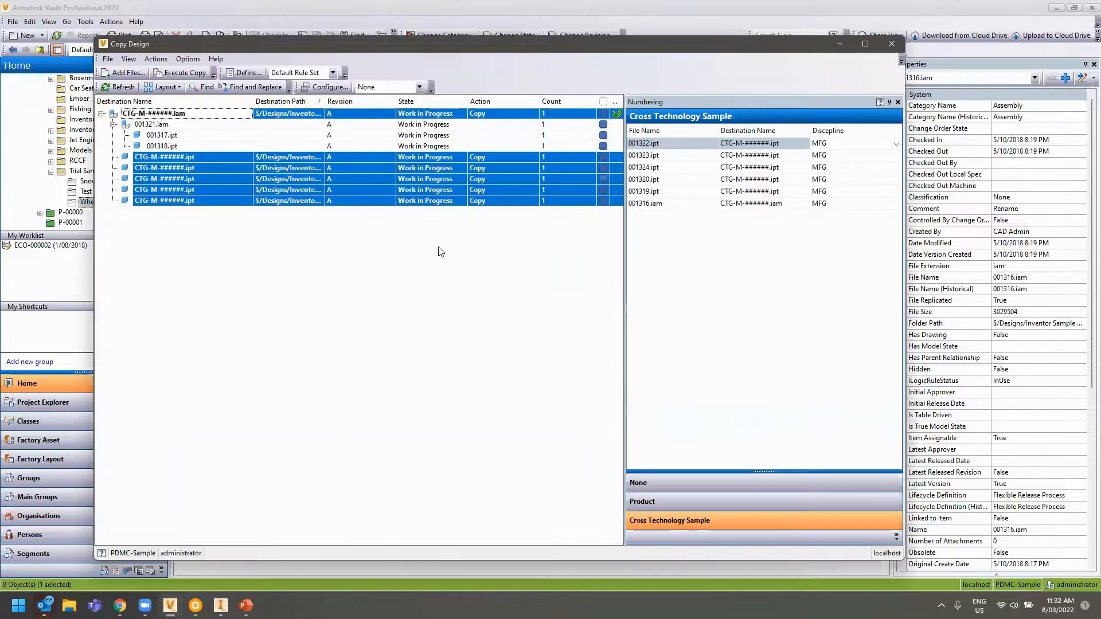
click(893, 43)
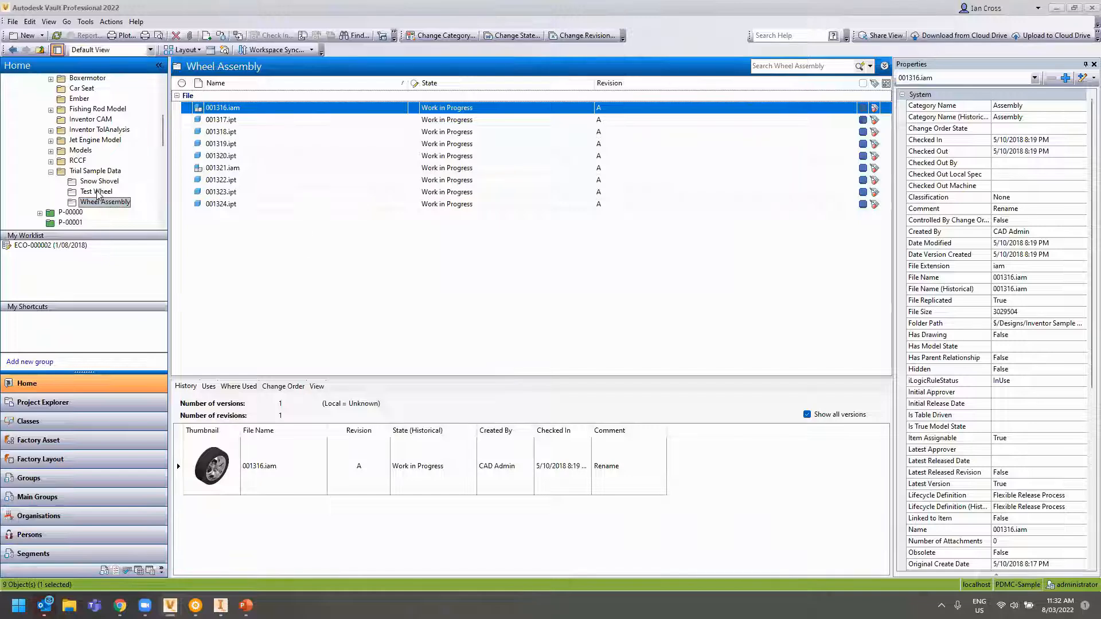
Compare CTG-M-000000.iam in Test Wheel with 001321.iam in Wheel Assembly
click(97, 192)
click(256, 108)
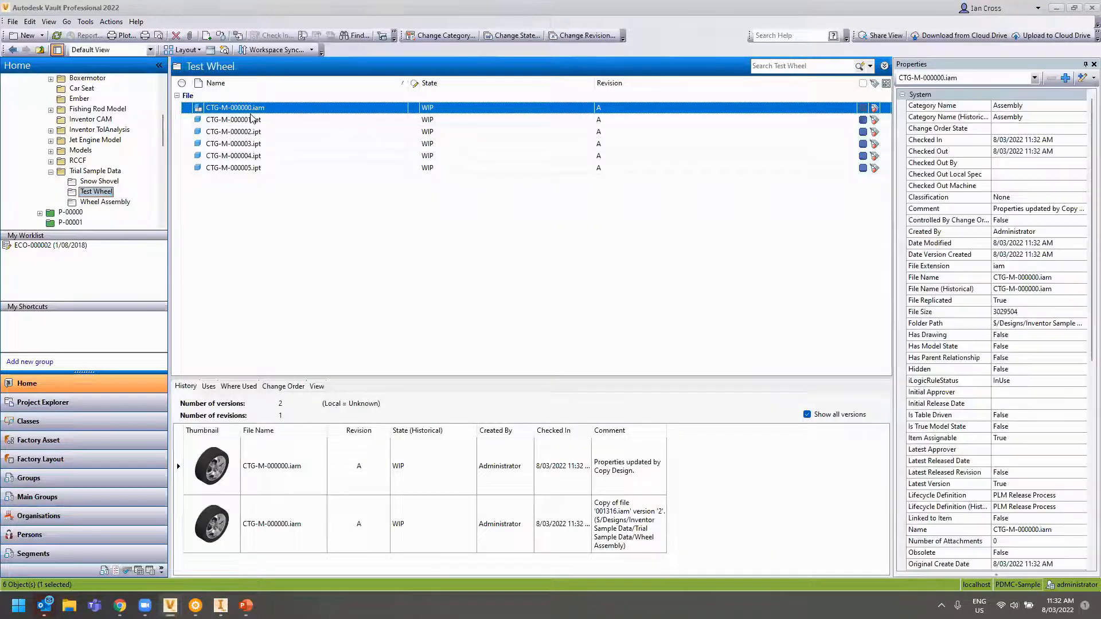
click(103, 201)
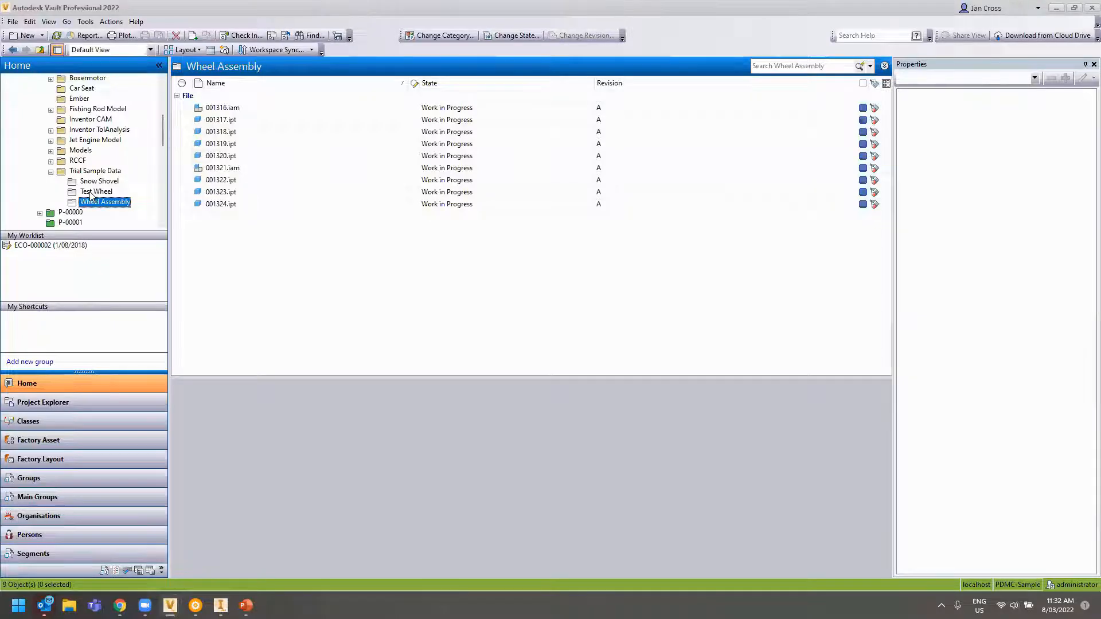
click(219, 168)
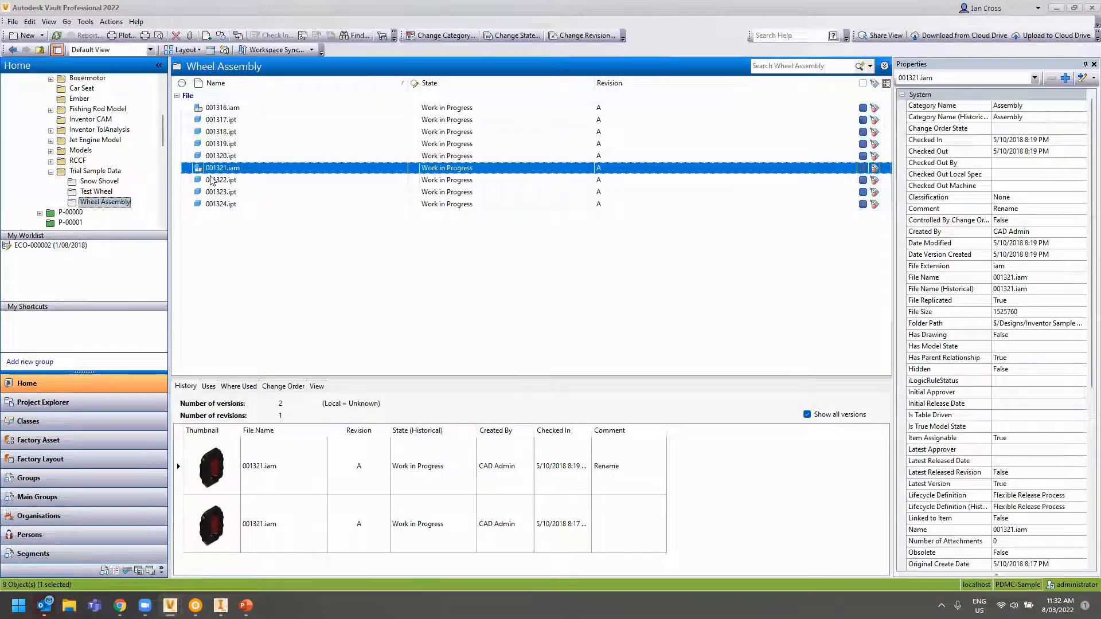
List the files CTG-M-000000.iam uses, expanded down to 001321.iam's parts
click(101, 193)
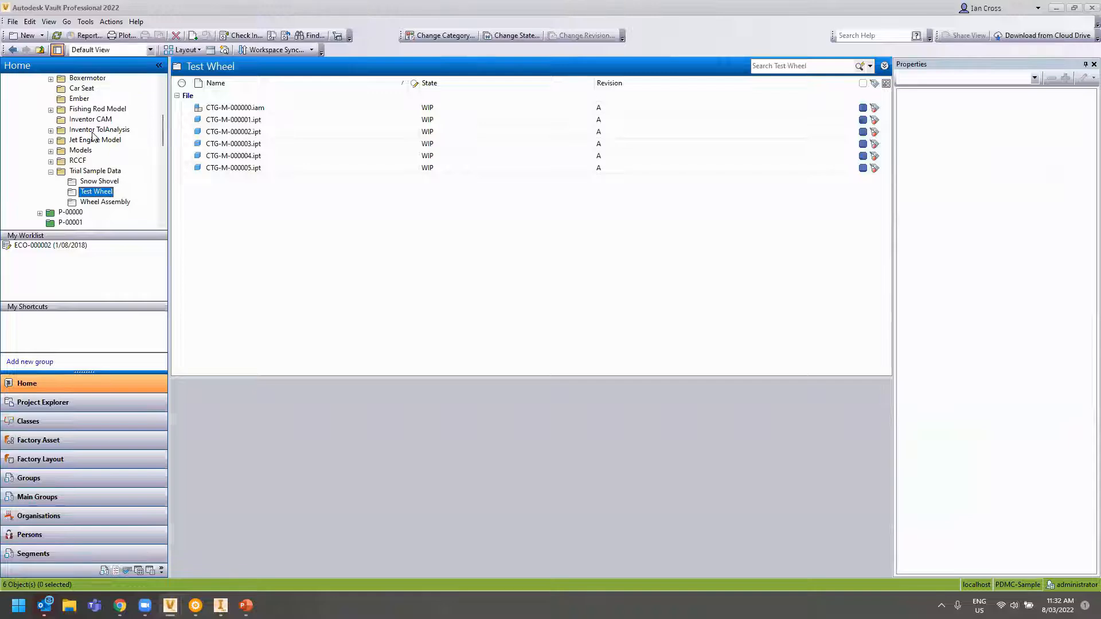
click(235, 107)
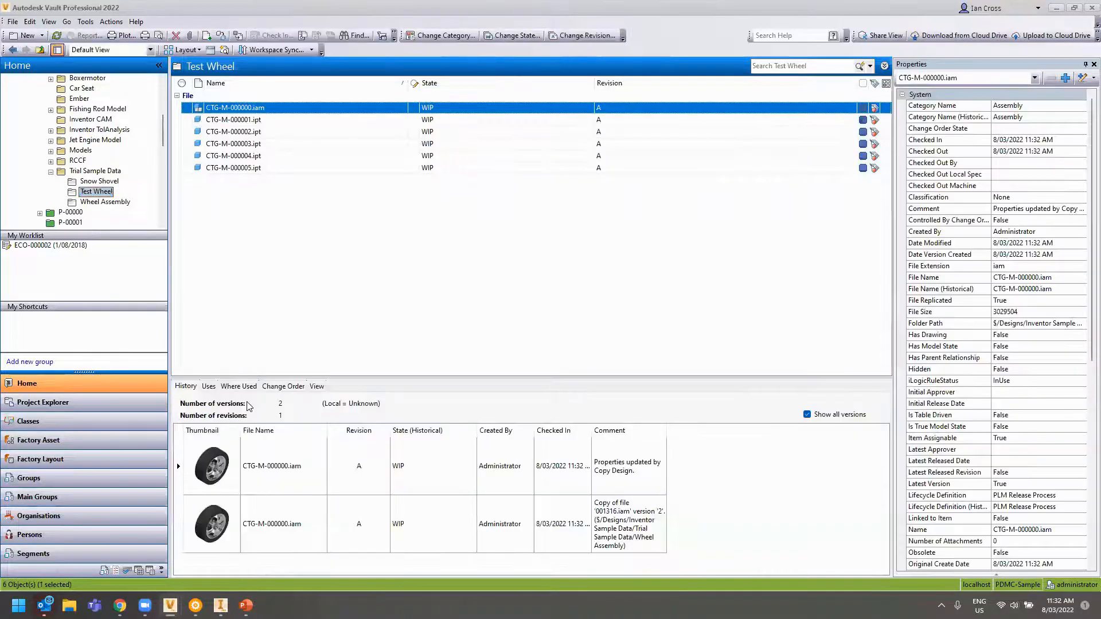
click(208, 386)
click(180, 443)
click(192, 455)
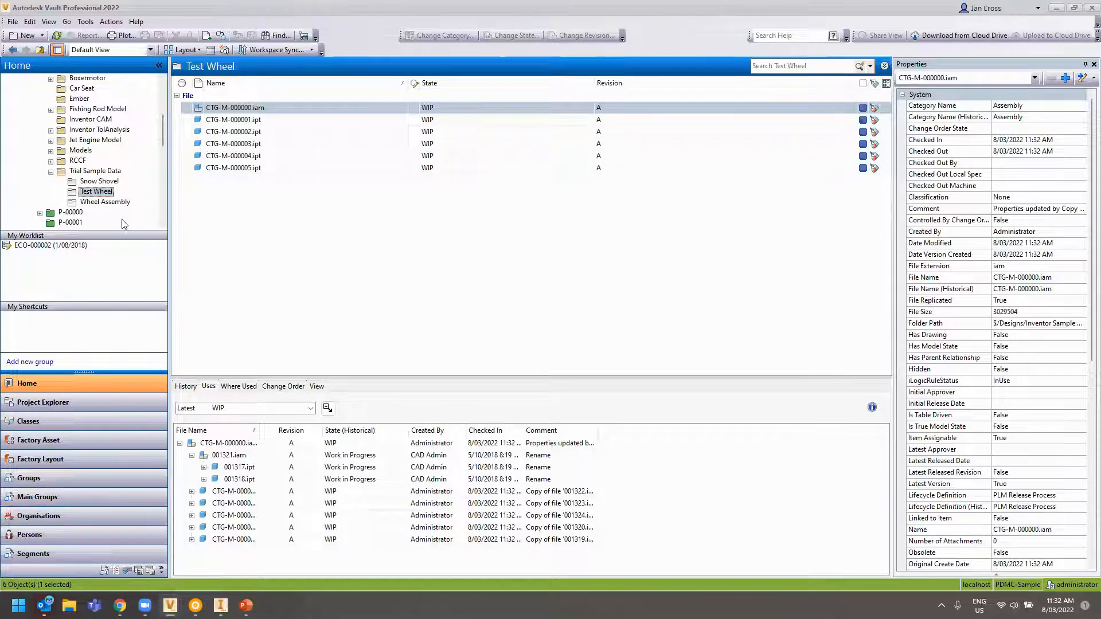
Preview 001321.iam in 3D, return to the Project Explorer root, and switch to Inventor
click(106, 201)
click(226, 168)
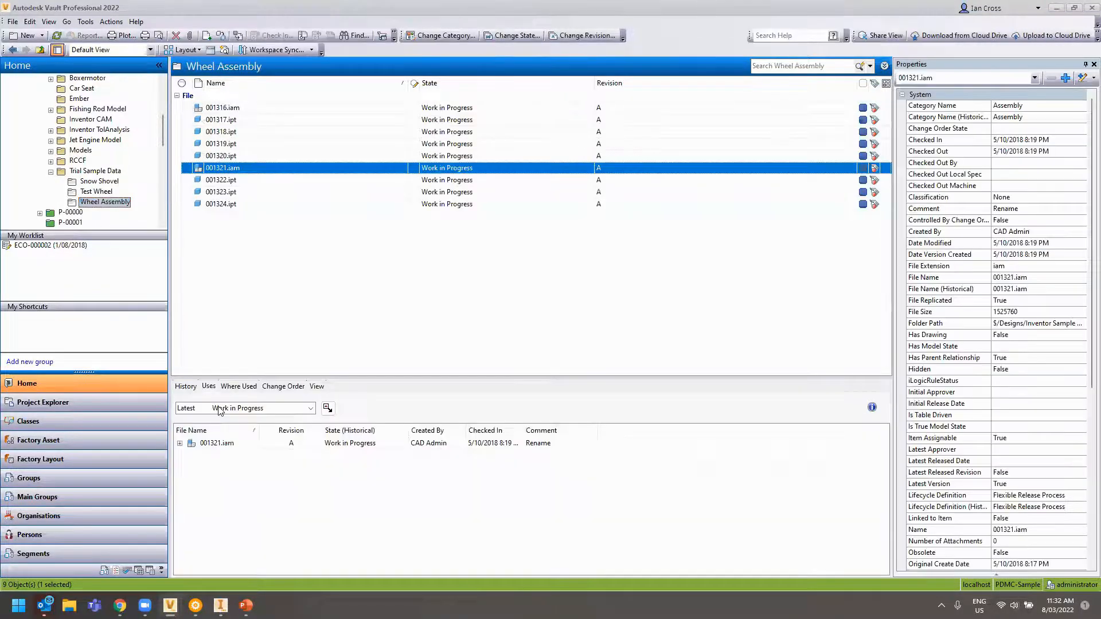
click(317, 386)
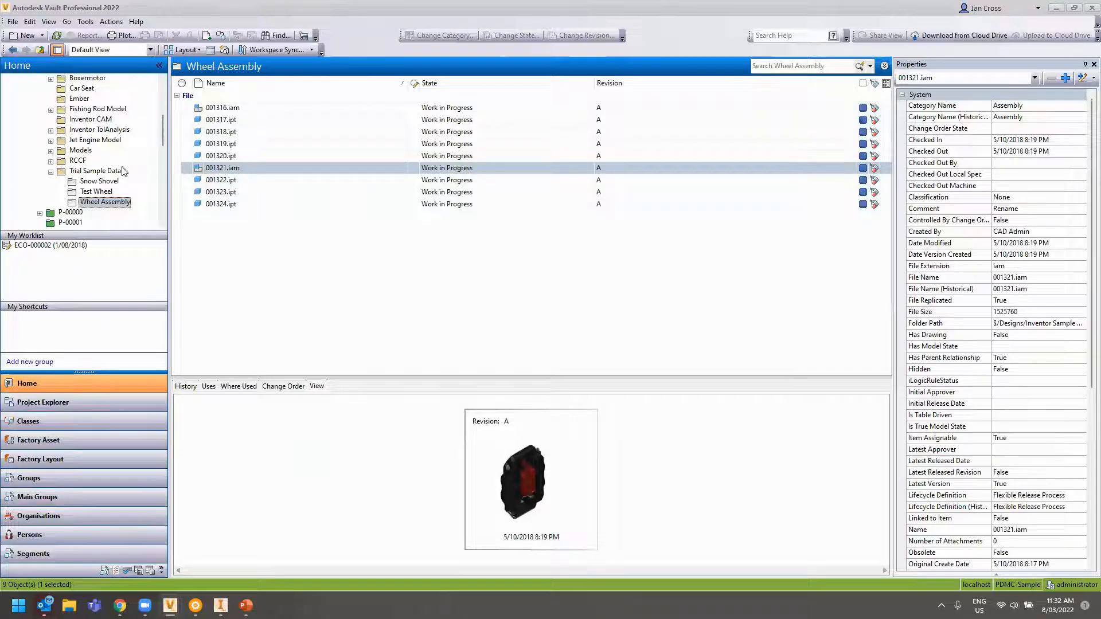
scroll(89, 161, up, 5)
click(64, 109)
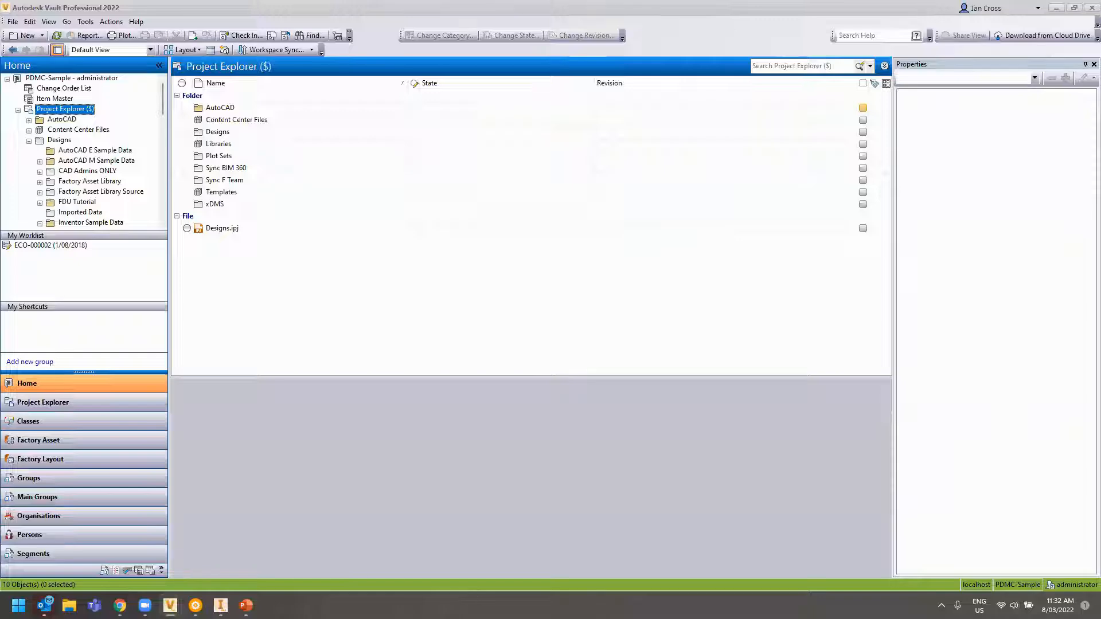
click(221, 606)
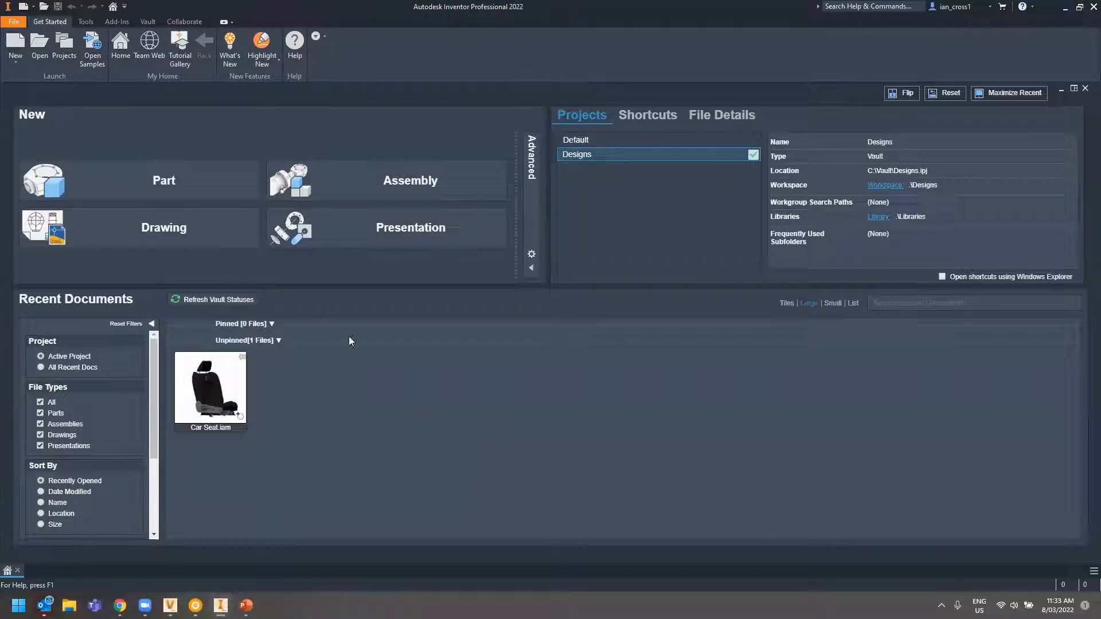
Create a new sheet metal part and start a sketch on the XY Plane, logging in to Vault
click(186, 189)
double_click(516, 201)
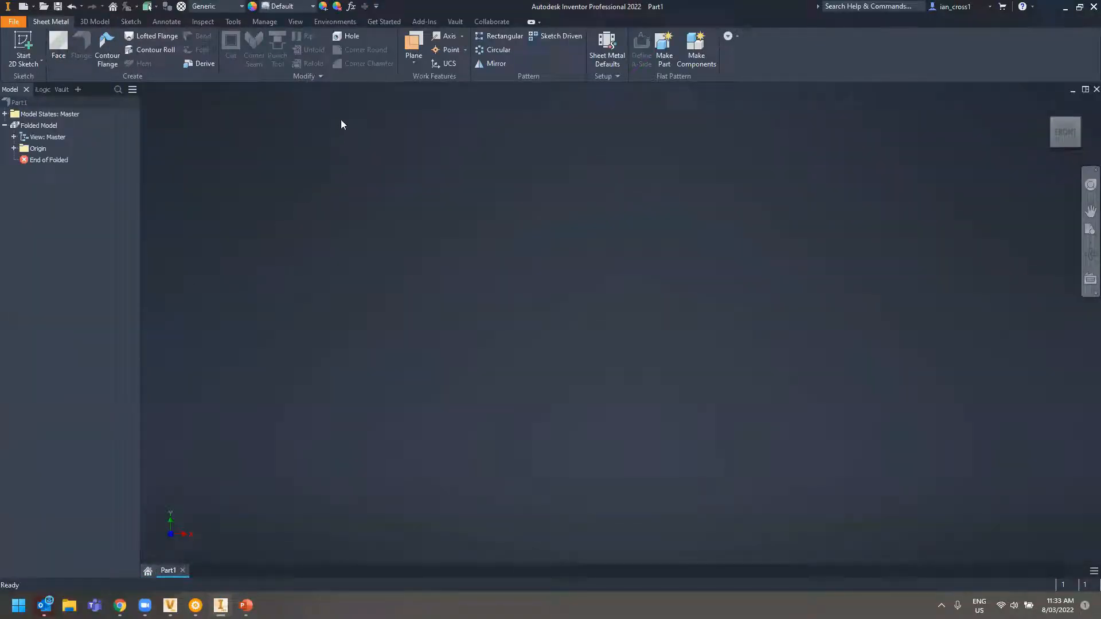
click(23, 46)
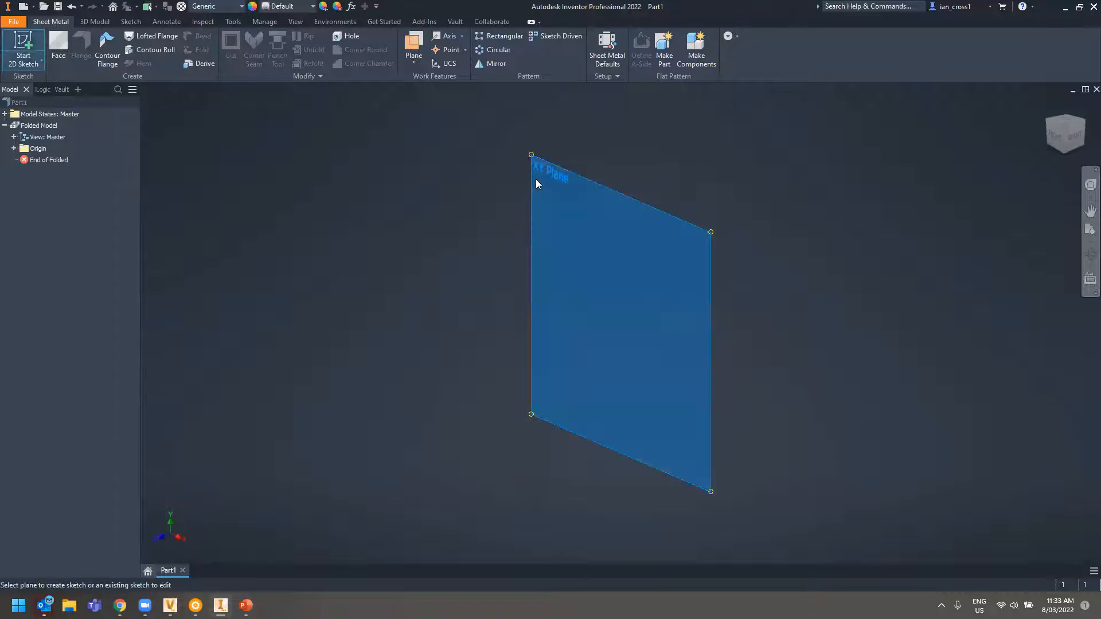
click(535, 178)
click(523, 315)
click(520, 353)
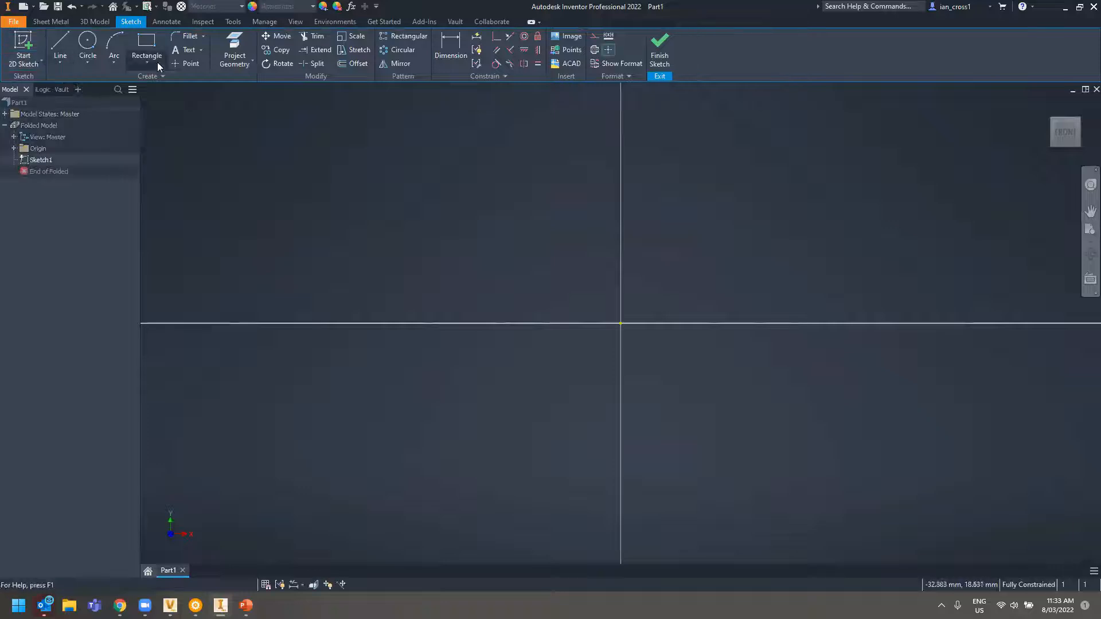
Draw a 100 × 100 mm two-point-centre rectangle centred on the origin
click(154, 61)
click(175, 129)
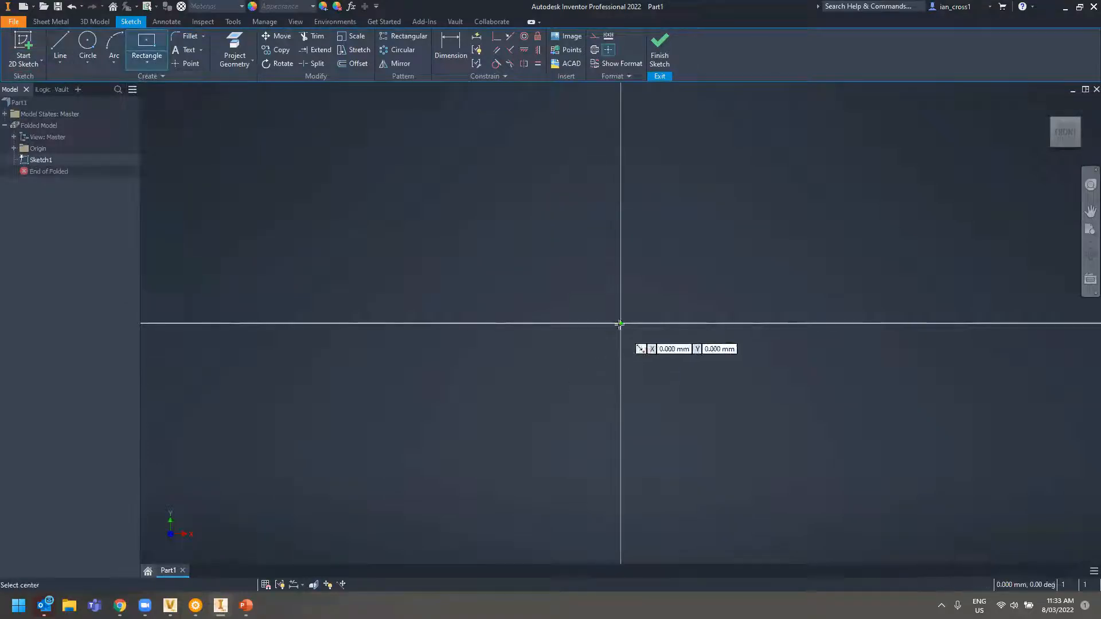
click(620, 323)
text(100)
key(Tab)
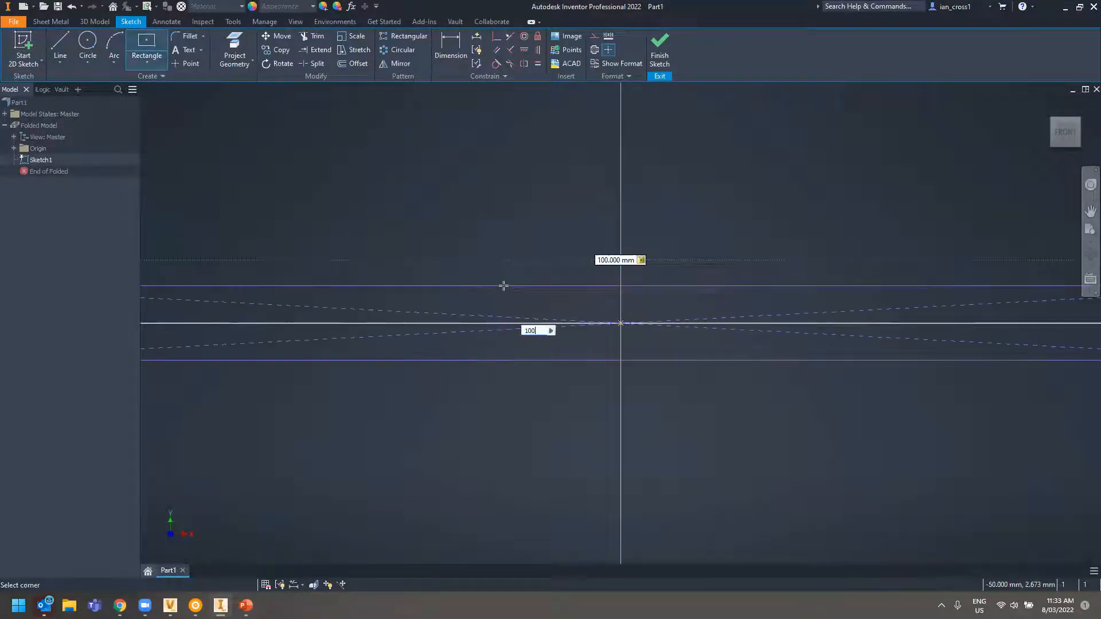
text(100)
key(Return)
Finish the sketch and turn the square profile into a sheet-metal face
click(659, 49)
click(63, 43)
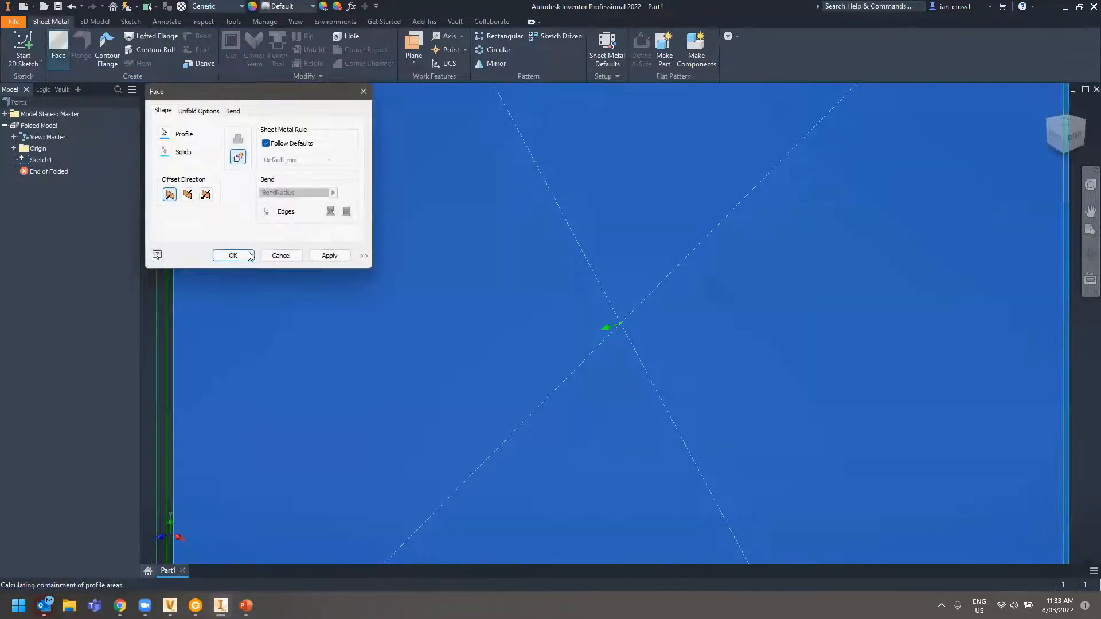
click(232, 255)
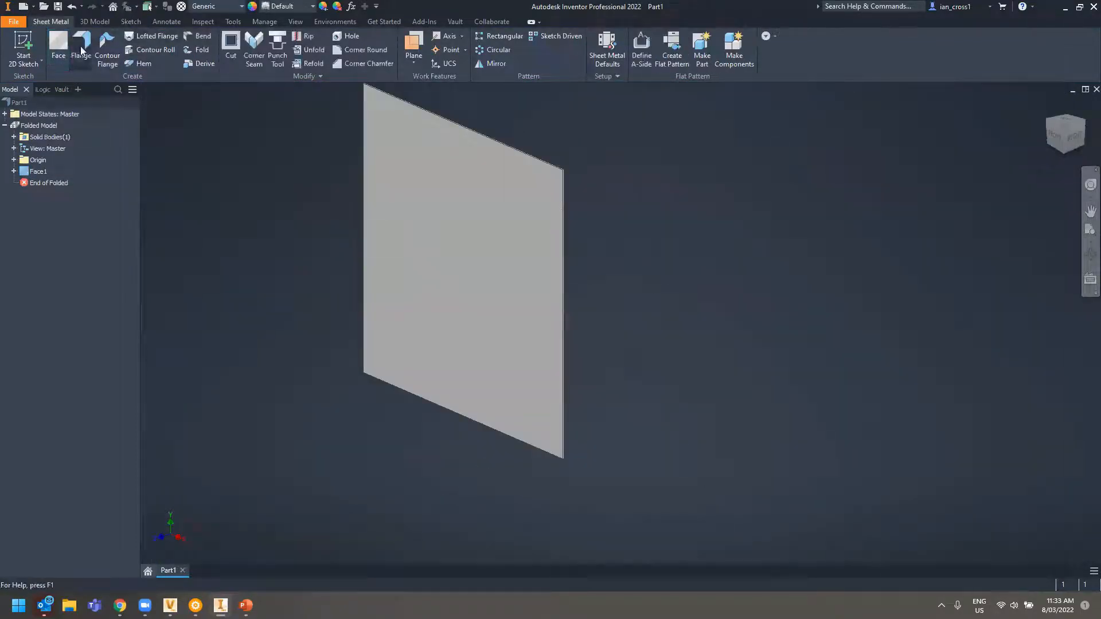
Add 25 mm, 90° flanges on the top, left, right and bottom edges
click(81, 49)
click(381, 92)
click(364, 143)
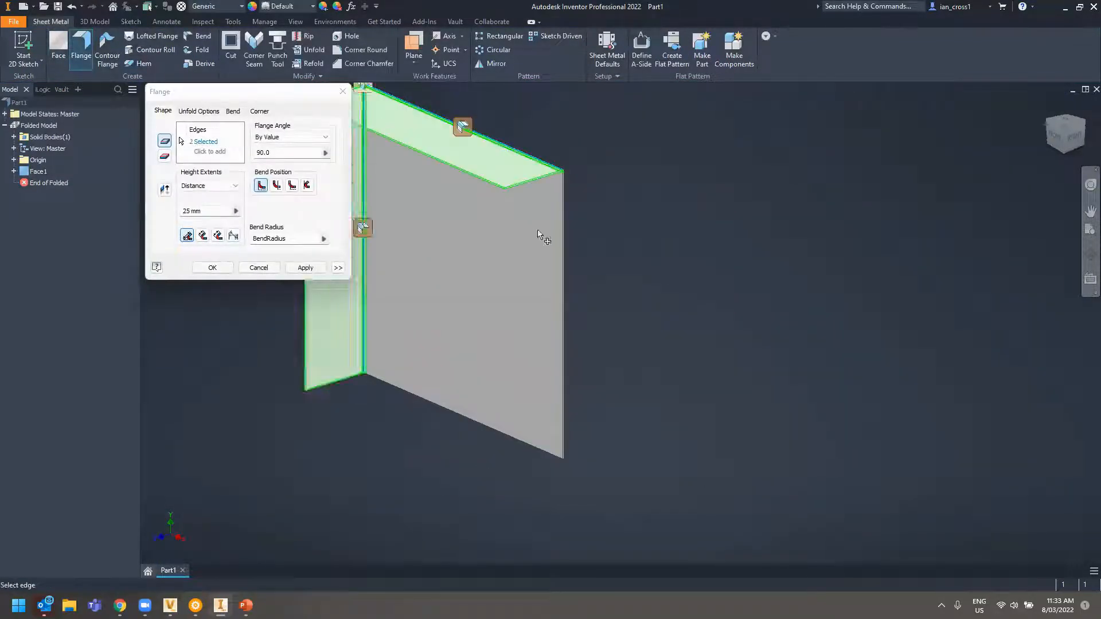
click(562, 248)
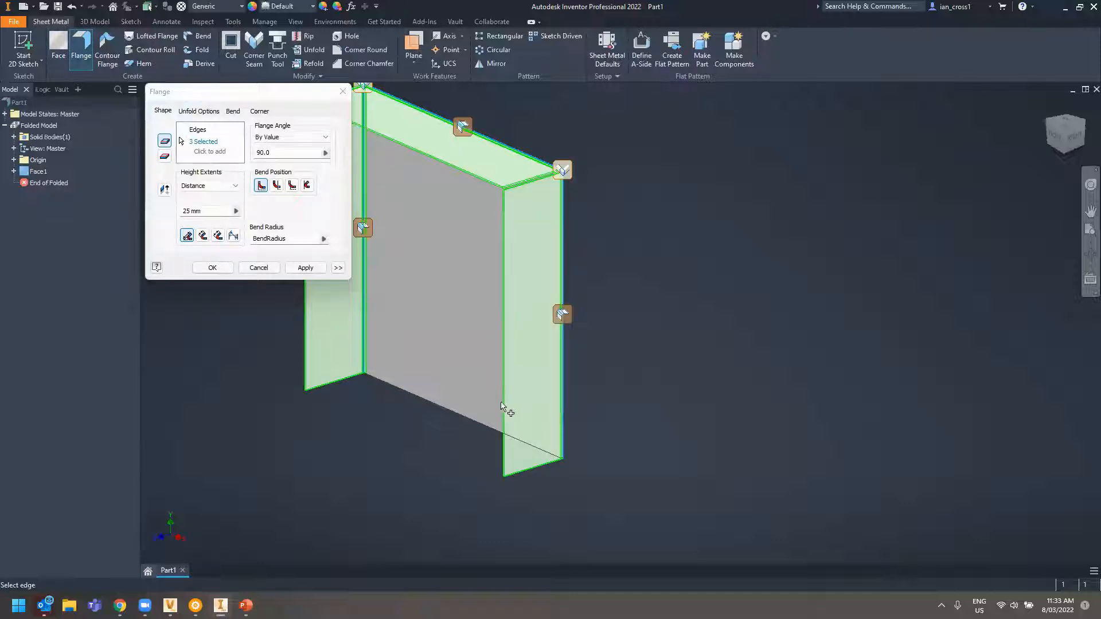
click(439, 408)
click(305, 267)
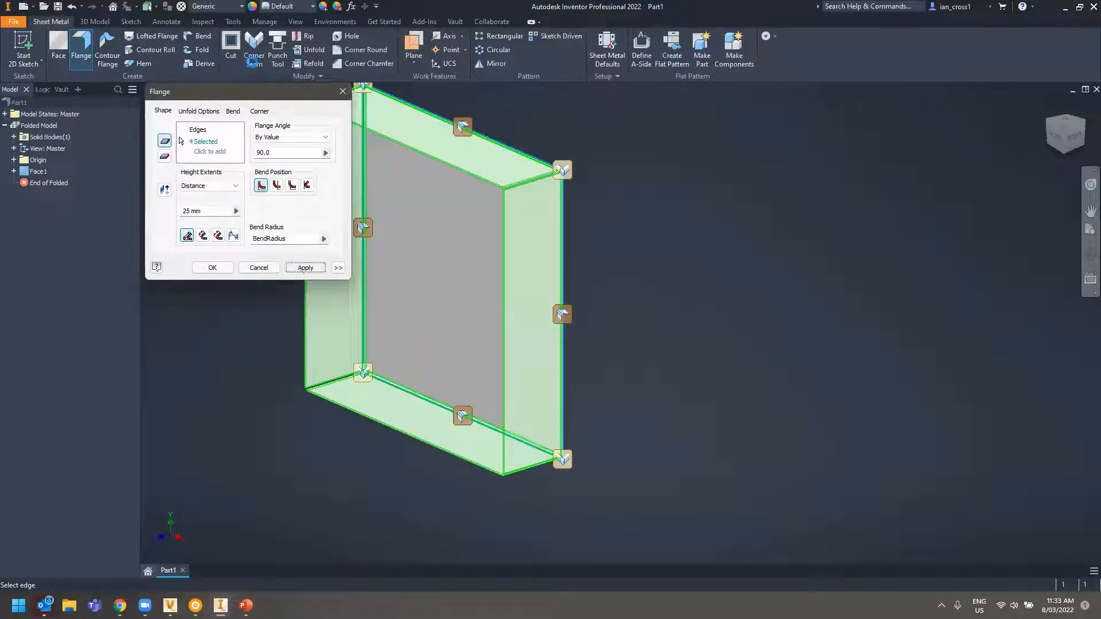
click(259, 271)
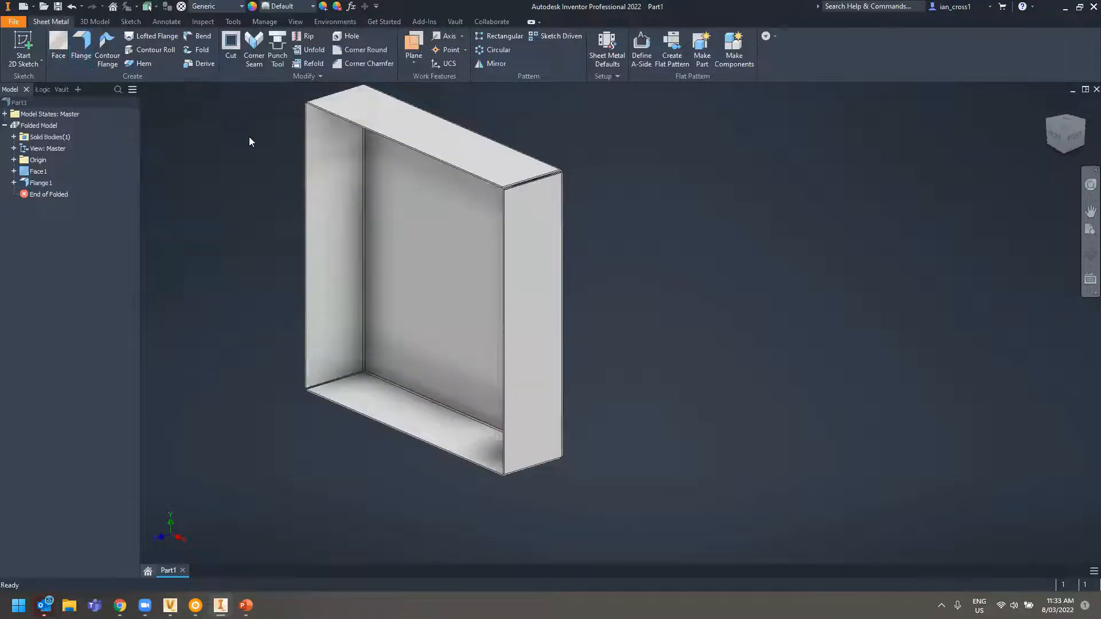
click(240, 7)
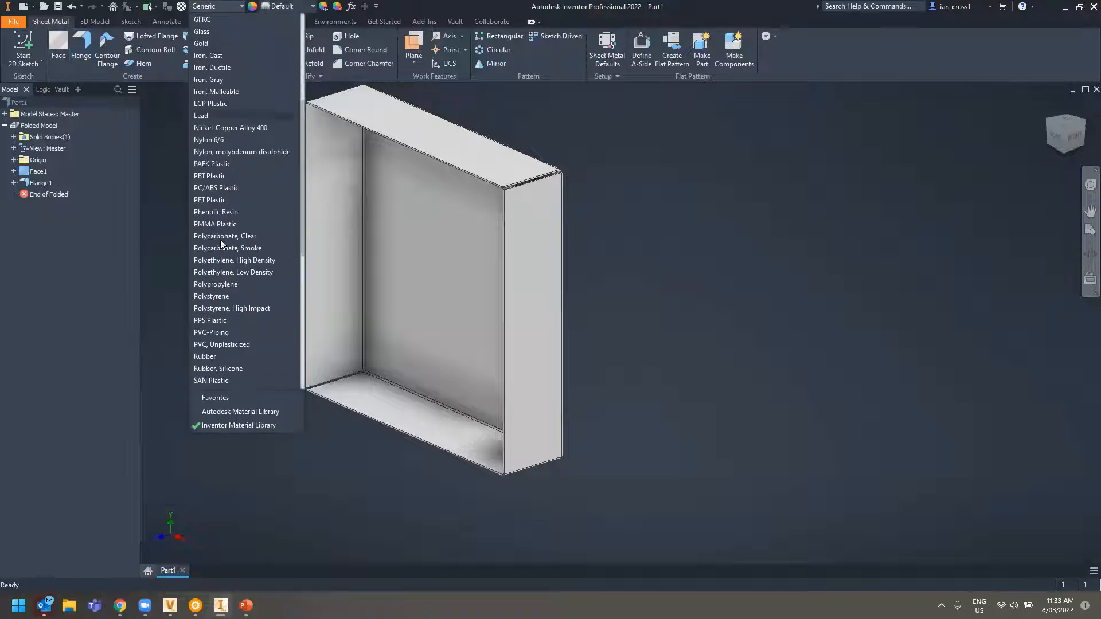
Set the part material to Stainless Steel and tilt the view to look into the box
scroll(254, 335, down, 2)
click(217, 309)
middle_drag(613, 271, 730, 312)
shift+middle_drag(705, 126, 512, 113)
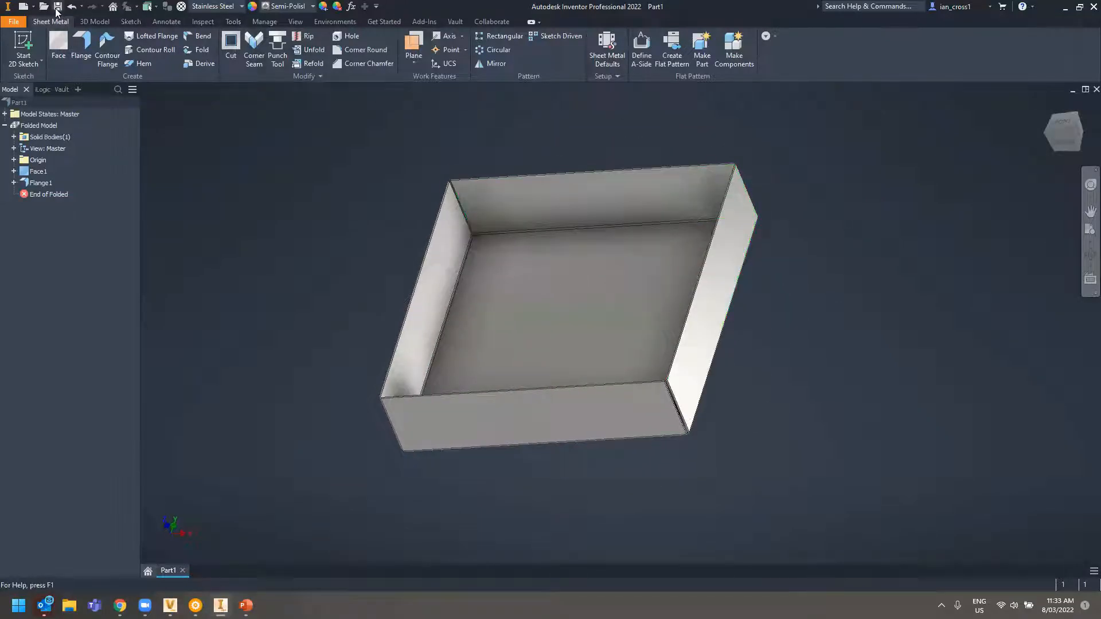
Save the part as CTG-M-000006.ipt using the Cross Technology Sample scheme with discipline M
click(58, 8)
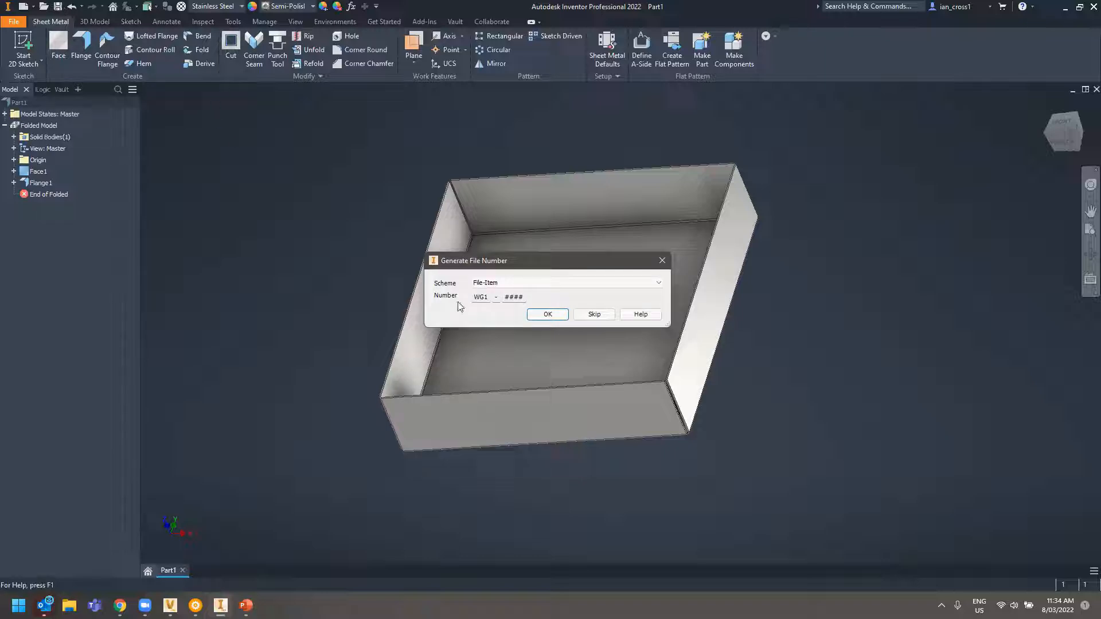
click(559, 283)
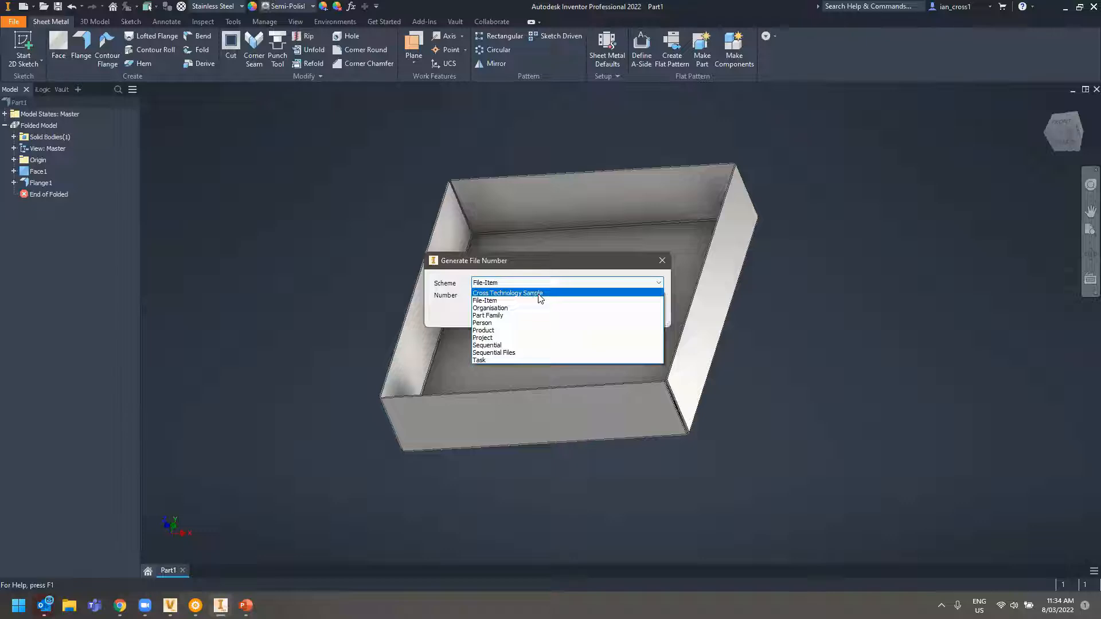
click(537, 294)
click(505, 292)
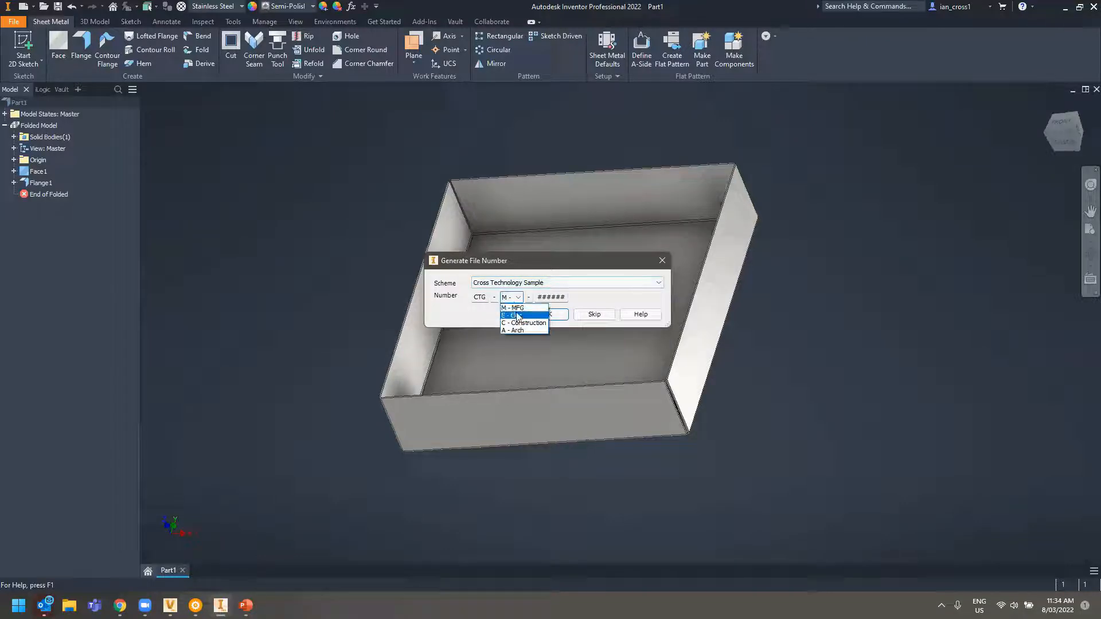
click(516, 309)
click(548, 314)
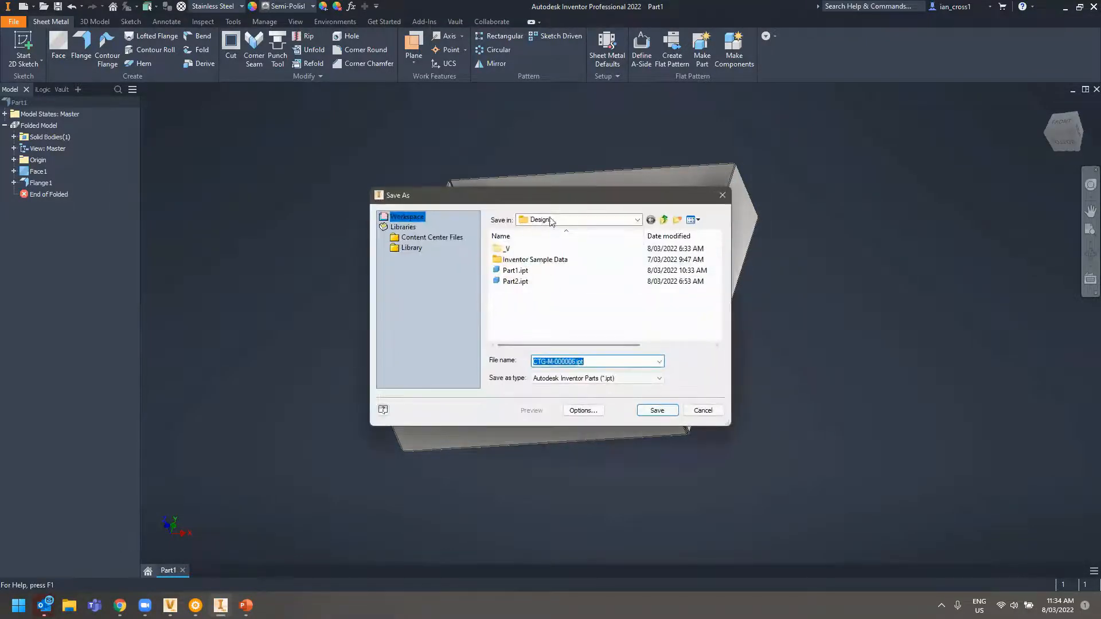
click(656, 411)
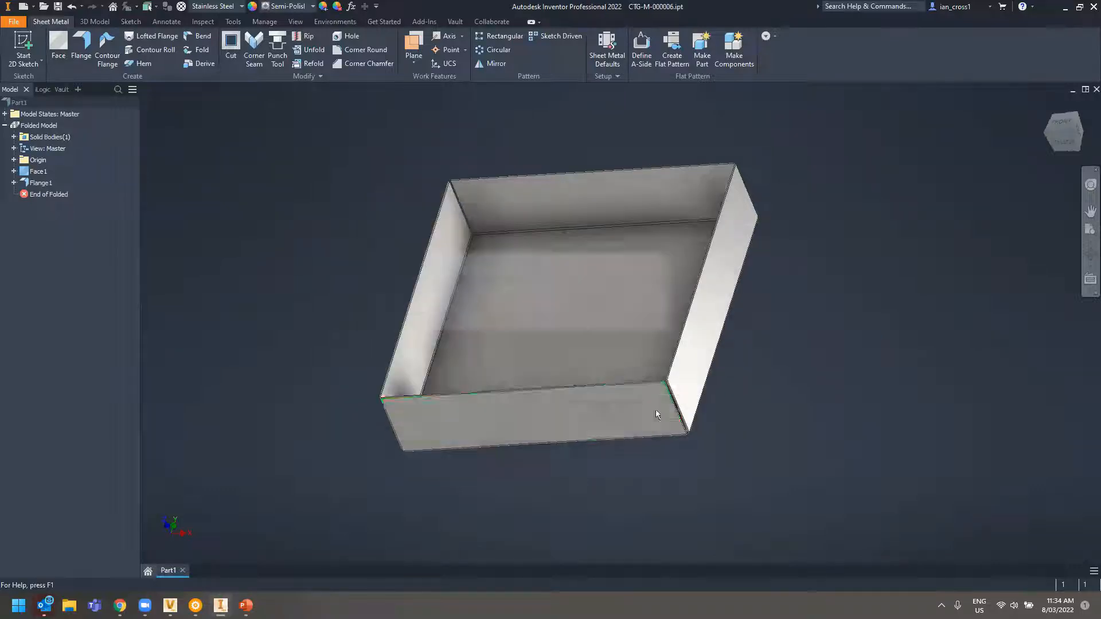
right_click(44, 105)
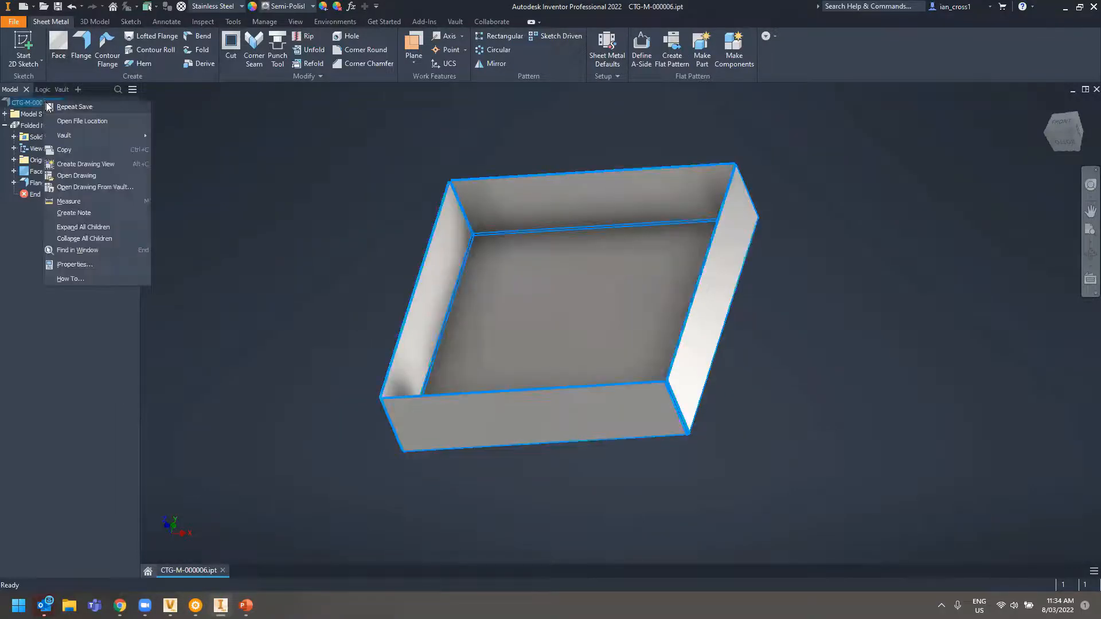
Create a new drawing of the box from Standard.idw, cancelling the folded-model view placement
click(101, 167)
click(570, 207)
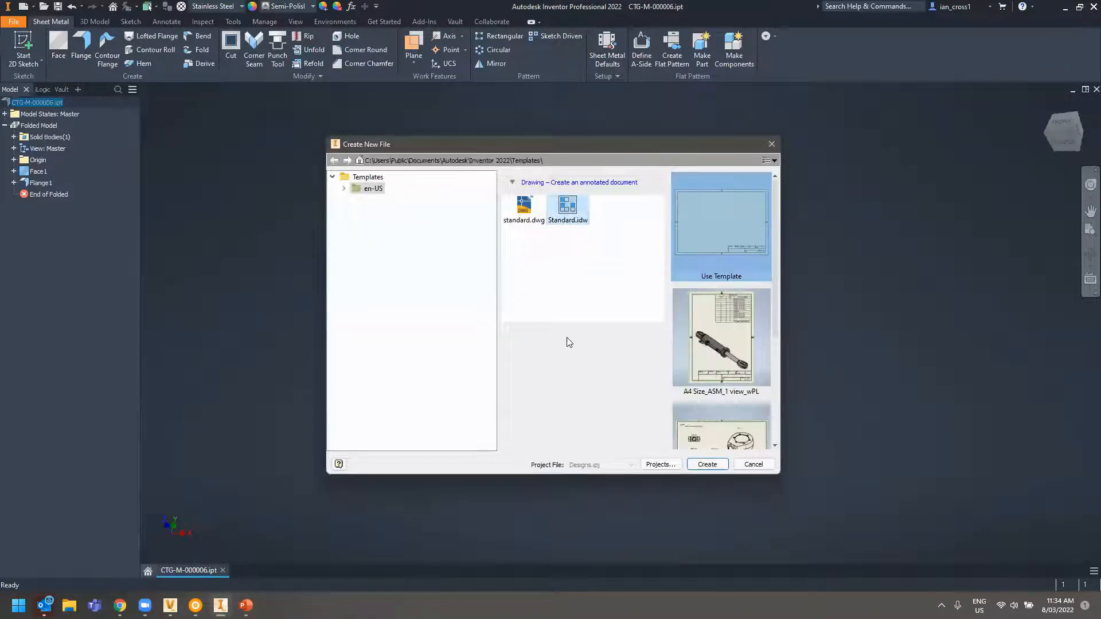
click(706, 465)
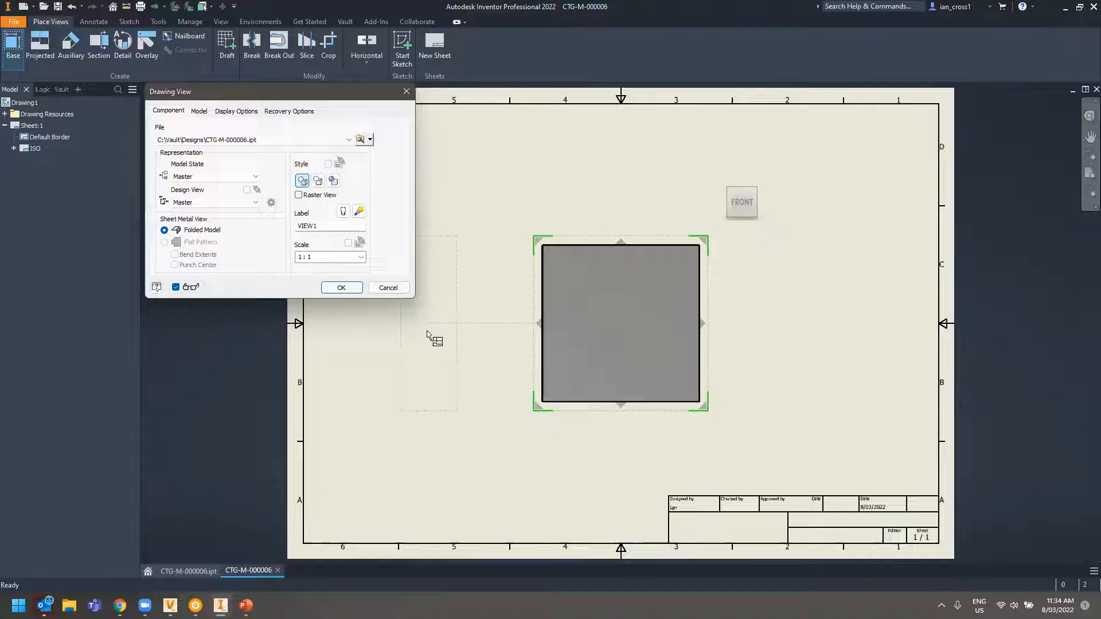
click(388, 287)
Create the box's flat pattern and save the part
click(181, 570)
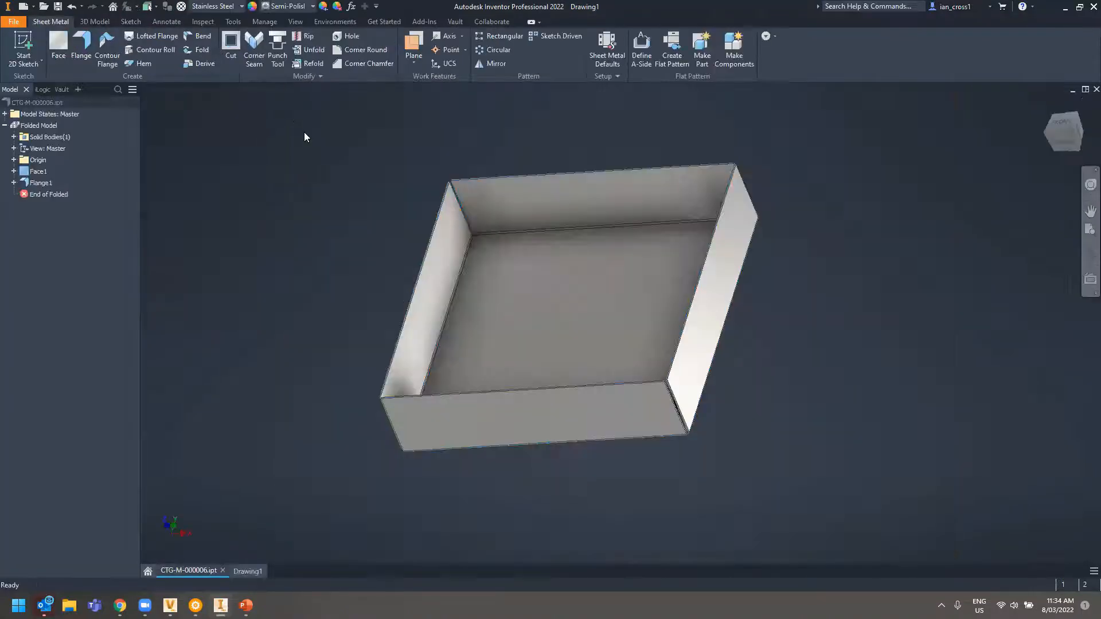
click(672, 49)
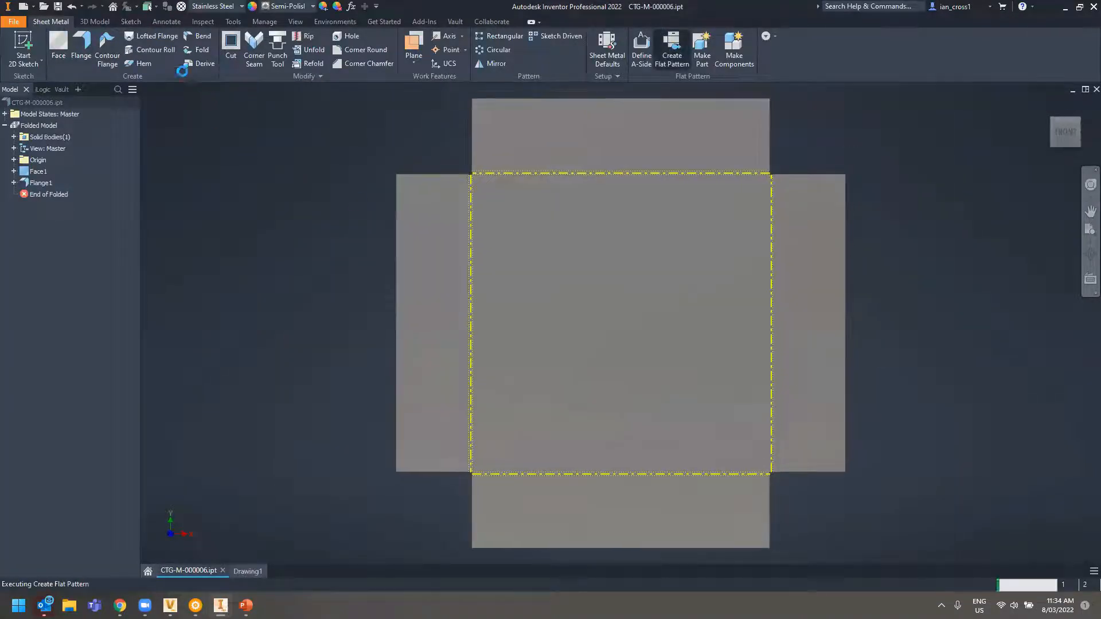
click(58, 8)
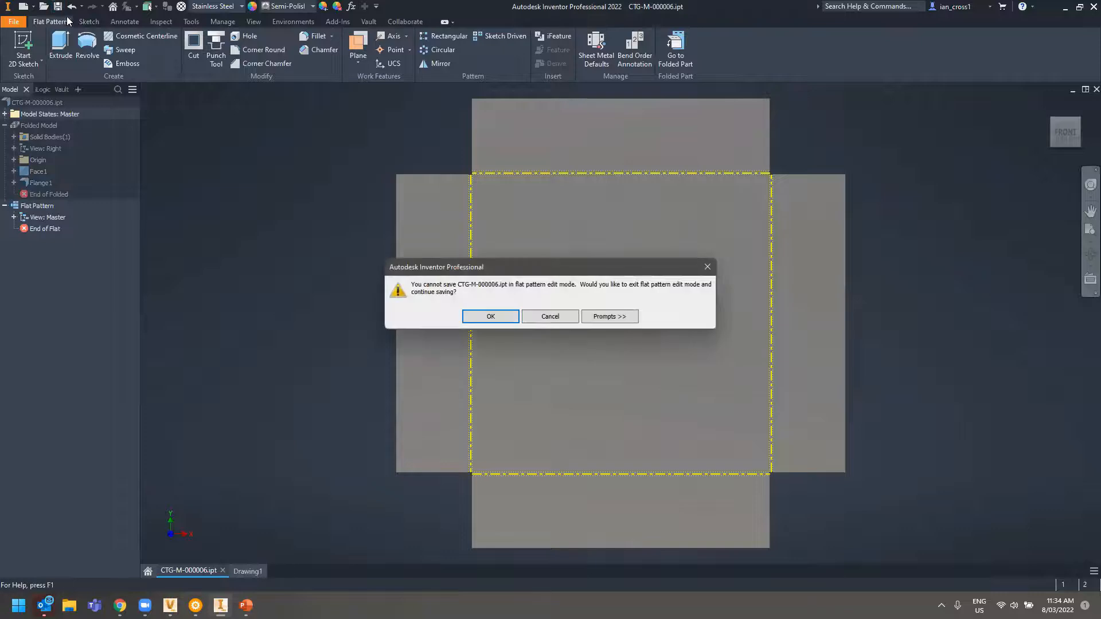
click(477, 321)
Place a Flat Pattern base view at scale 1 : 1 on the drawing sheet
click(247, 571)
click(13, 46)
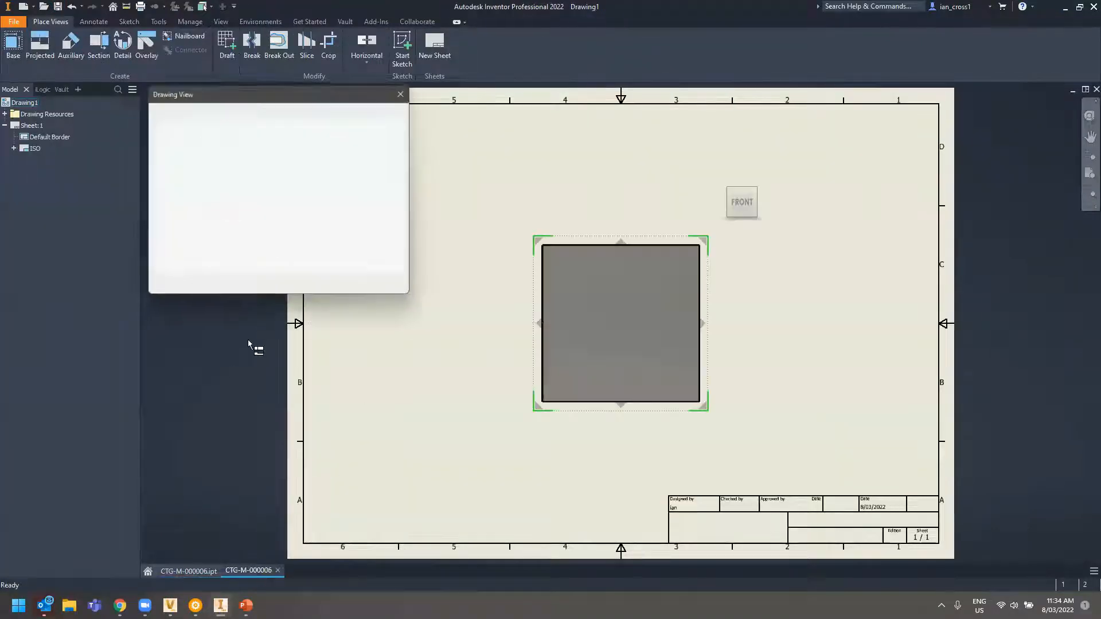
click(165, 241)
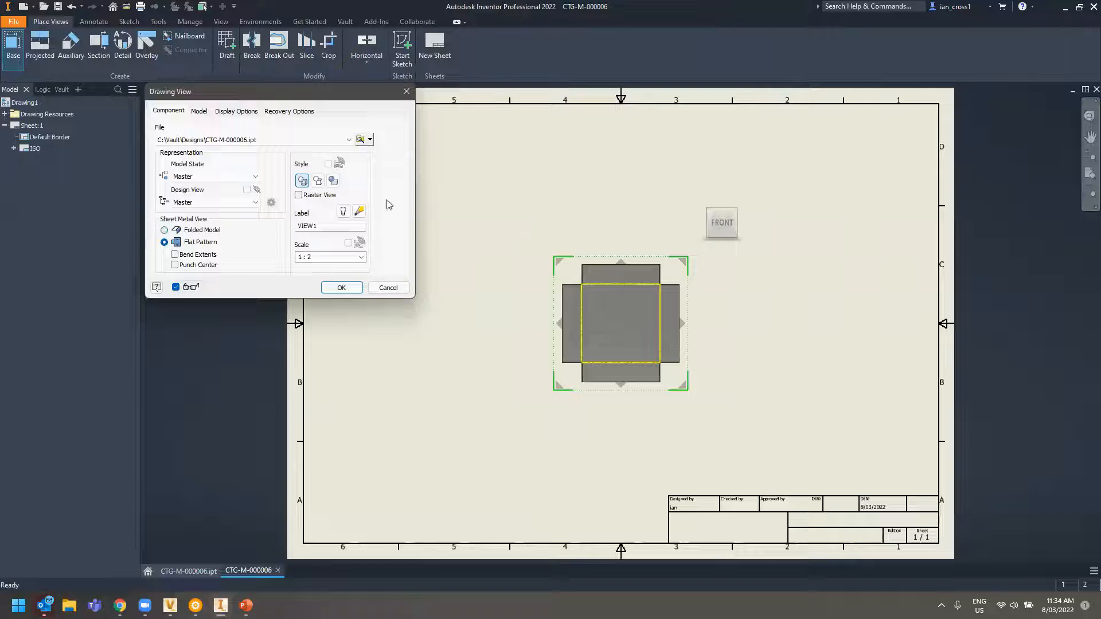
click(314, 257)
click(320, 259)
key(BackSpace)
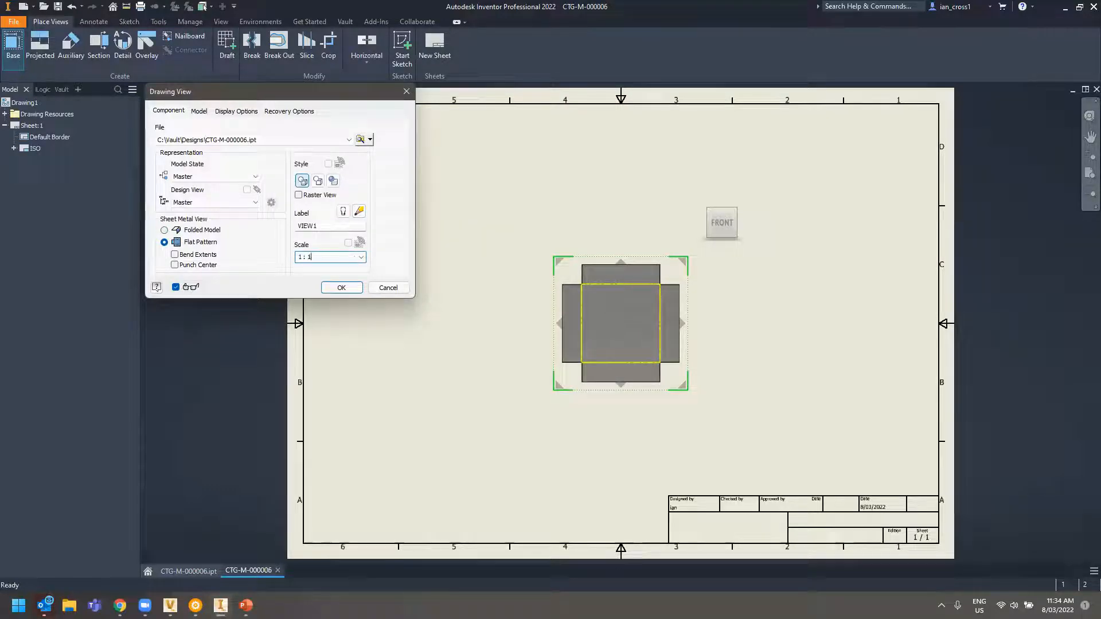
click(341, 287)
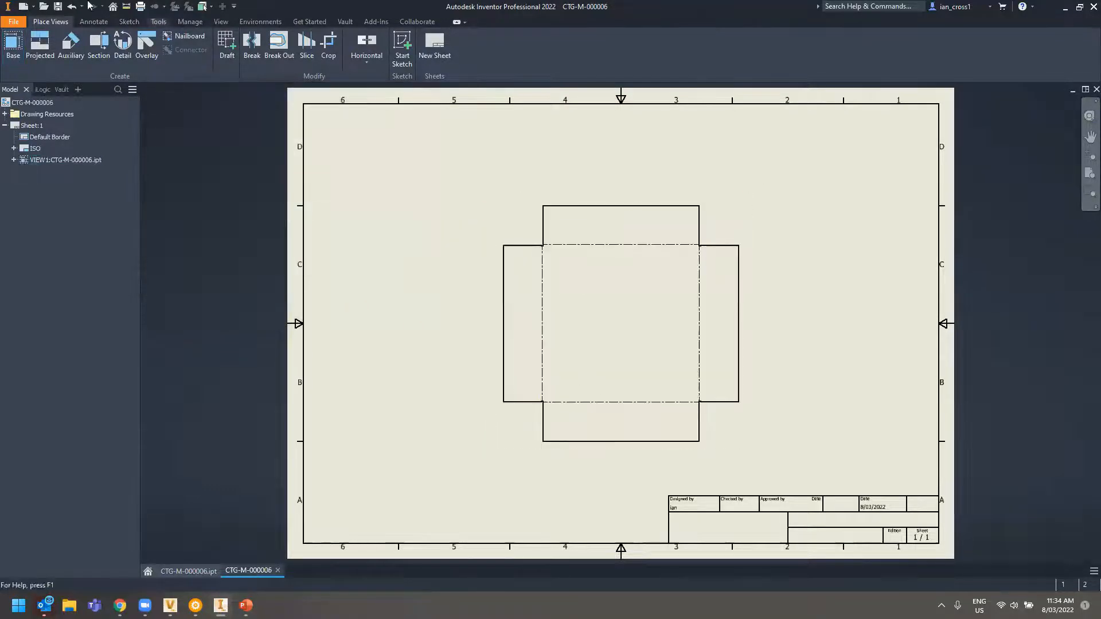
Save the drawing as CTG-M-000006.idw and check it and its part in with comment 'Initial Check in'
click(57, 7)
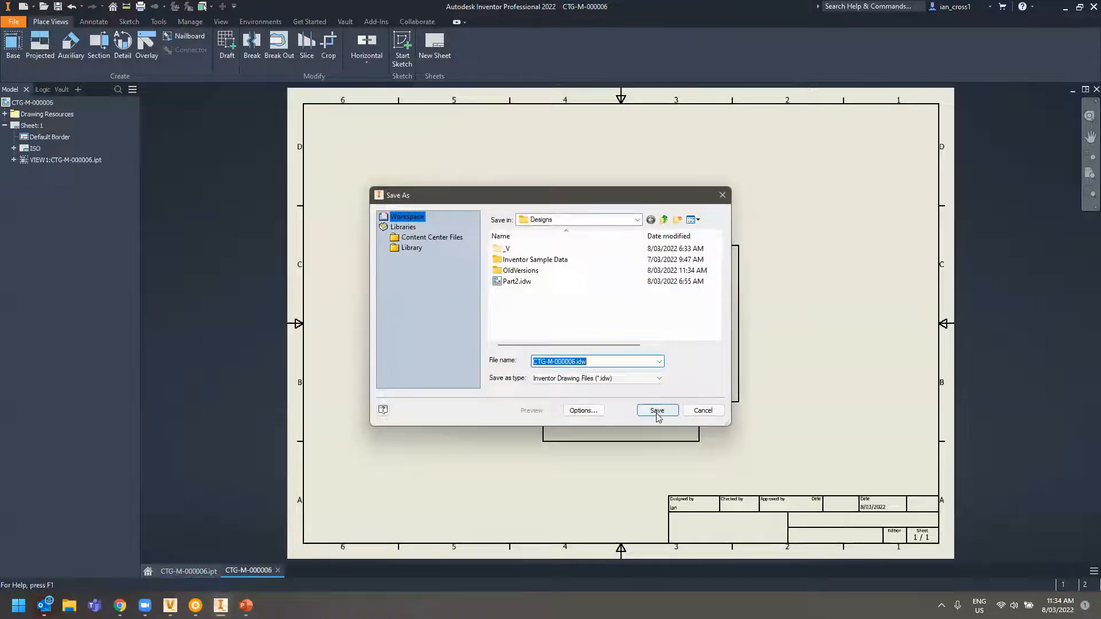
click(657, 411)
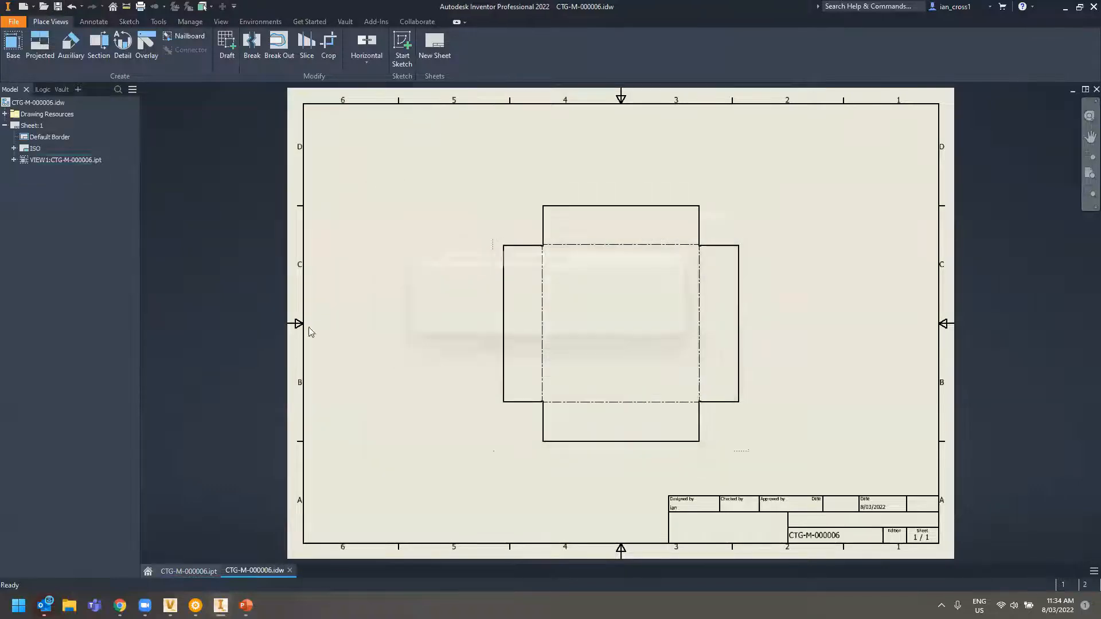
click(50, 90)
right_click(57, 125)
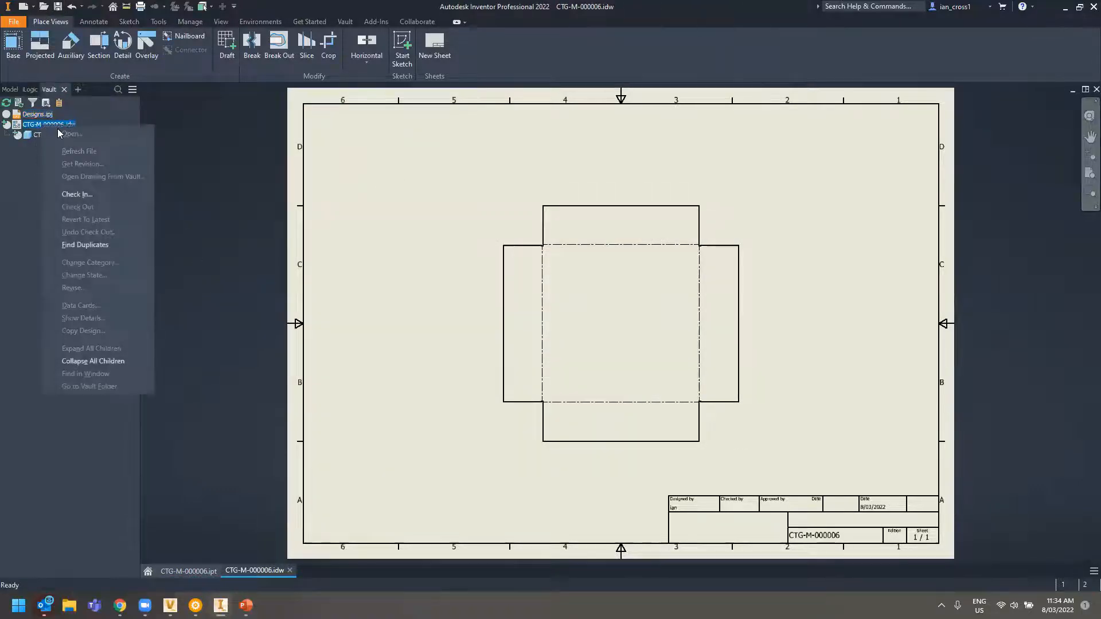
click(86, 195)
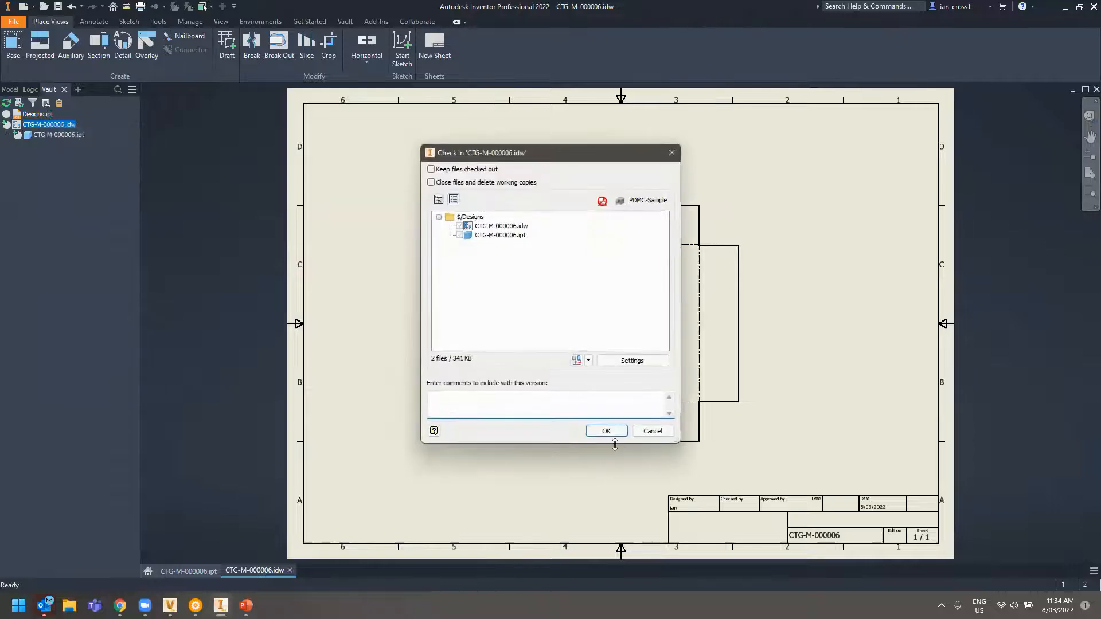
text(Initi)
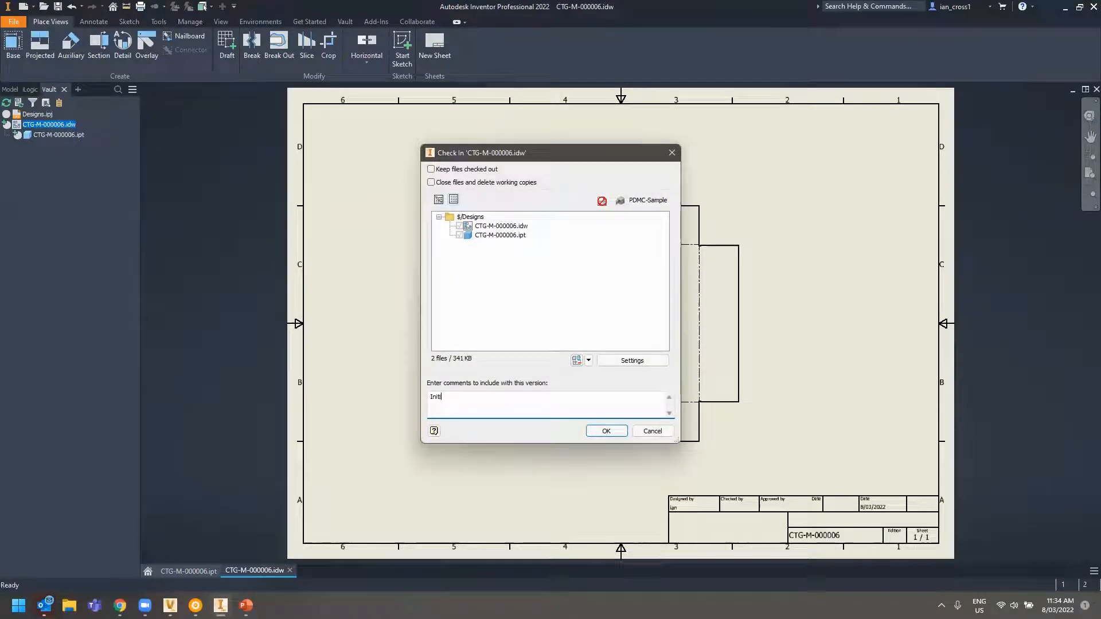
text(al Check in)
click(607, 431)
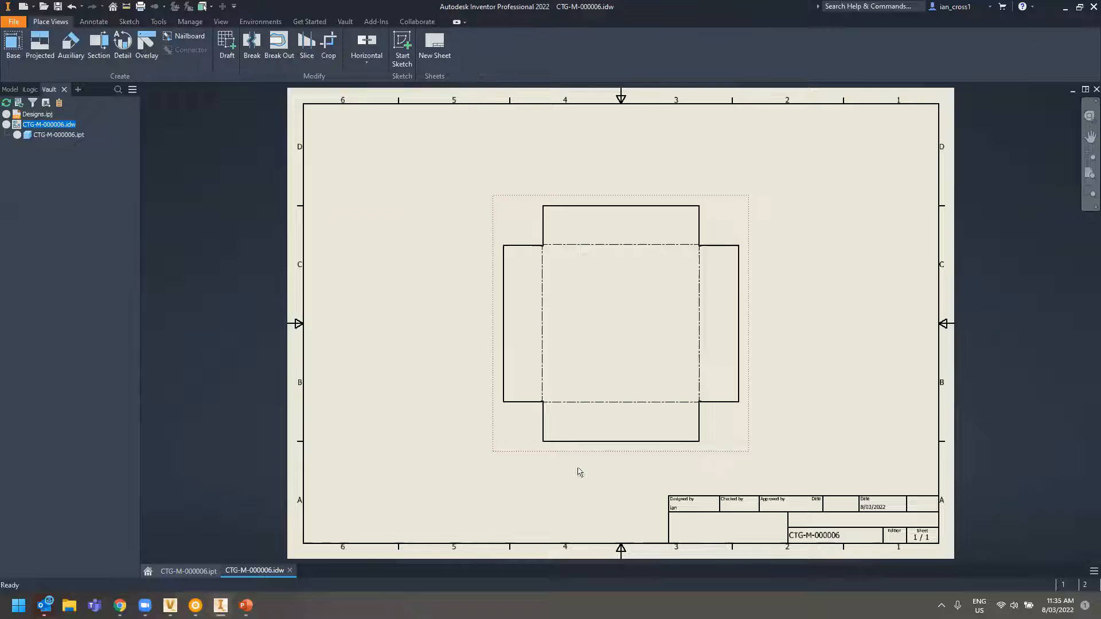
Bring up Vault, open the Designs folder and select CTG-M-000006.idw to view its properties
mouse_move(170, 606)
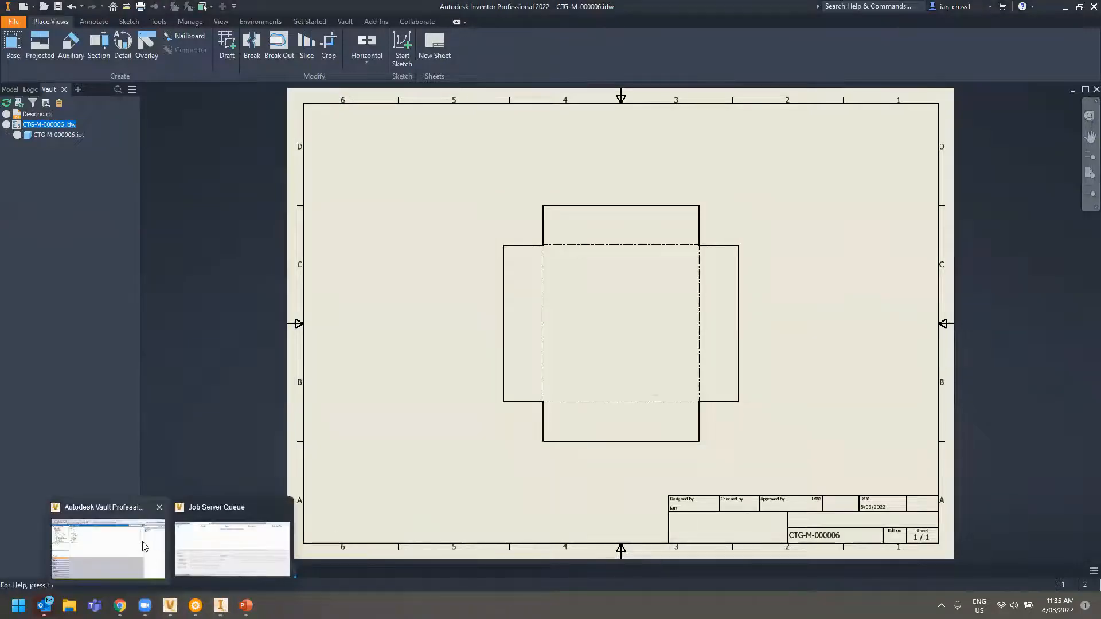
click(143, 540)
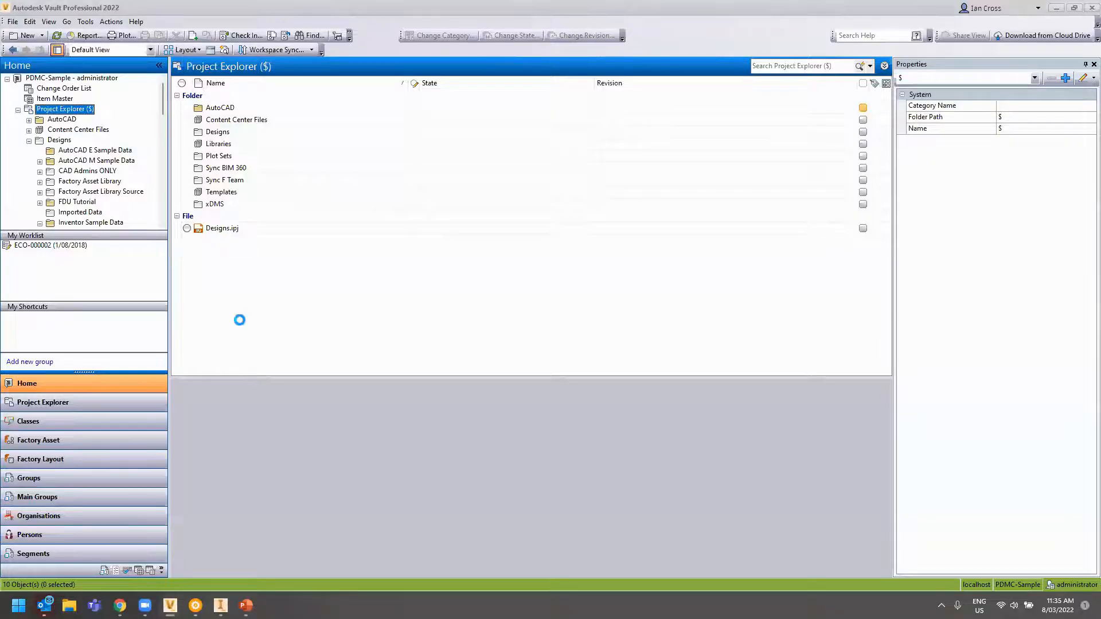
click(61, 140)
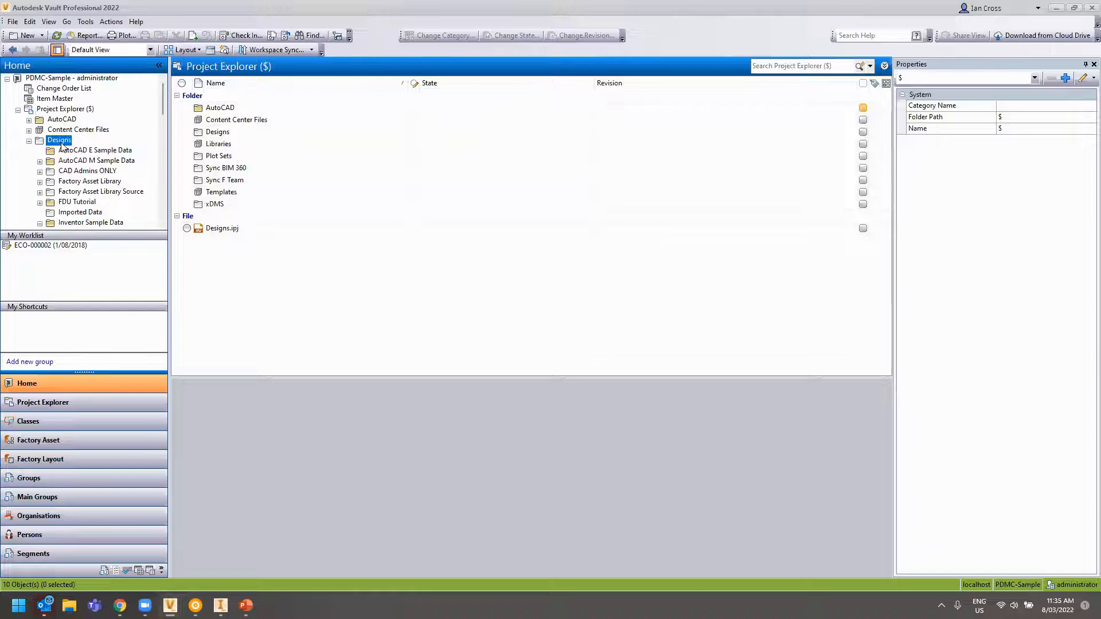
scroll(357, 336, down, 2)
click(240, 348)
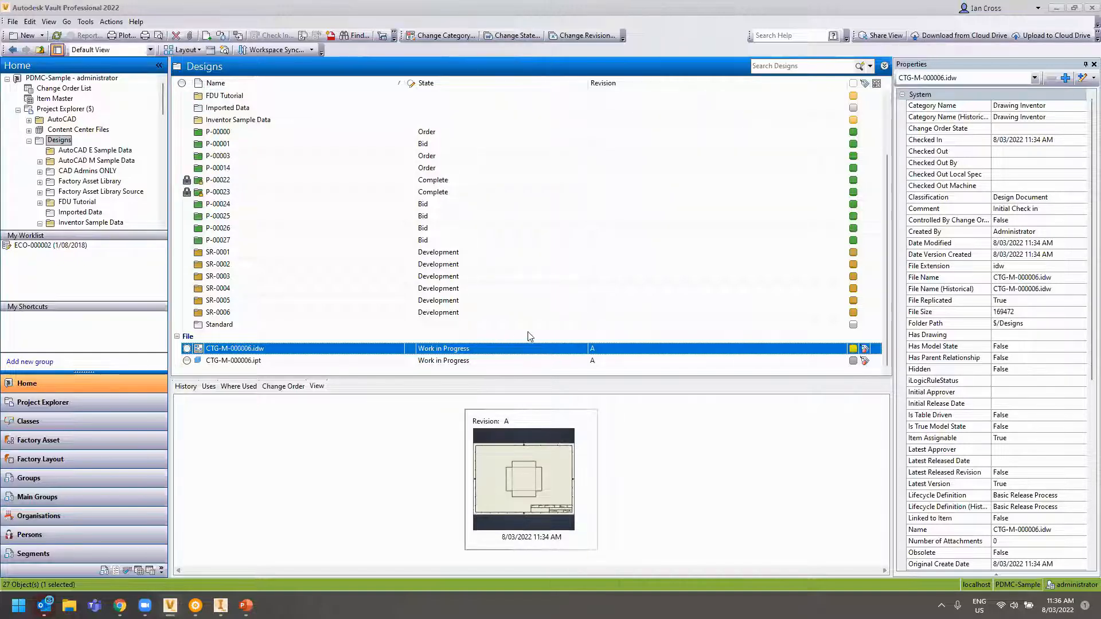
Open the category Assignment Rules in Vault Settings Behaviors and switch to File Rules
click(85, 21)
click(273, 118)
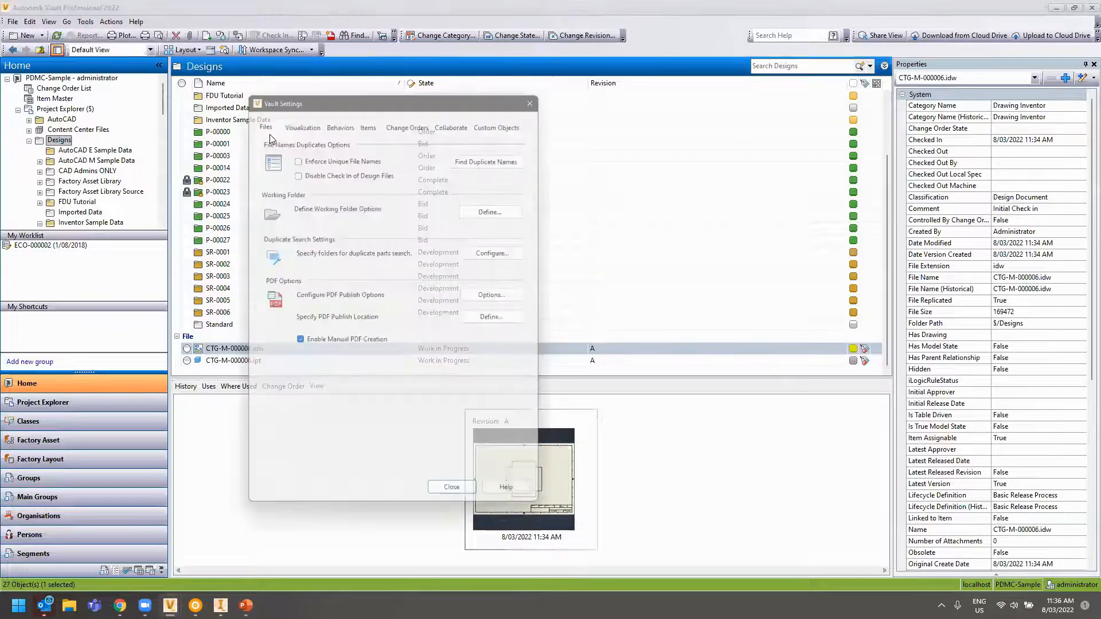
click(339, 116)
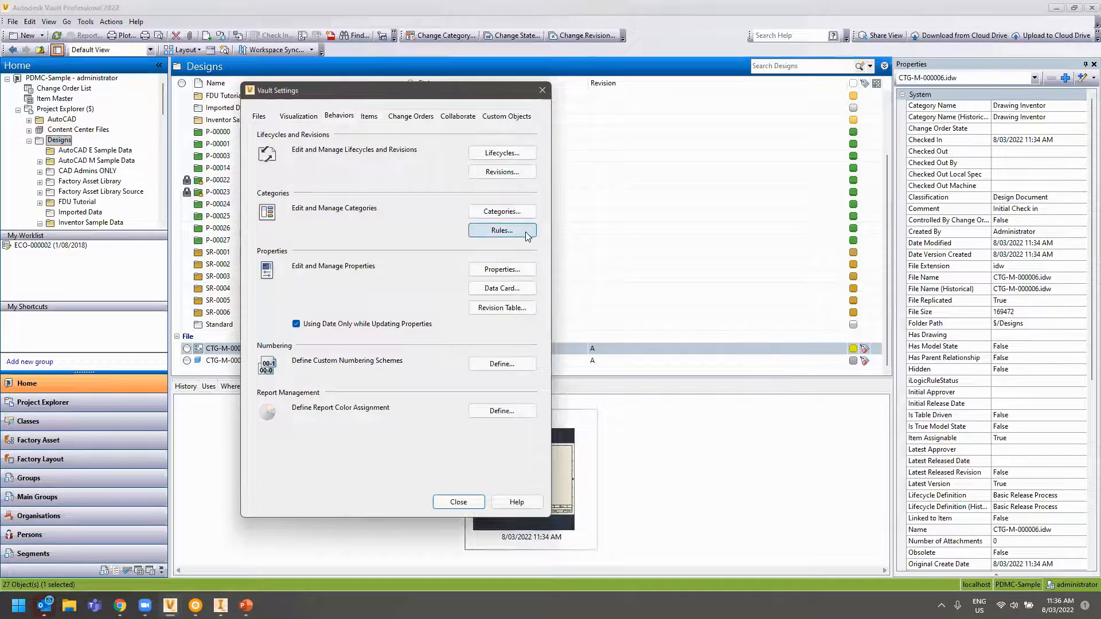
click(504, 230)
click(500, 197)
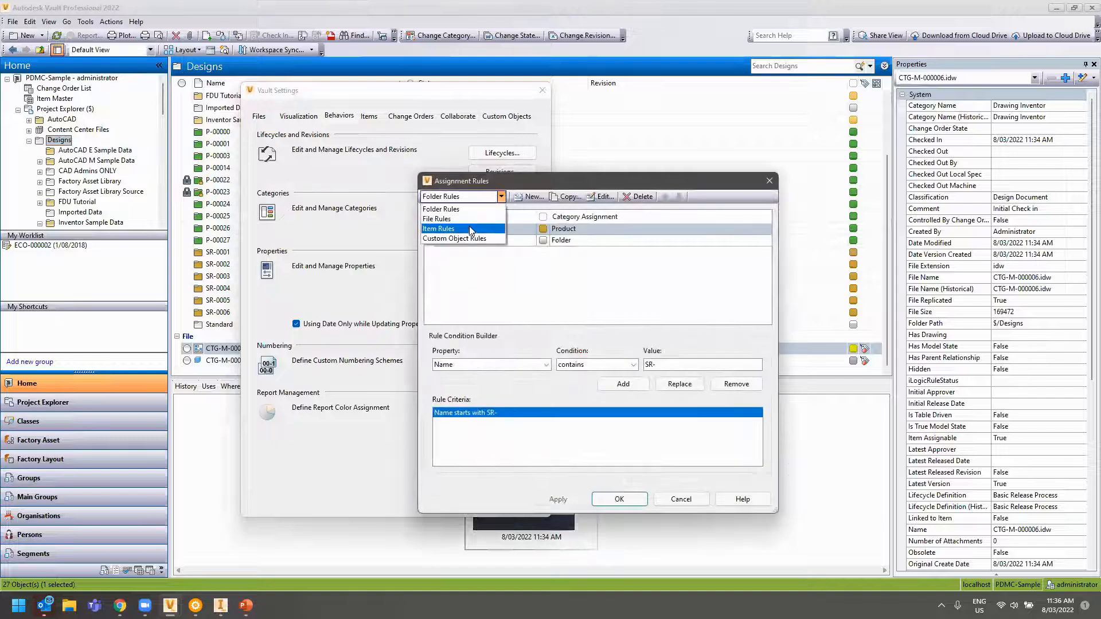
click(459, 226)
Inspect the Inventor Drawing DWG, IDW and Inventor Sheet Metal rules' criteria, then cancel
scroll(489, 257, down, 5)
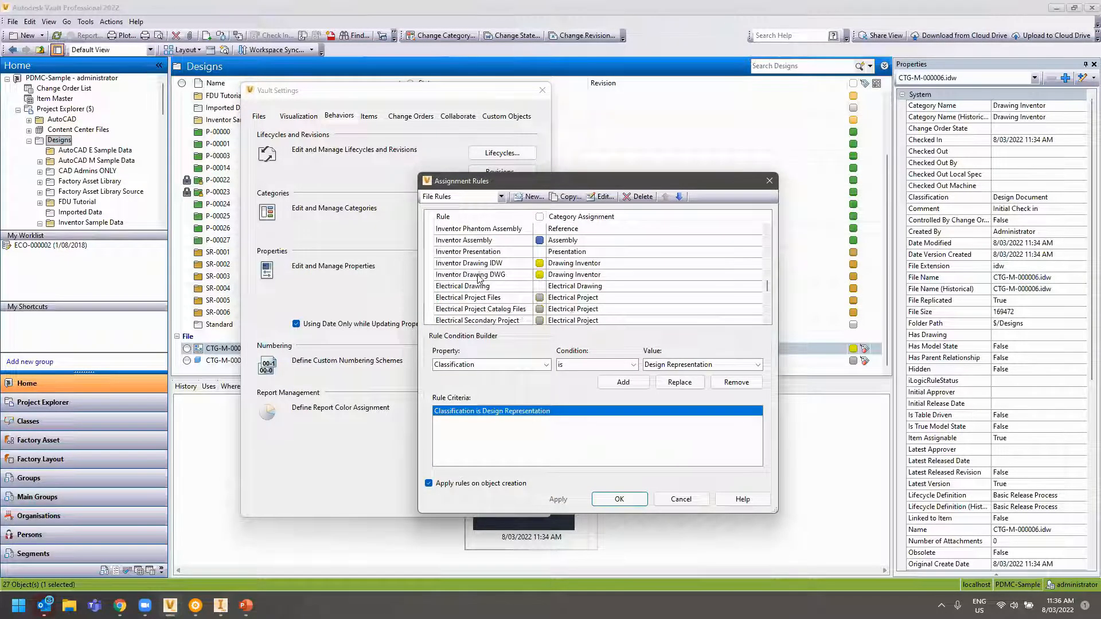
click(477, 274)
click(477, 265)
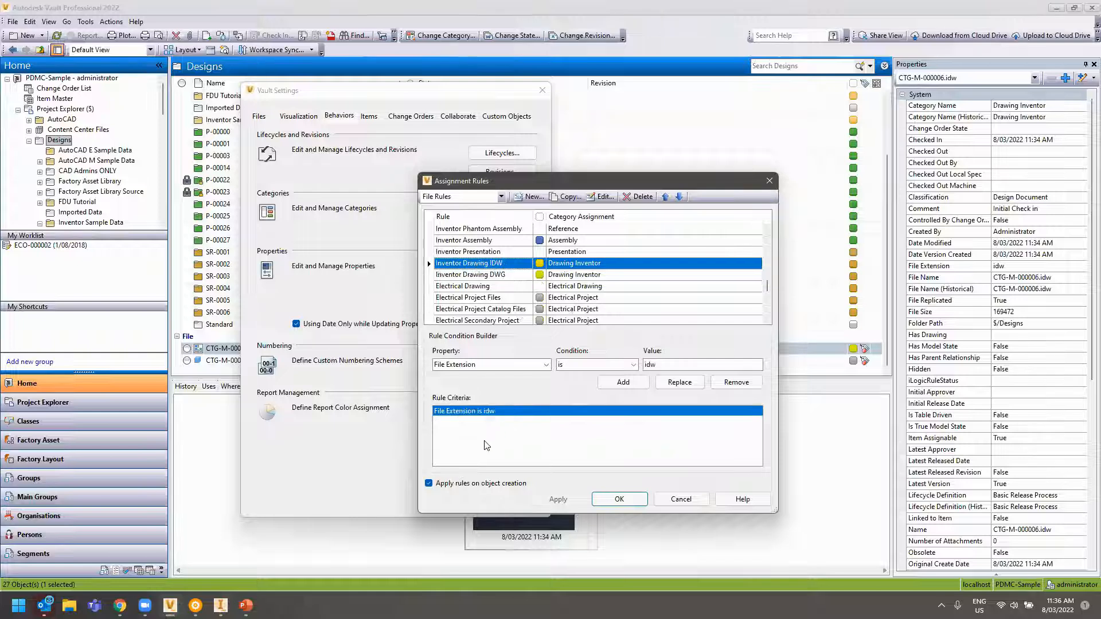
scroll(536, 298, down, 2)
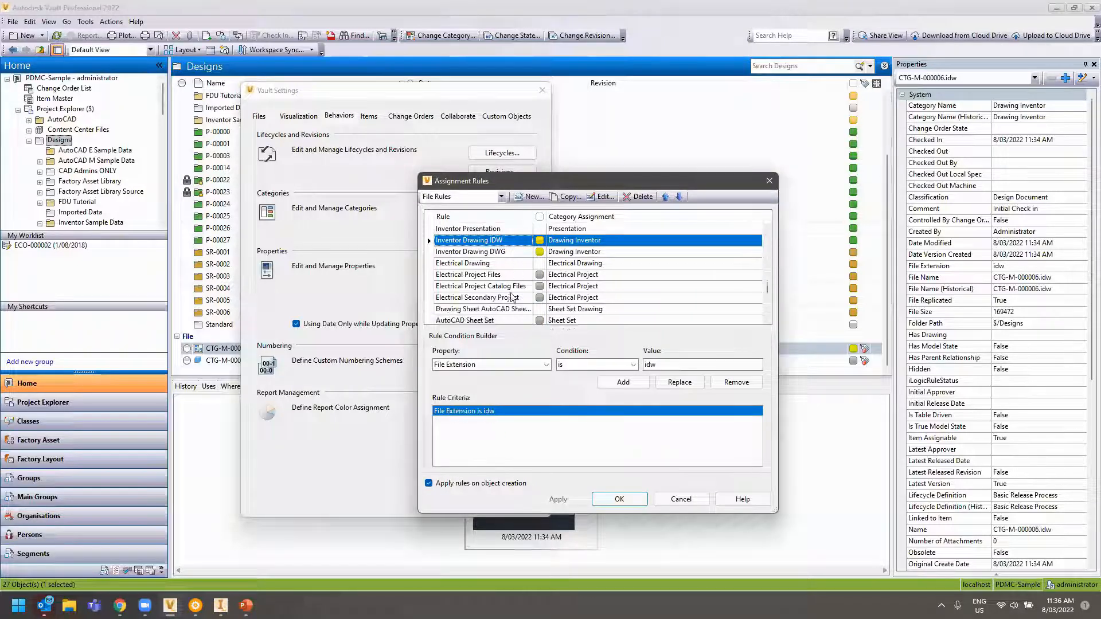
scroll(473, 283, down, 1)
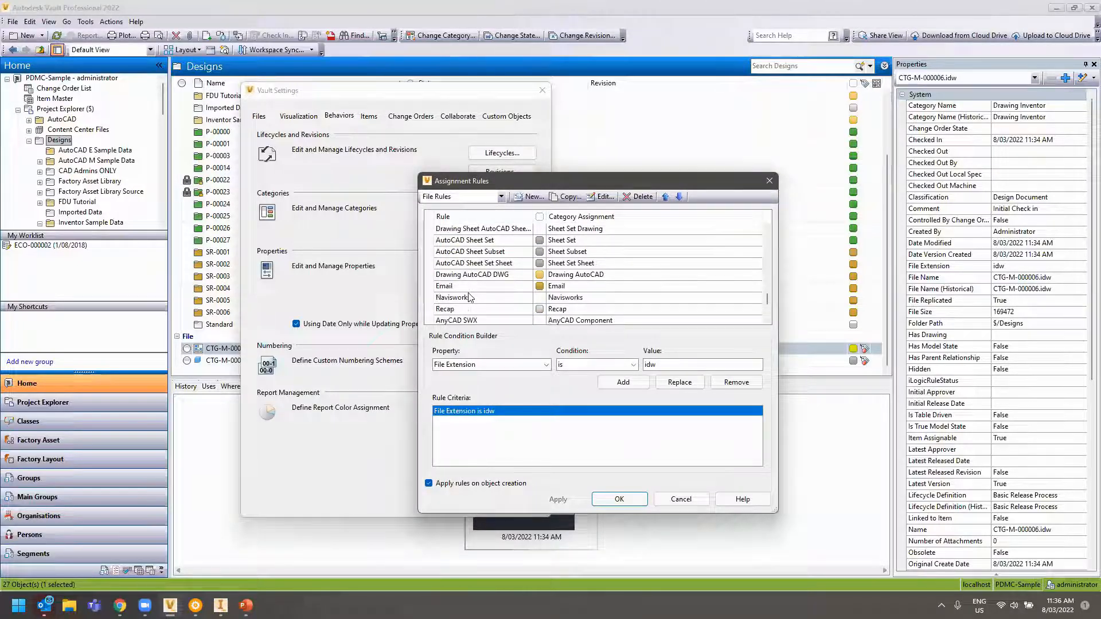
scroll(467, 308, up, 4)
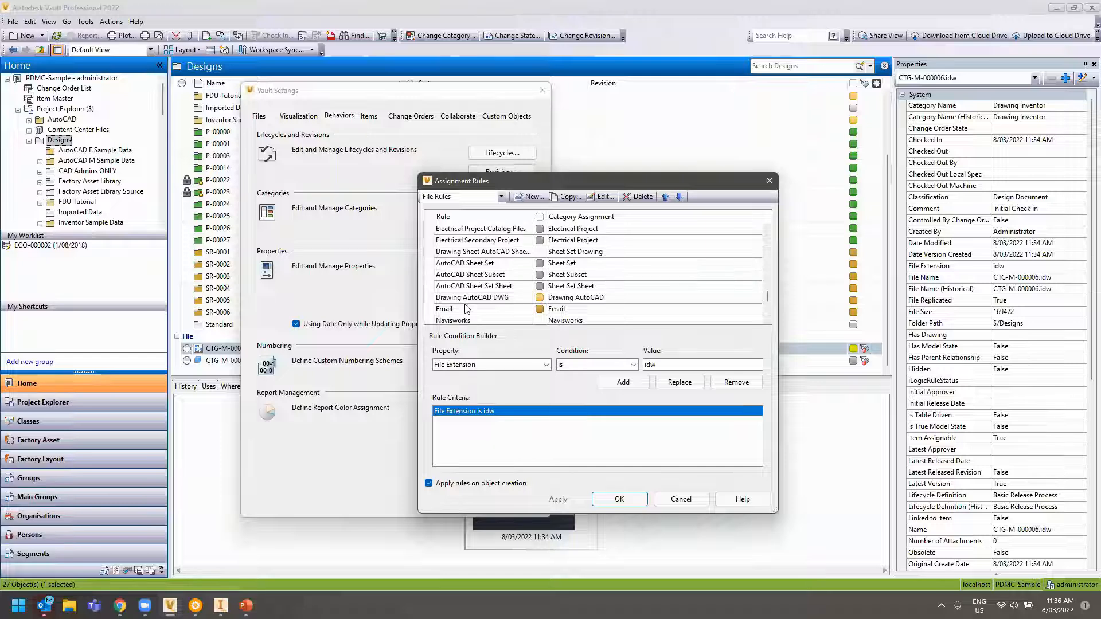
scroll(466, 308, up, 2)
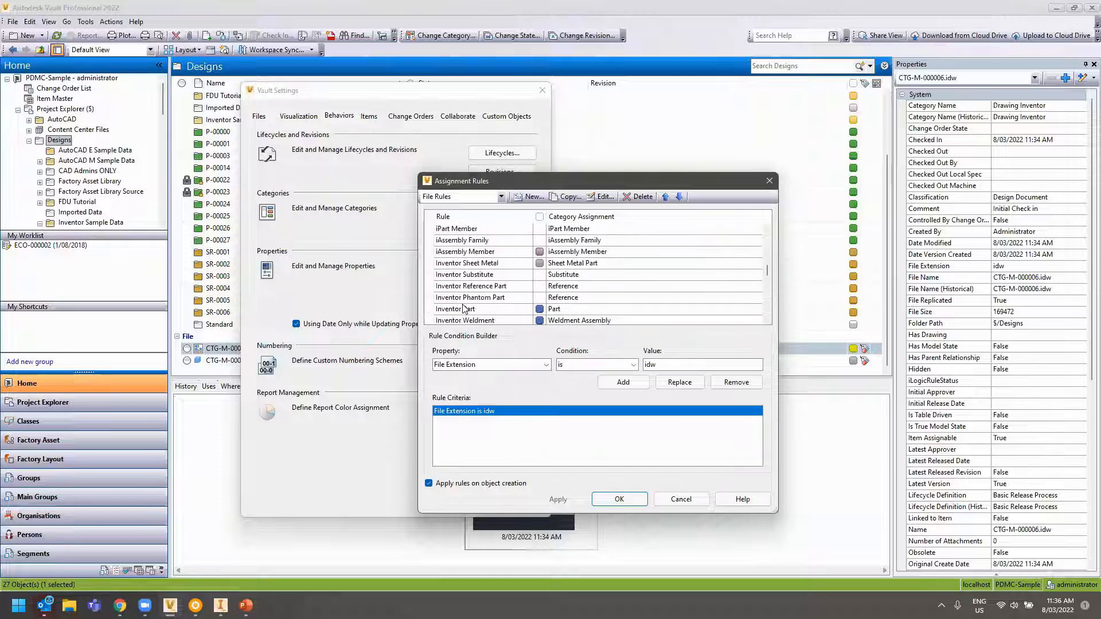
click(476, 263)
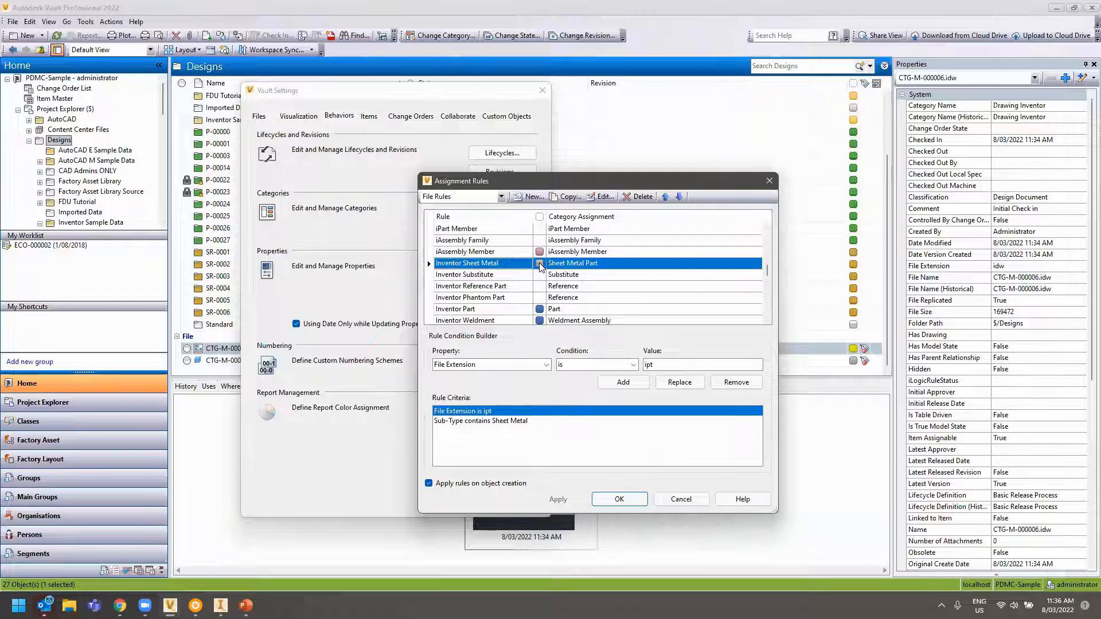
click(680, 499)
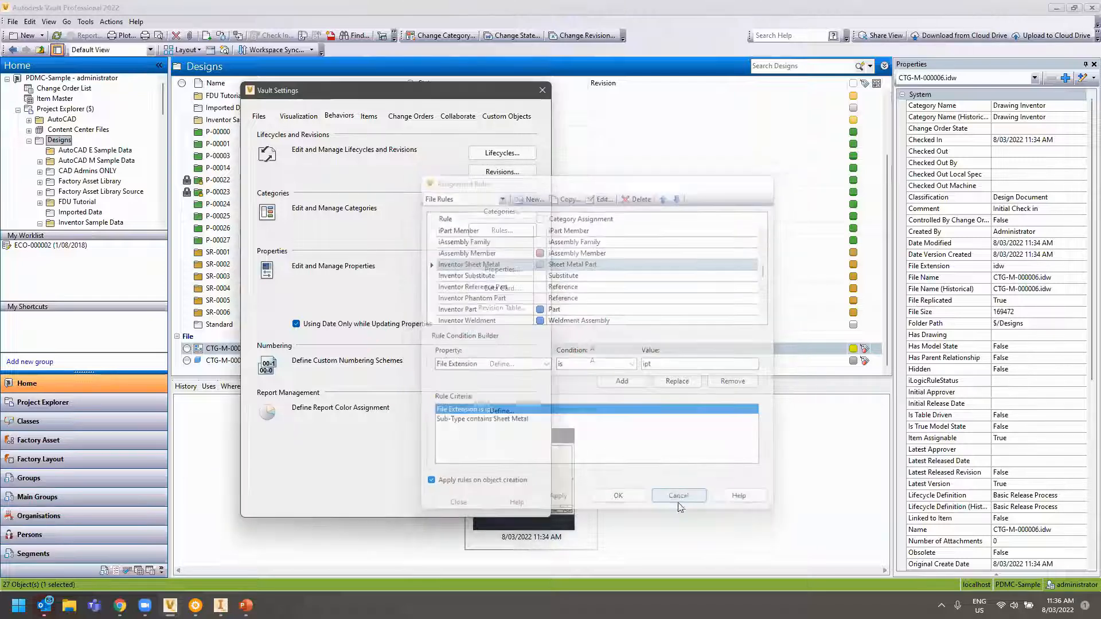
Open Categories and check the Sheet Metal Part category's Basic Release Process lifecycle
click(502, 211)
scroll(480, 298, down, 5)
click(488, 267)
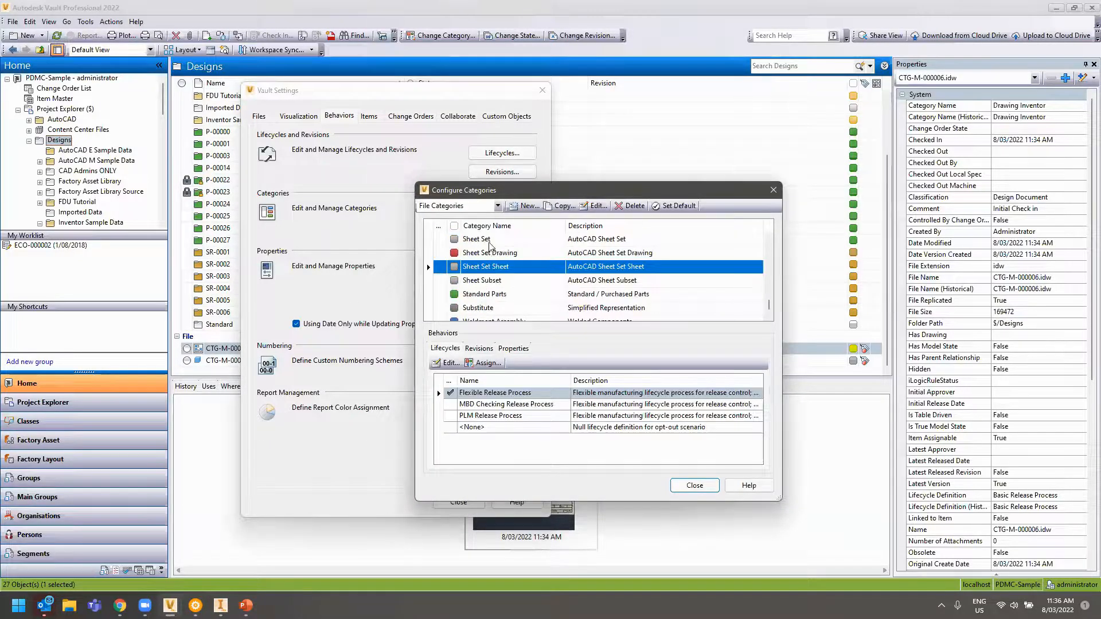
scroll(489, 259, up, 1)
click(487, 267)
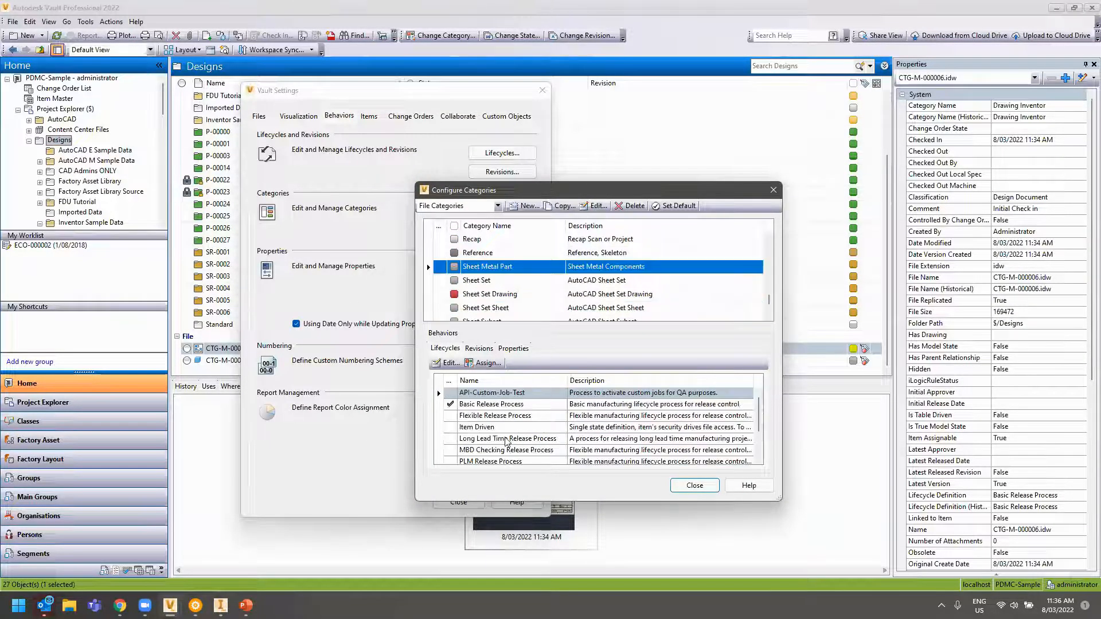
click(472, 404)
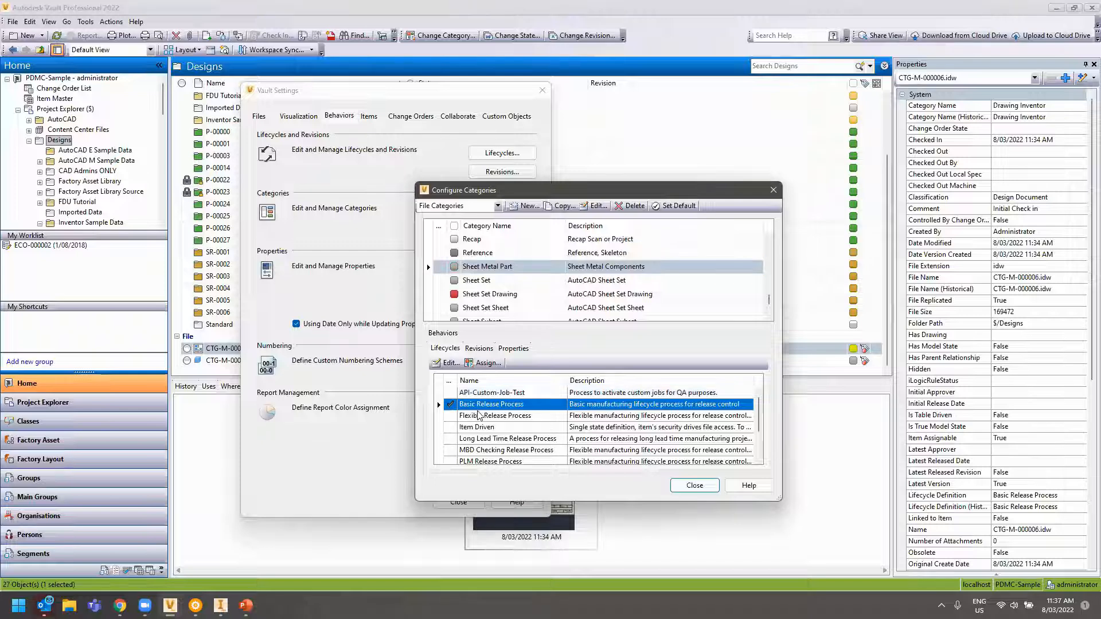
Check its Standard Alphabetic Format revision scheme and assigned properties, then close Categories
click(480, 349)
click(471, 405)
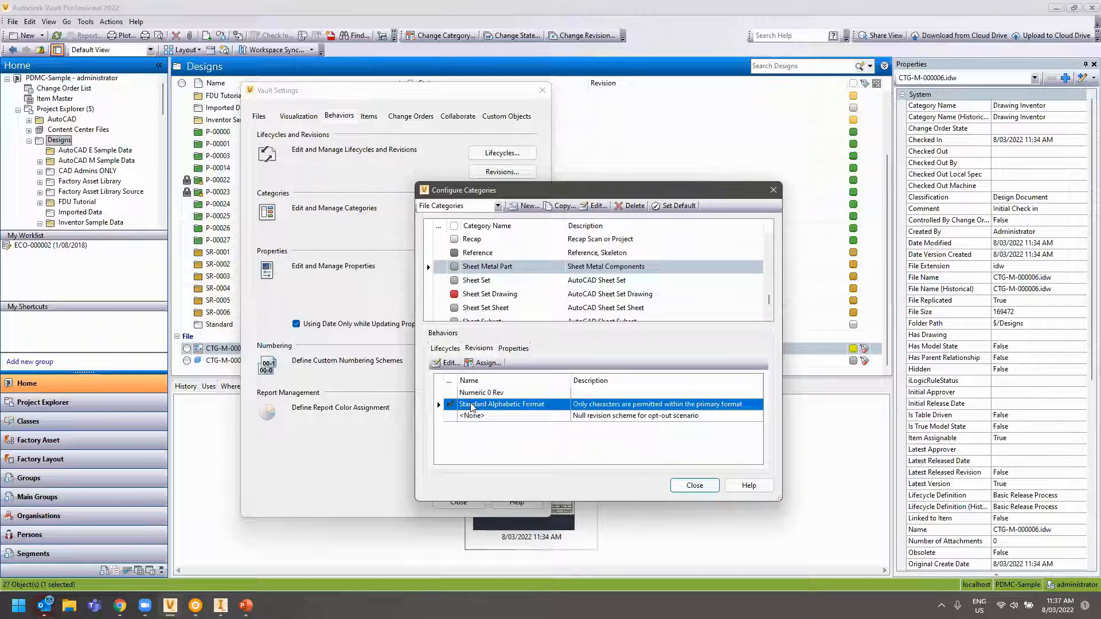
click(519, 349)
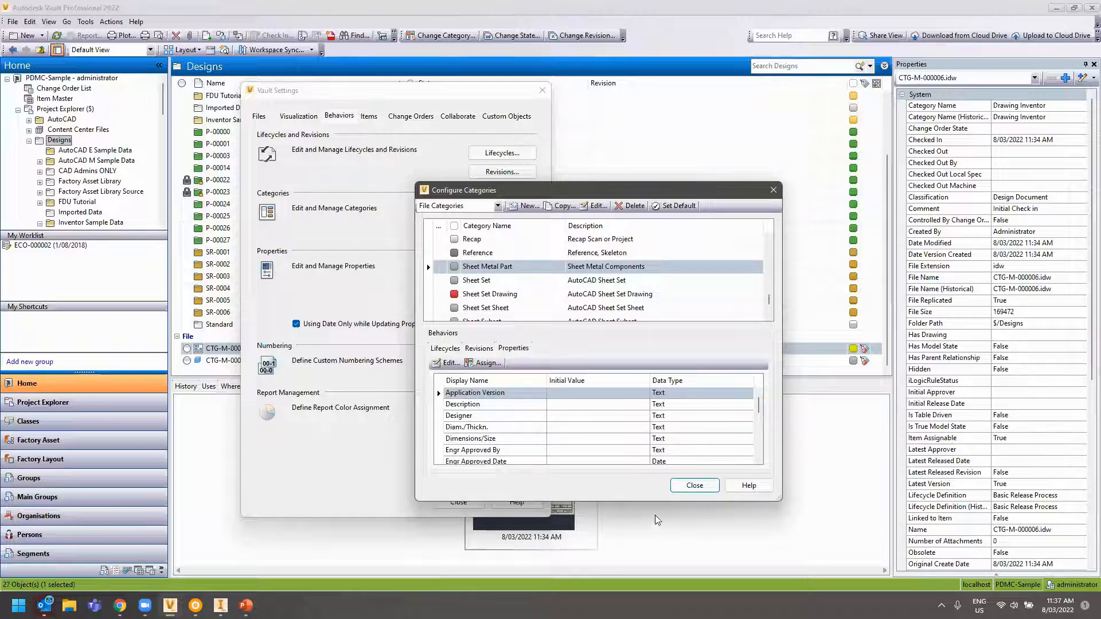
click(695, 485)
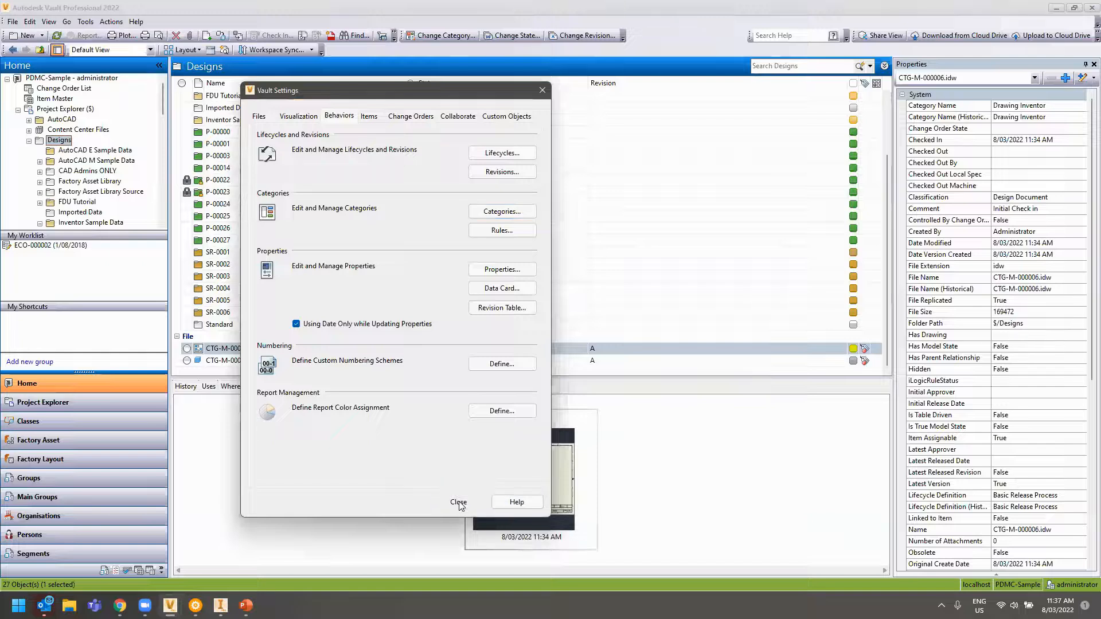
Close Vault Settings to return to the Designs folder with the two CTG-M-000006 files
click(459, 502)
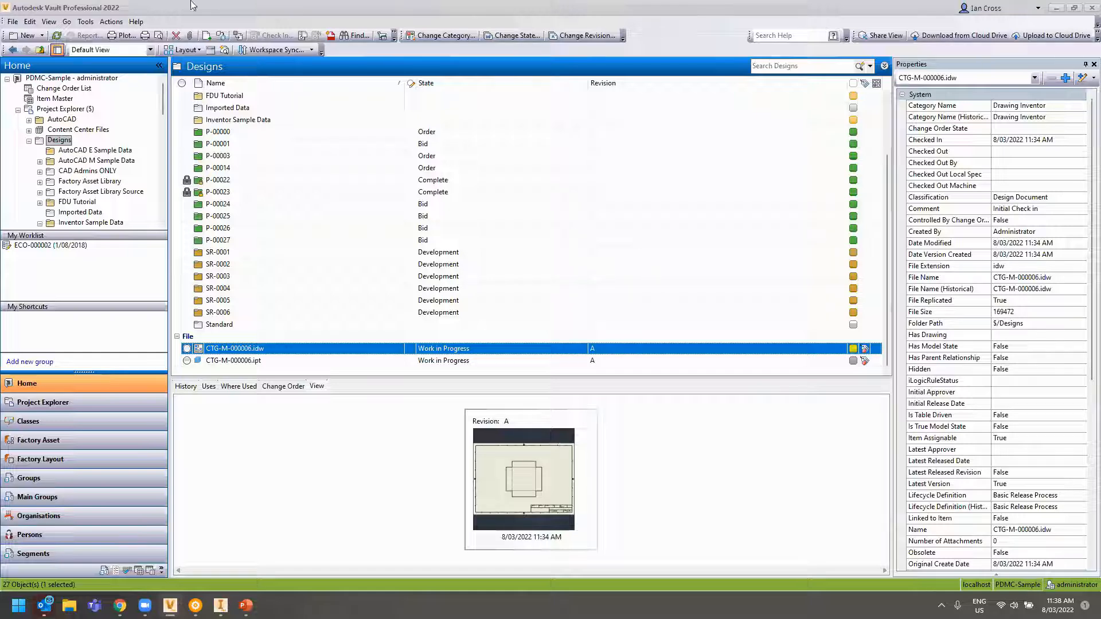
Change CTG-M-000006.idw and its part to the For Review state, commented 'Under review'
click(523, 37)
click(313, 132)
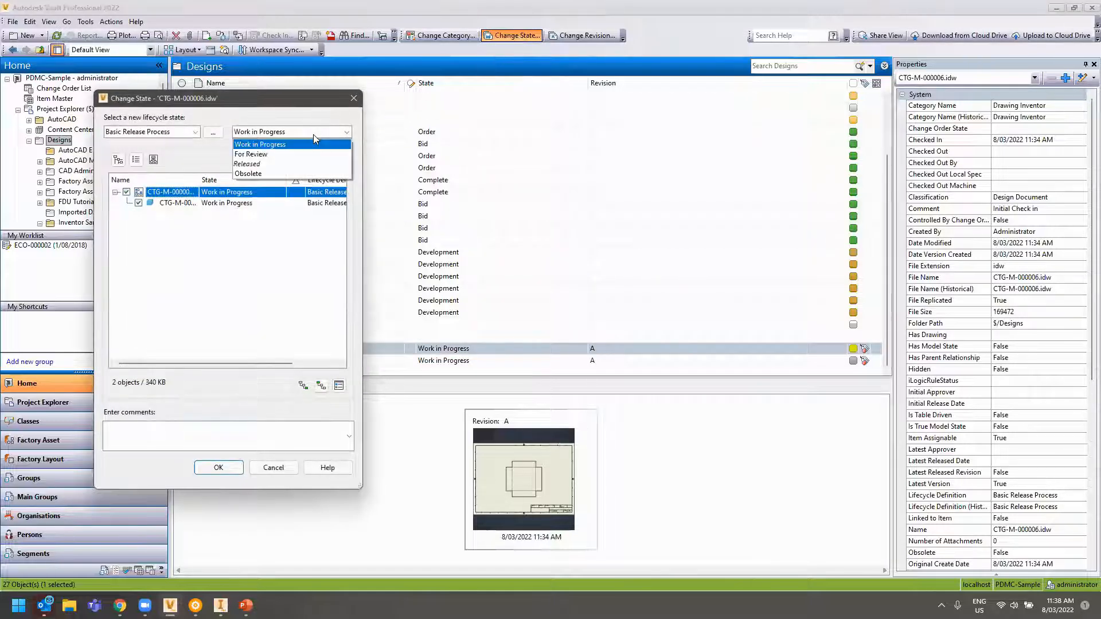
click(280, 154)
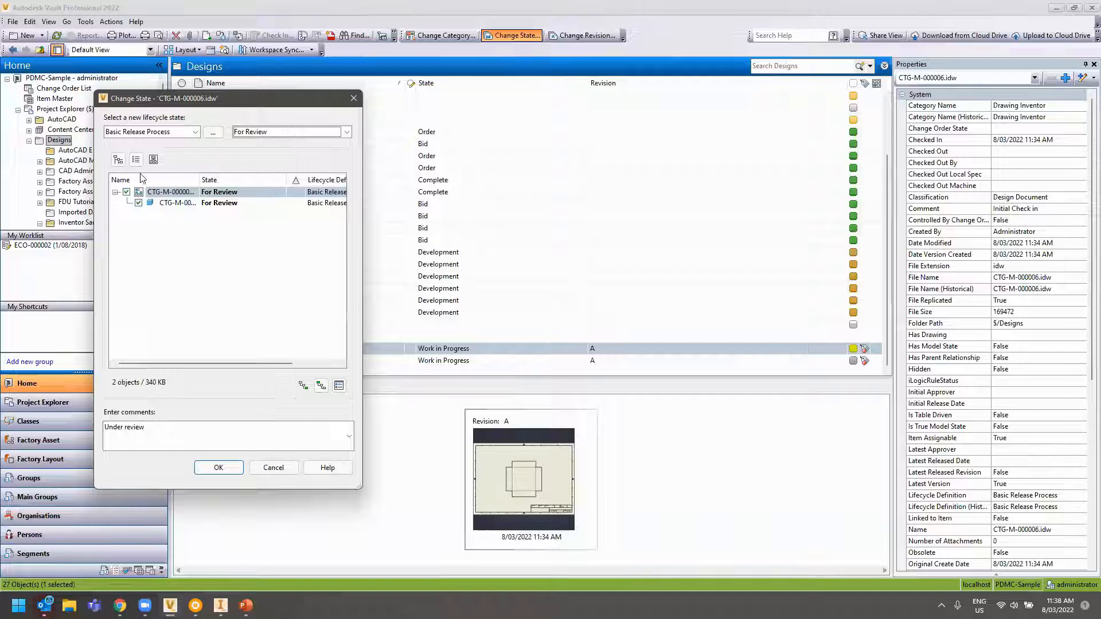
click(212, 468)
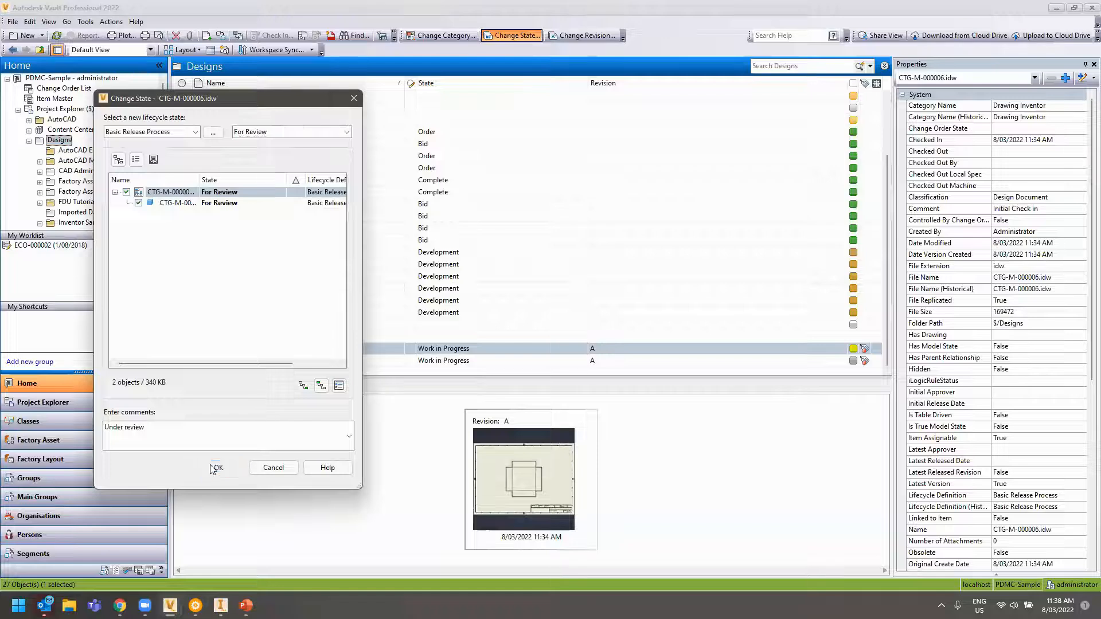
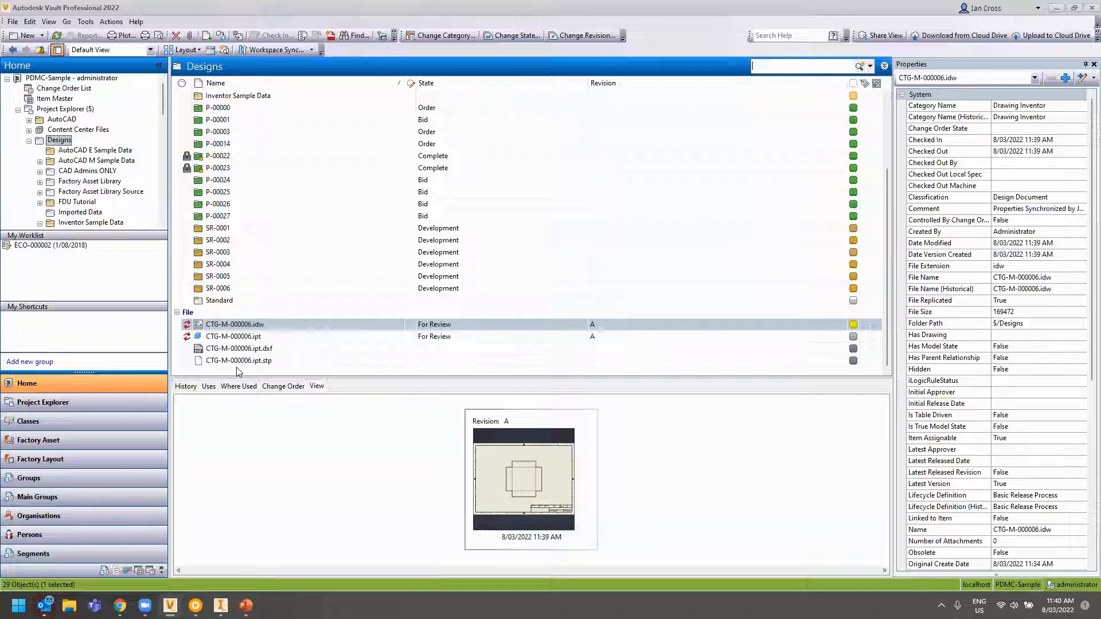
Begin releasing CTG-M-000006.idw, abandon it, and check the Engr Approved By property
right_click(260, 329)
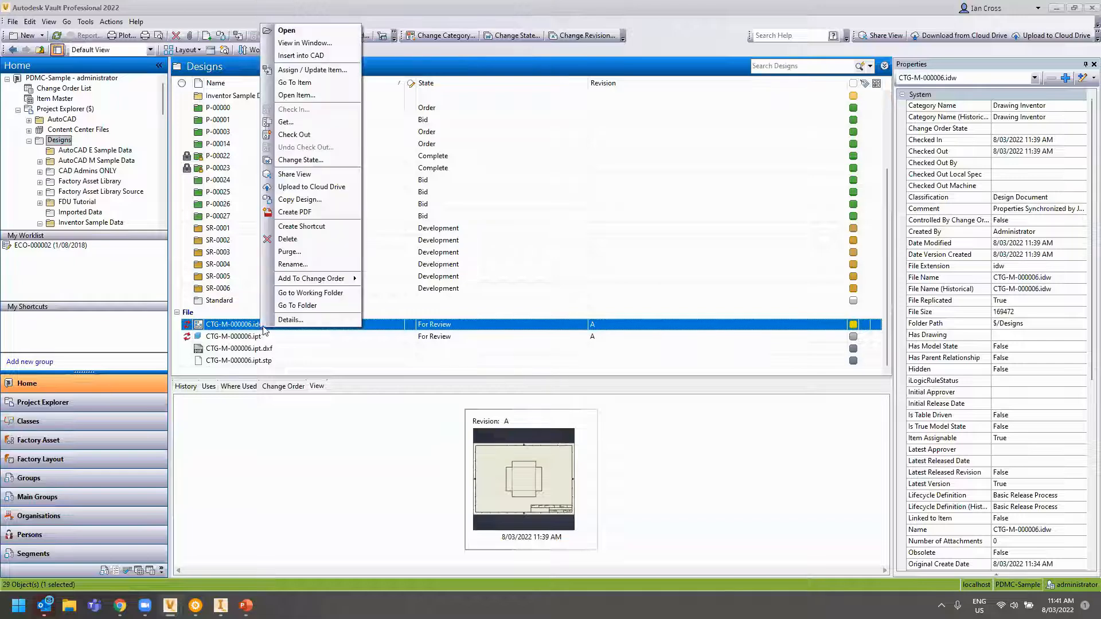
click(299, 160)
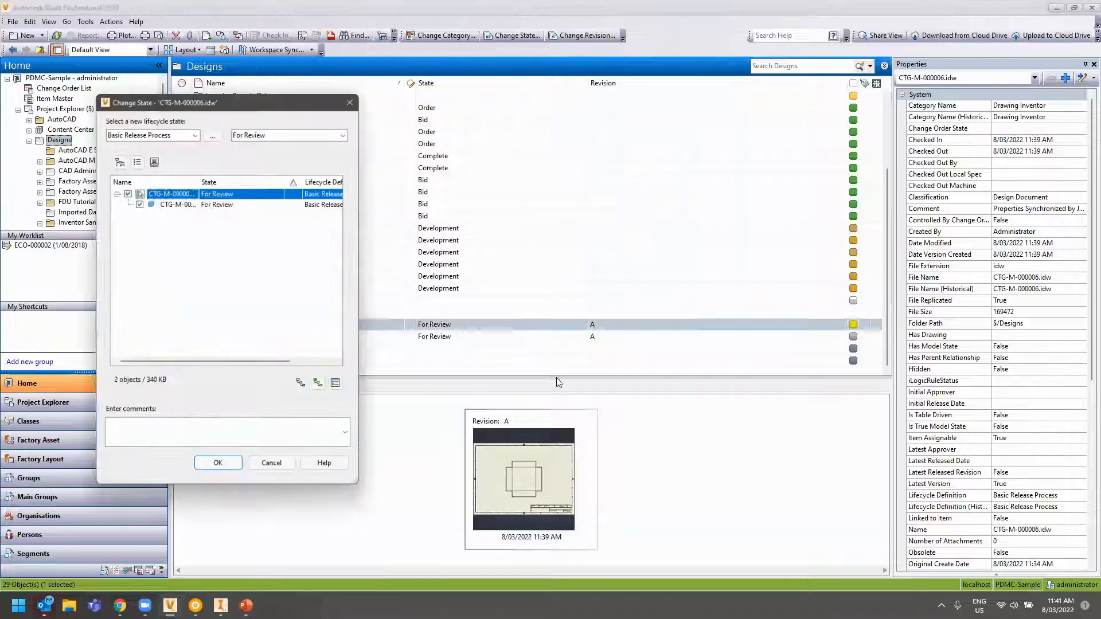
click(325, 133)
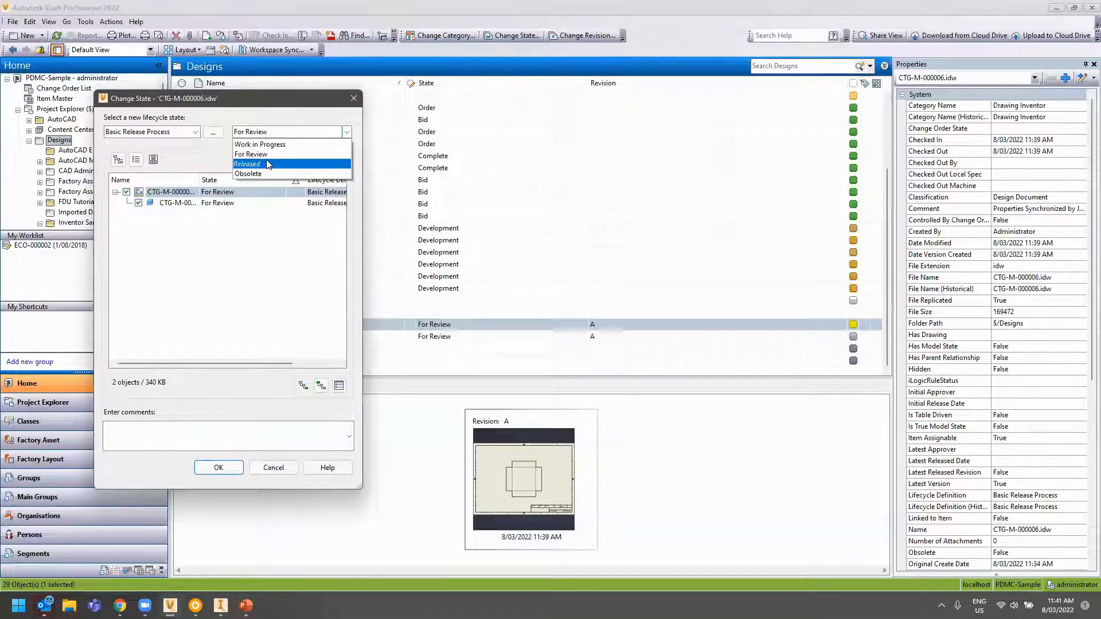
click(267, 164)
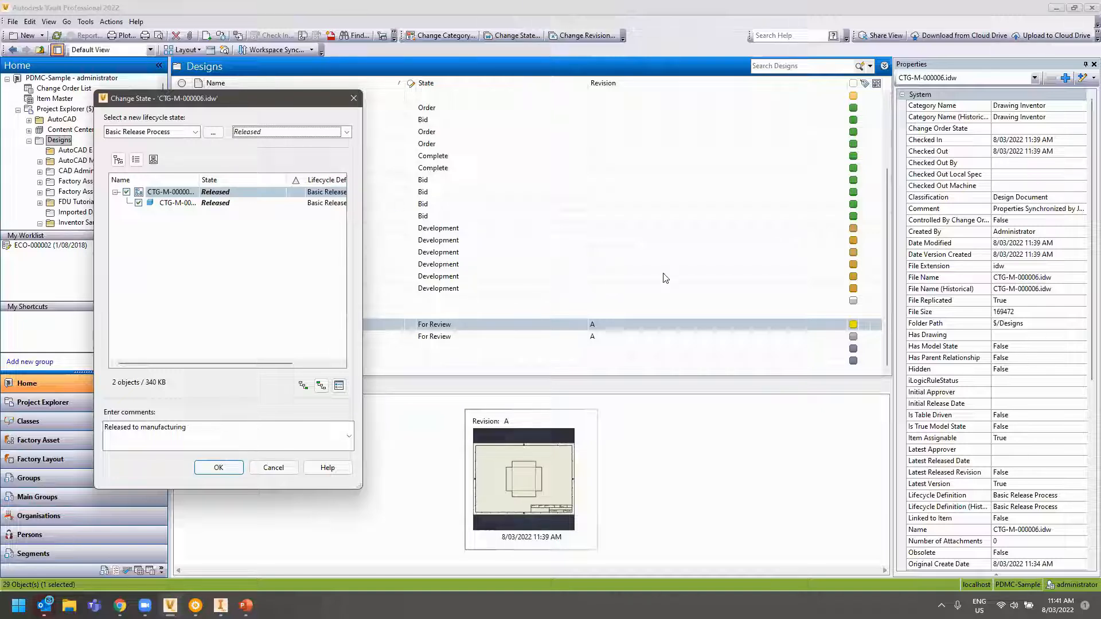
click(281, 467)
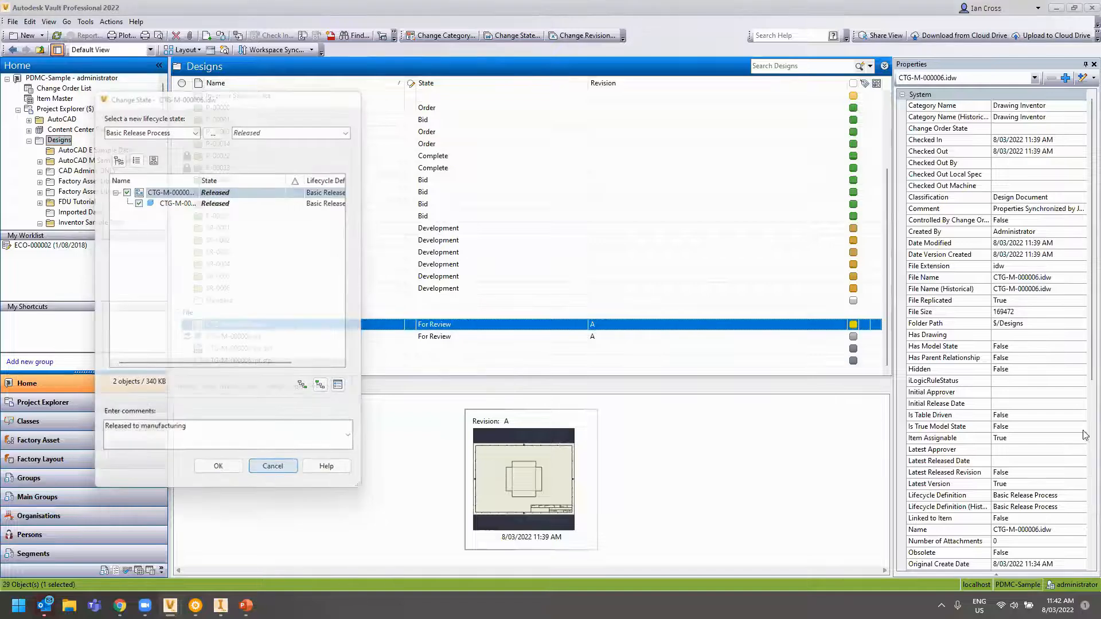
scroll(1029, 448, down, 3)
scroll(1030, 448, down, 6)
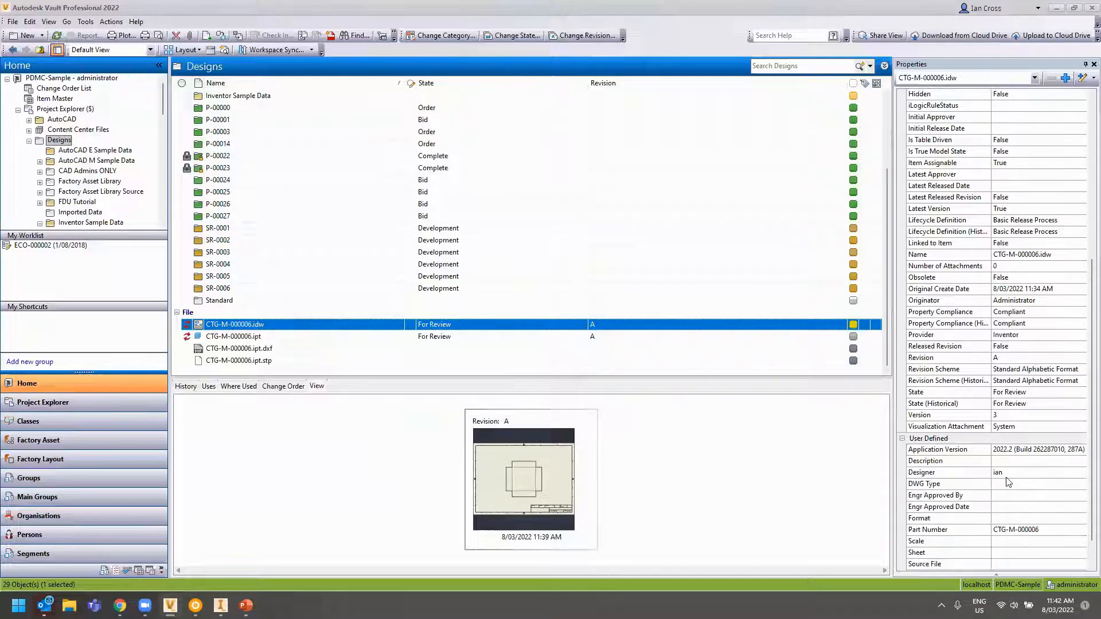
click(1004, 475)
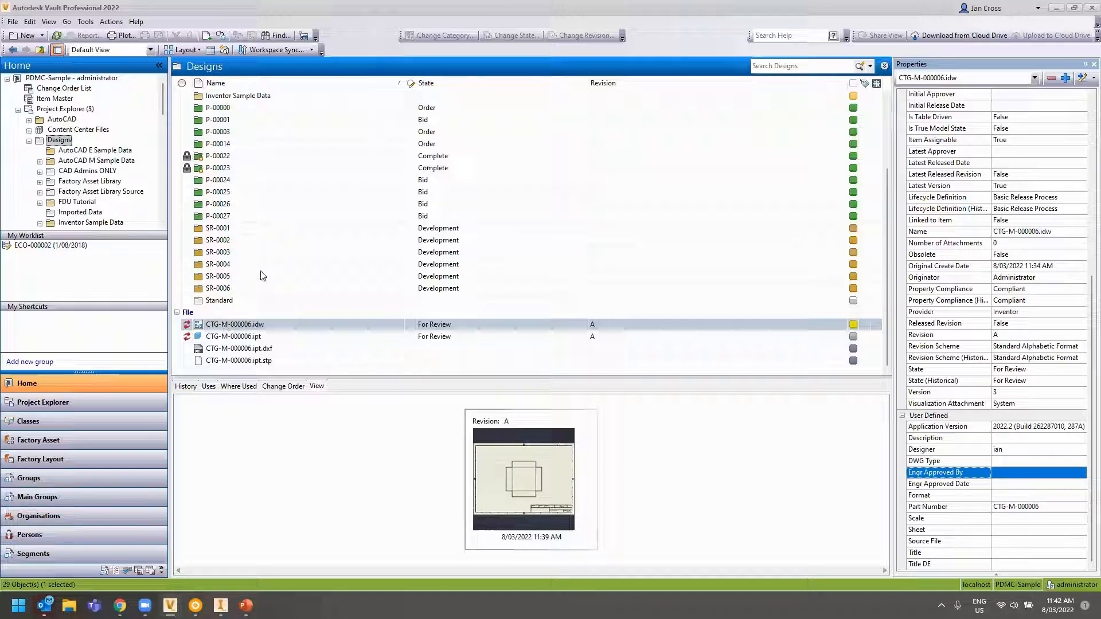
Release the drawing and its part with comment 'Released to manufacturing', then open the release e-mail
click(248, 324)
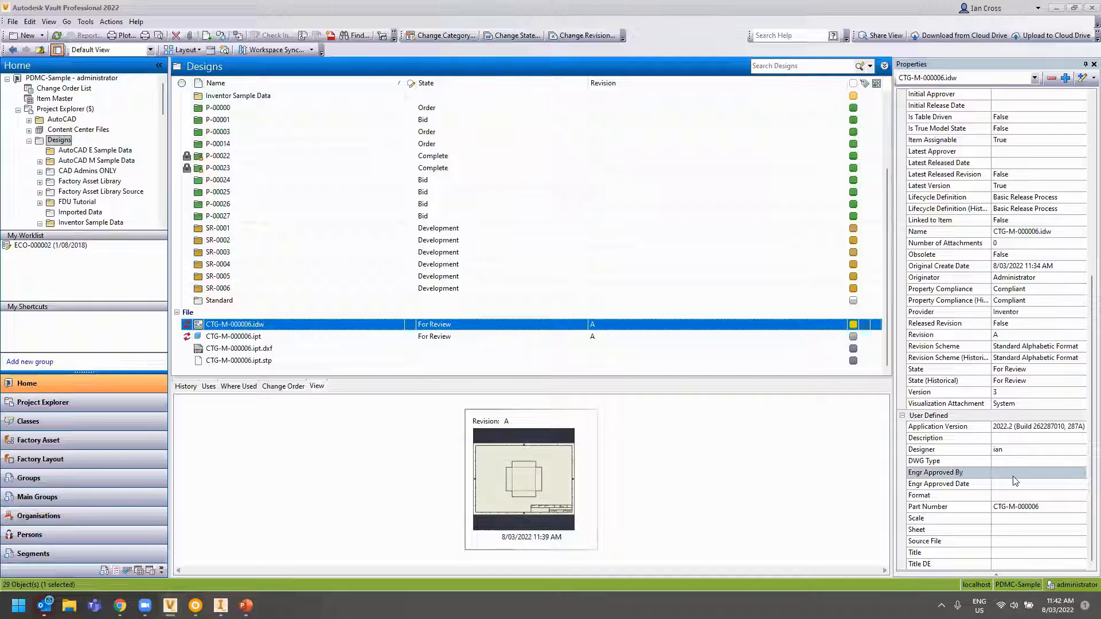
click(502, 36)
click(304, 133)
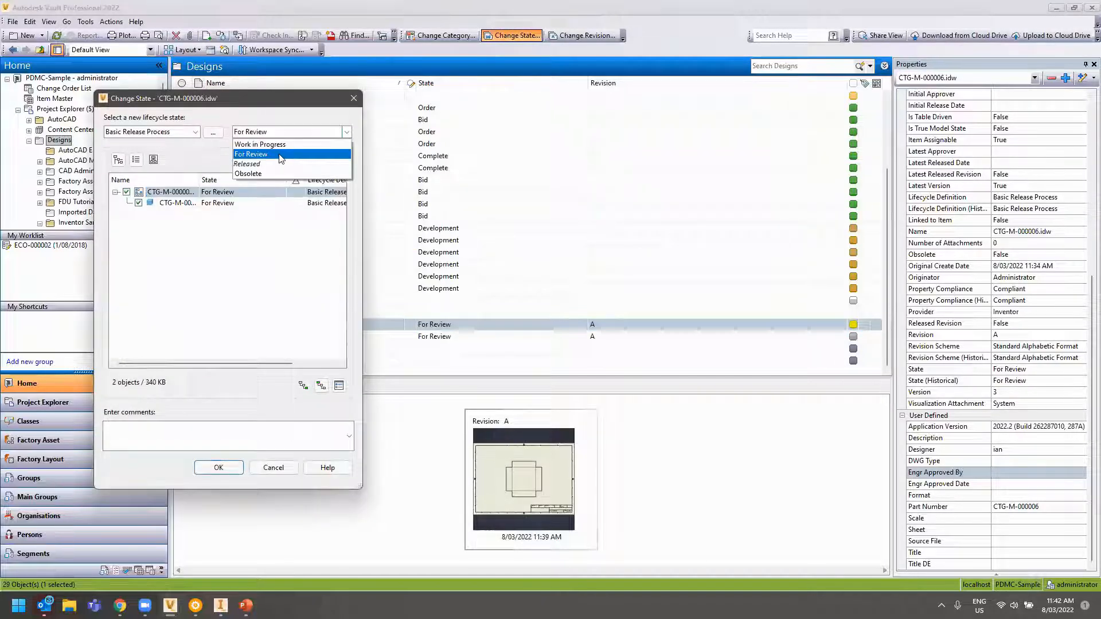
click(246, 164)
text(Released to manufacturing)
click(213, 468)
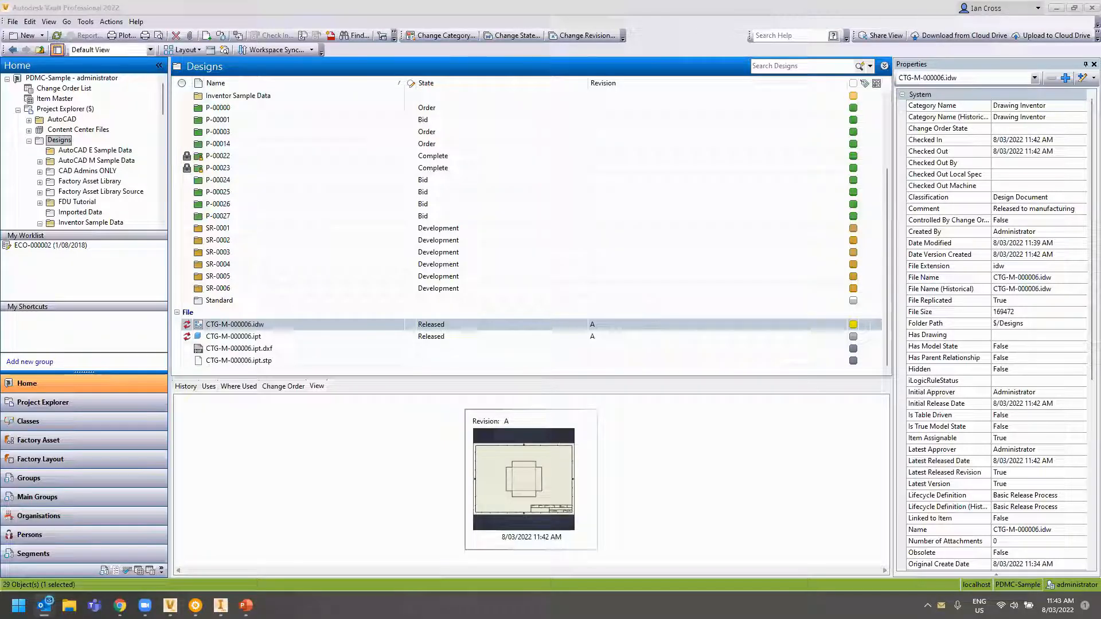
click(357, 137)
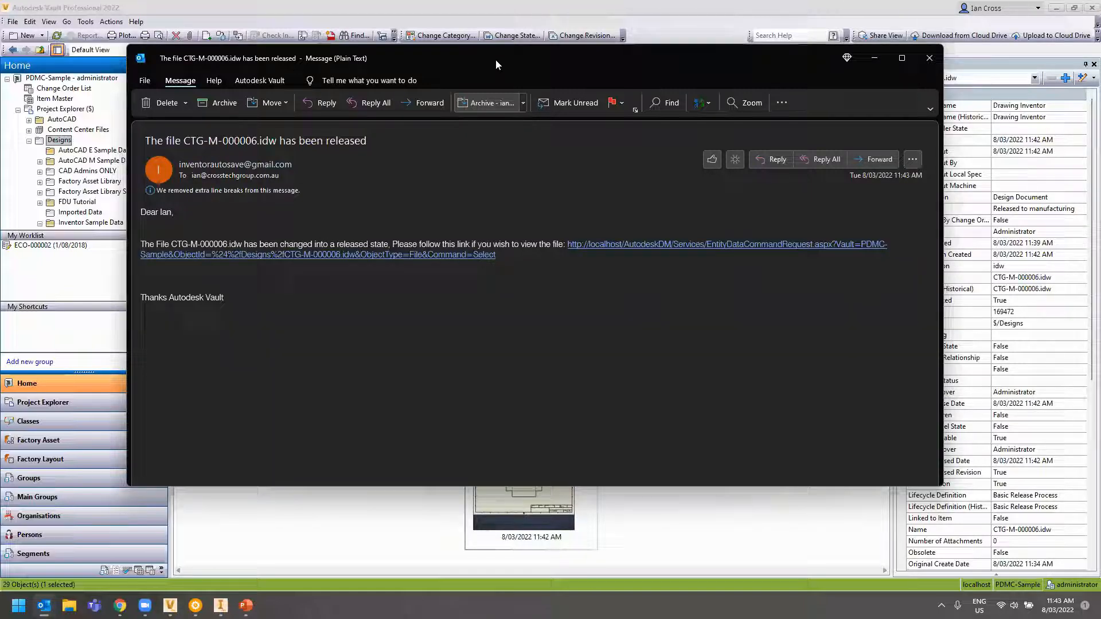
Close the CTG-M-000006.idw release notification message with Esc
key(Escape)
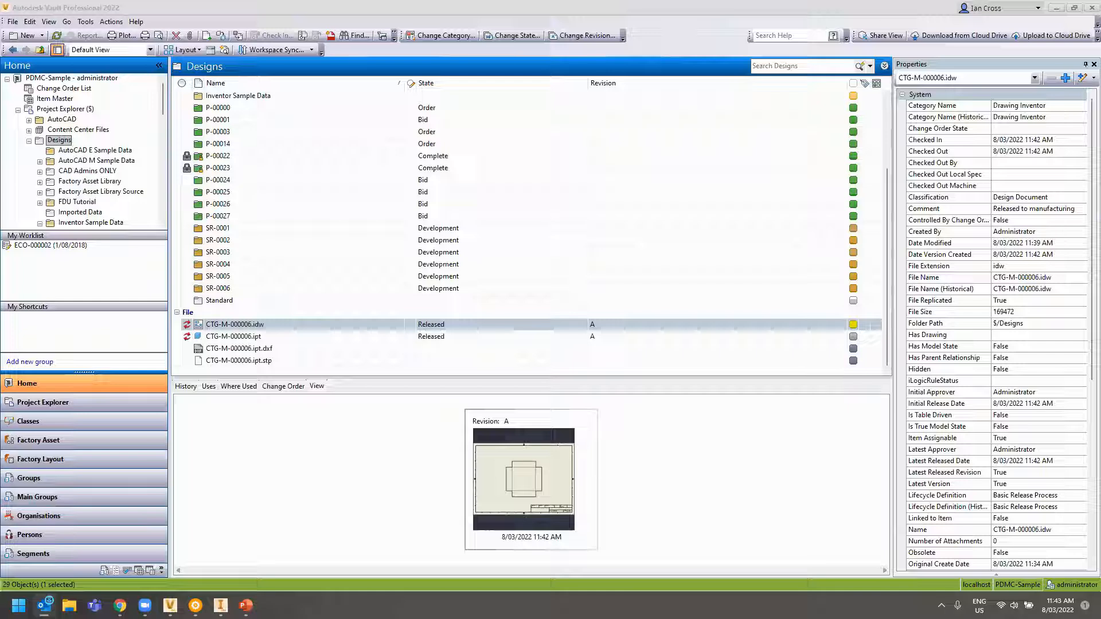
Review properties and previews of the released CTG-M-000006 .idw, .ipt and .idw.pdf files
click(242, 476)
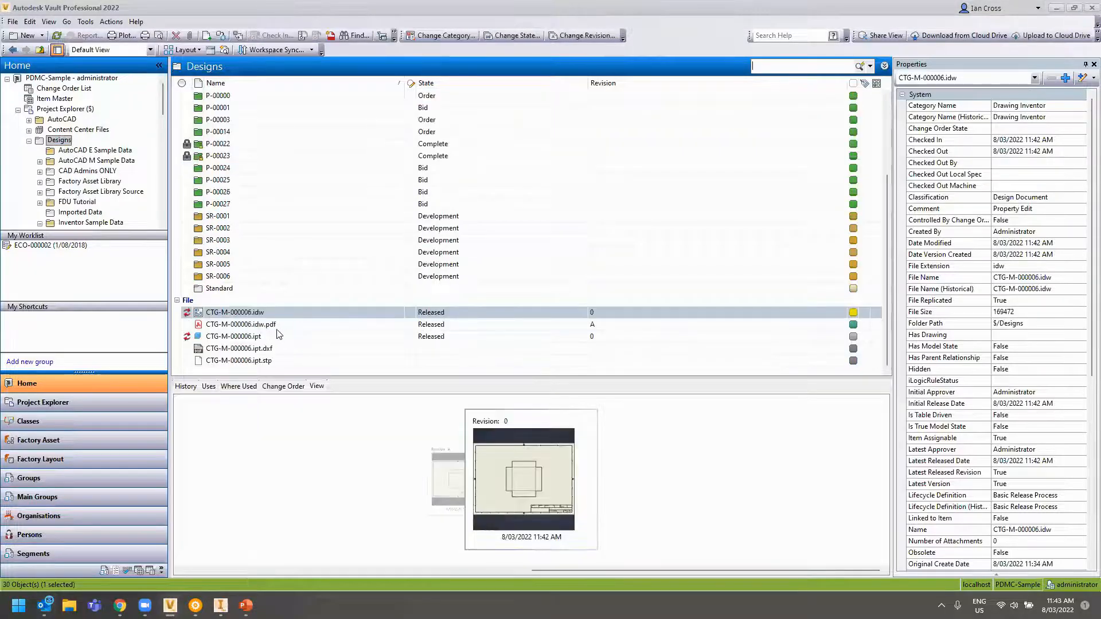
click(593, 313)
click(592, 338)
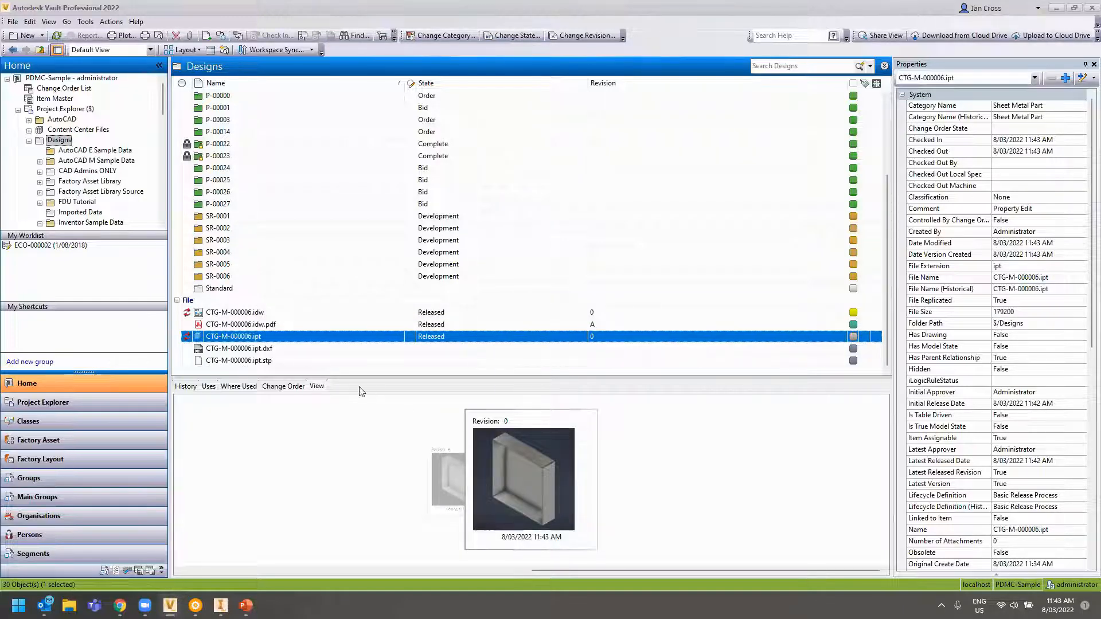
click(215, 324)
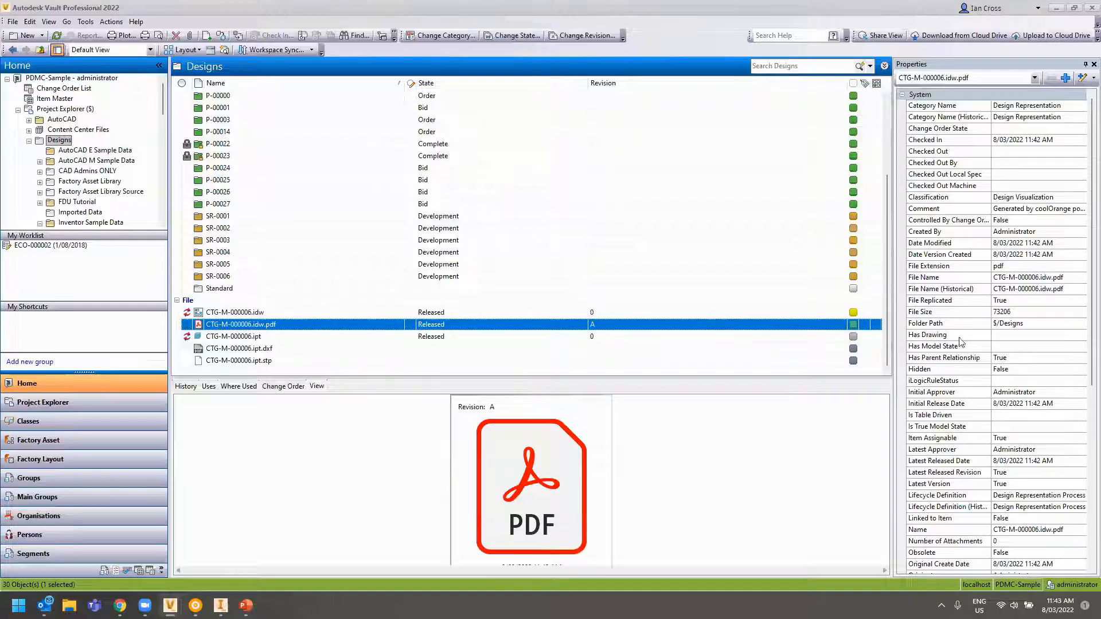
scroll(989, 356, down, 8)
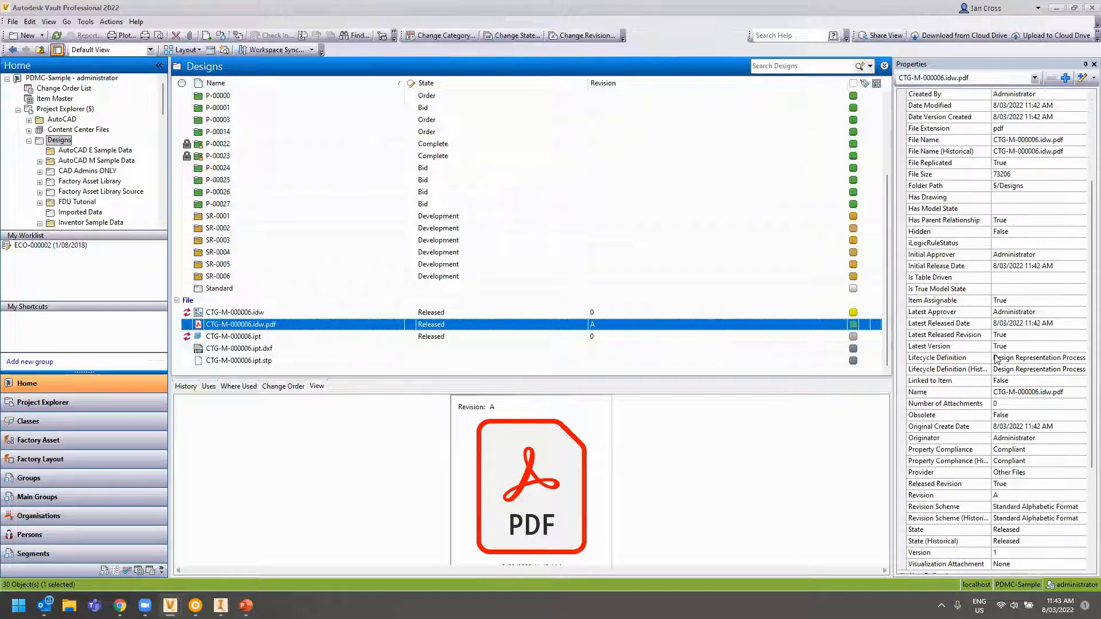
click(246, 313)
scroll(932, 371, down, 9)
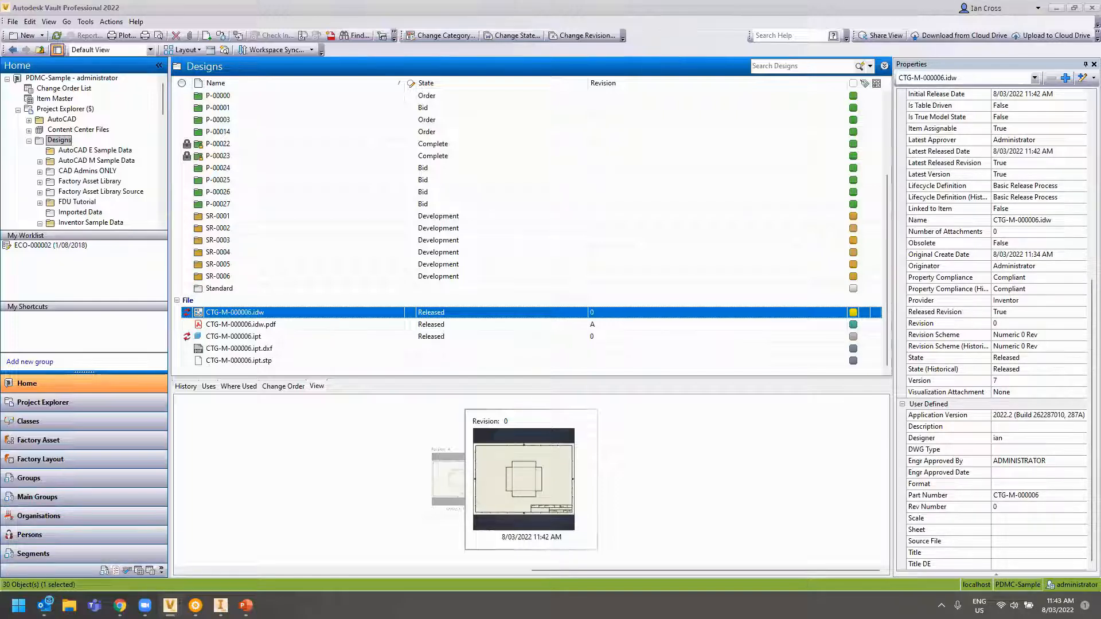
click(45, 605)
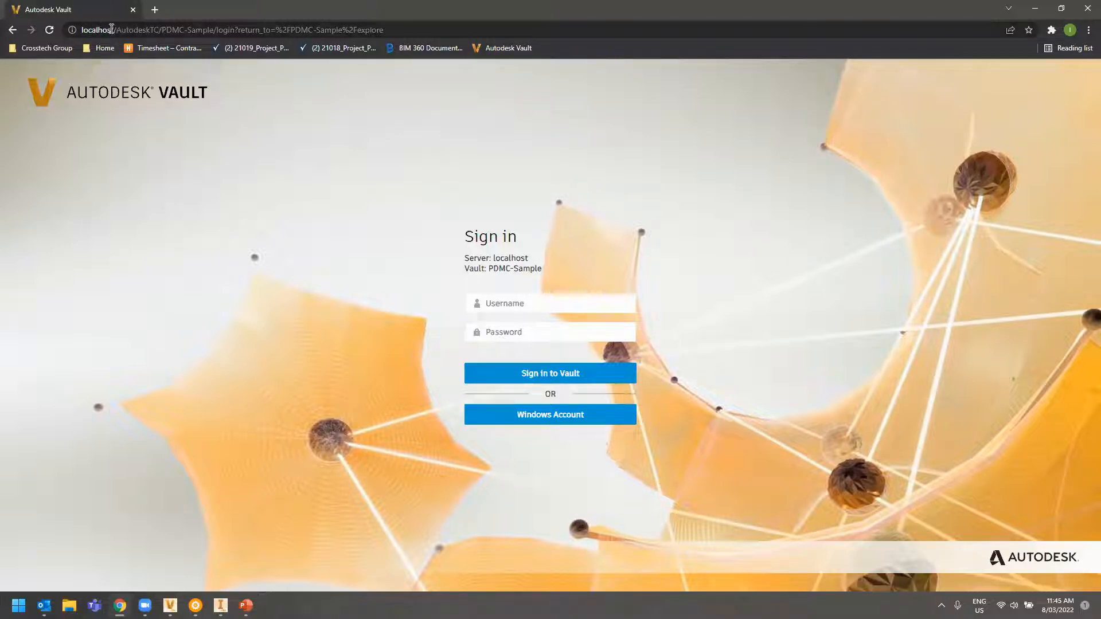
Sign in to the Vault web client with the Web User account
click(542, 299)
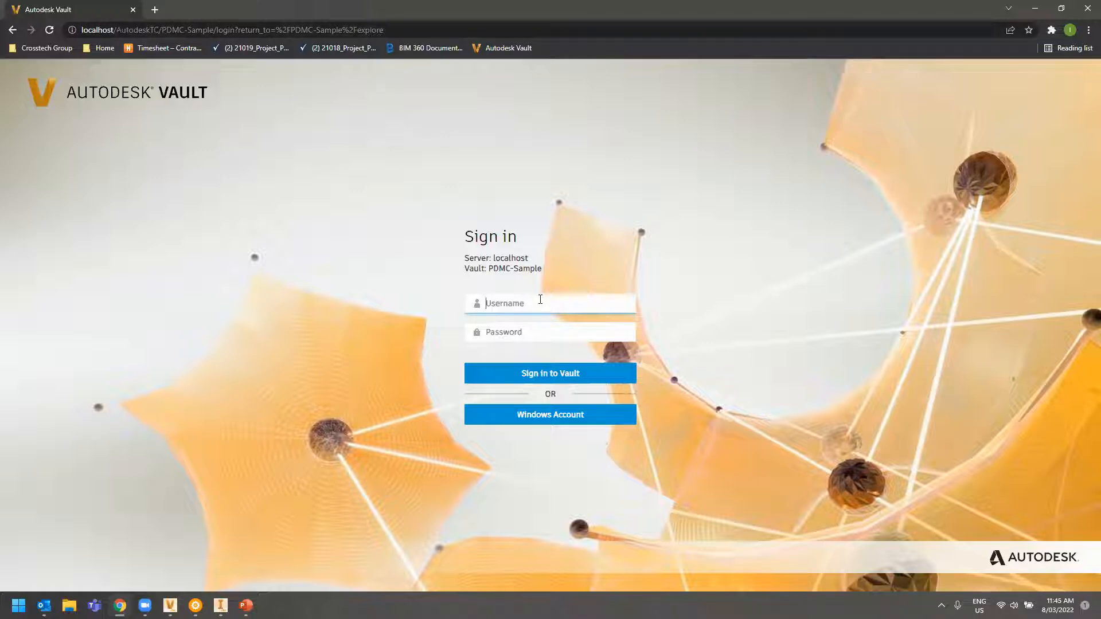
text(Web User)
key(Return)
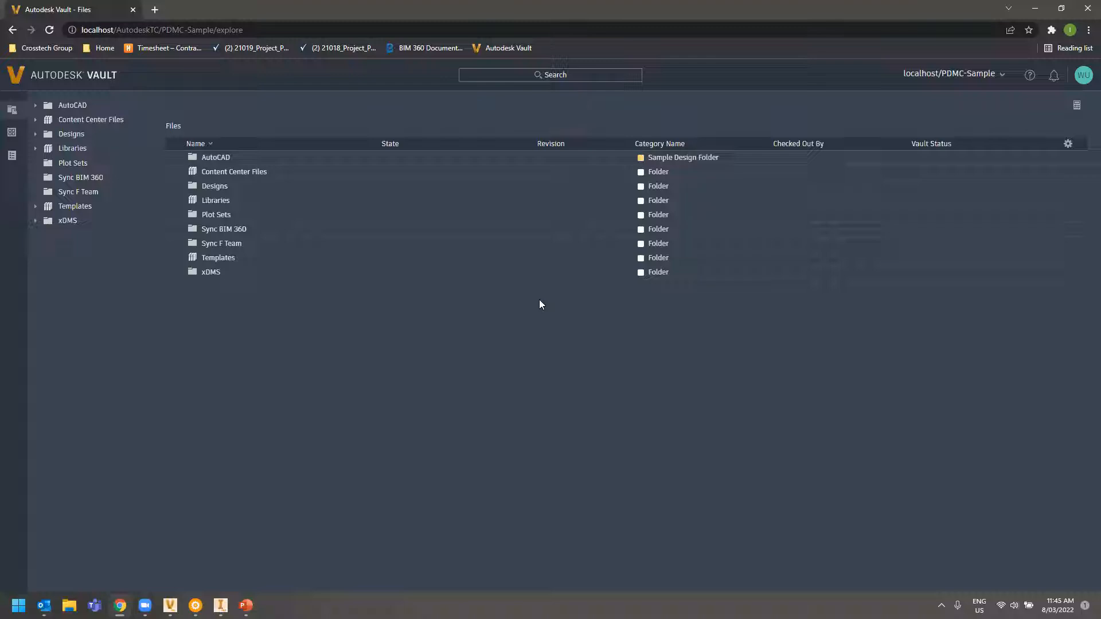
Rerun the recent *.iam search, then search for *pdf files
click(623, 75)
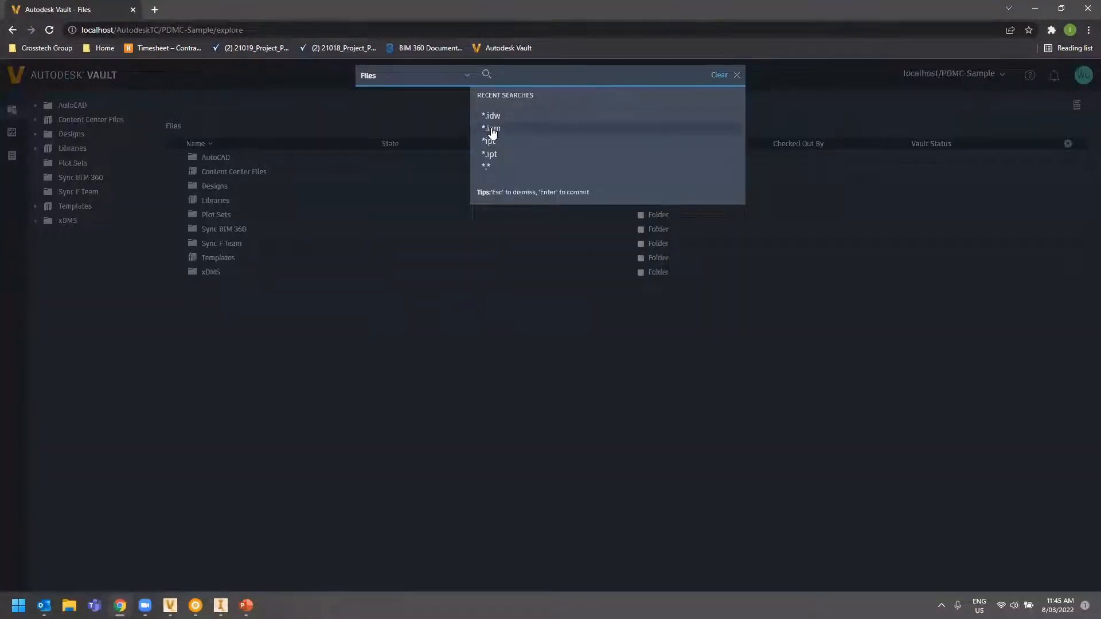
click(491, 128)
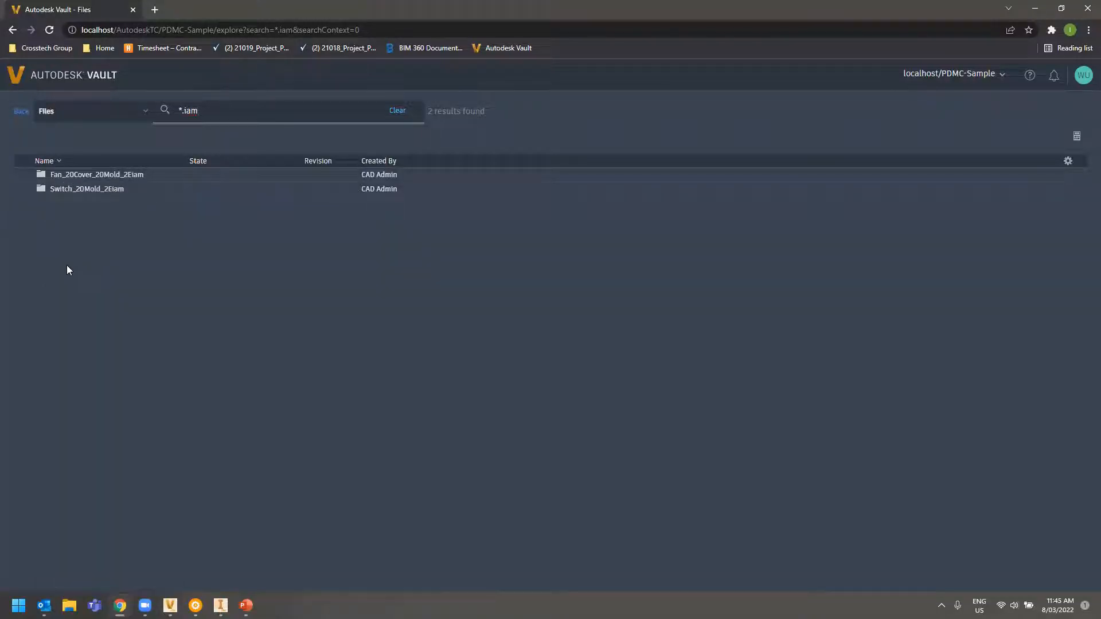
key(ctrl+a)
key(BackSpace)
text(*pdf)
key(Return)
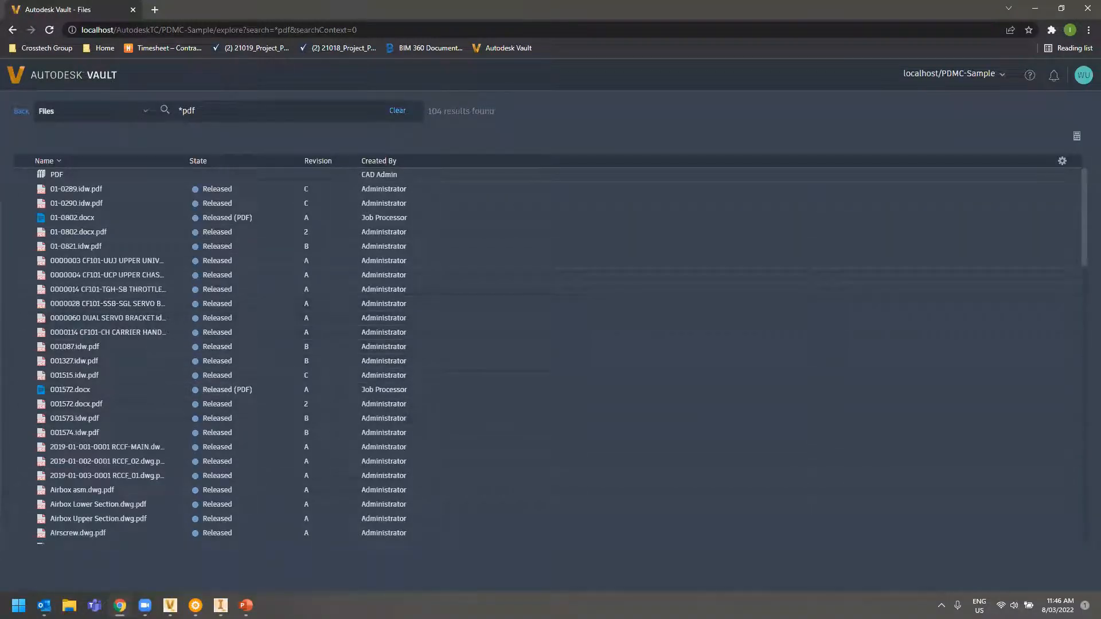
Explore the search scope list, properties side panel and results column settings
click(145, 111)
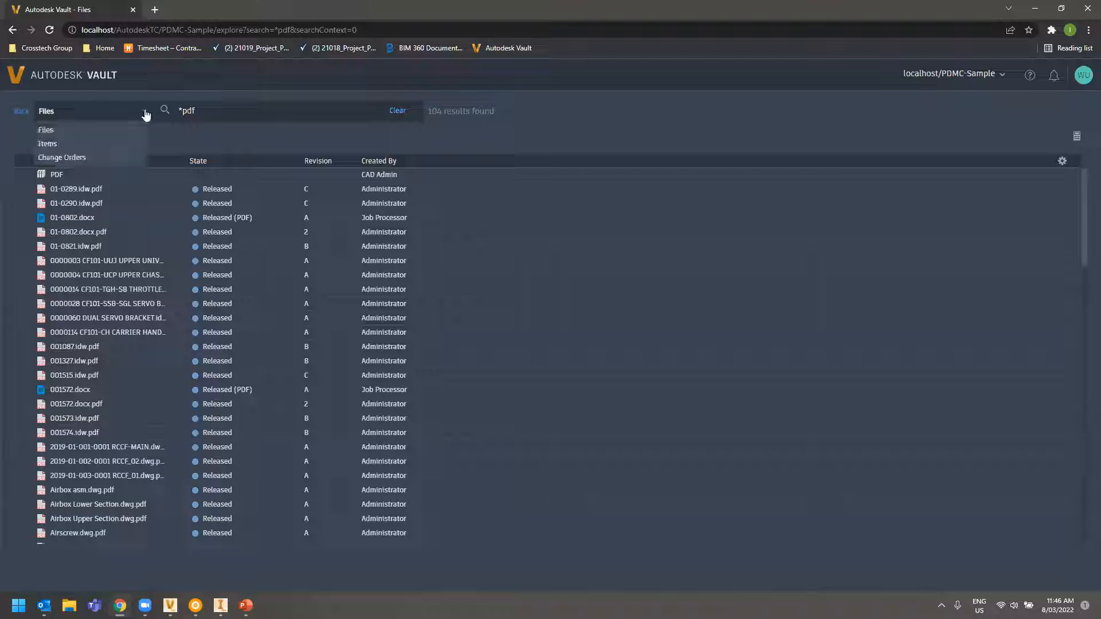
click(1076, 137)
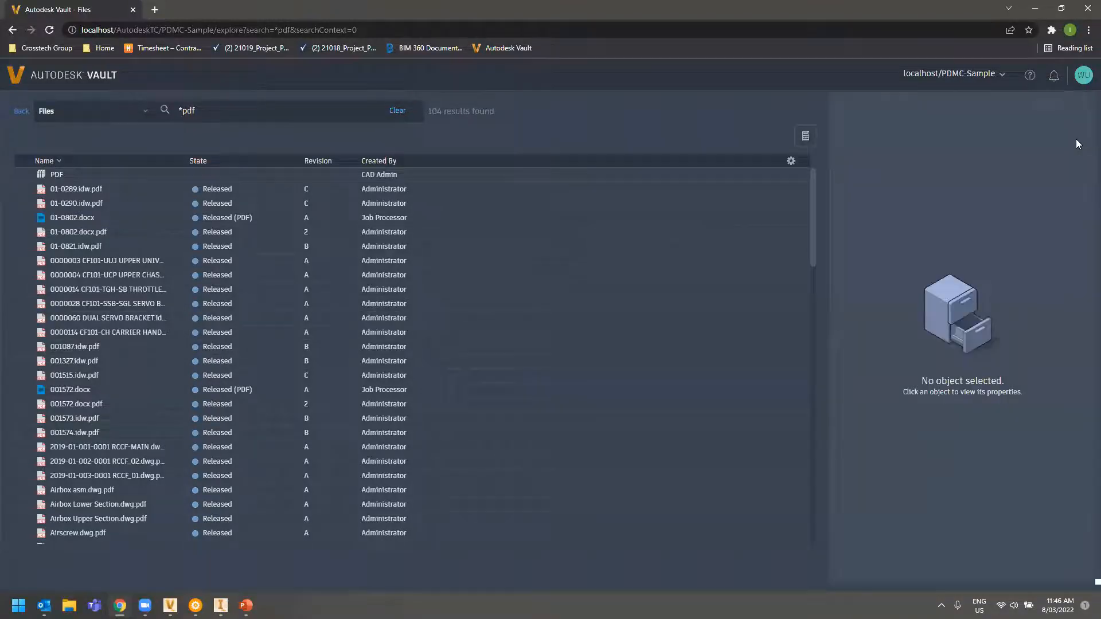
click(790, 162)
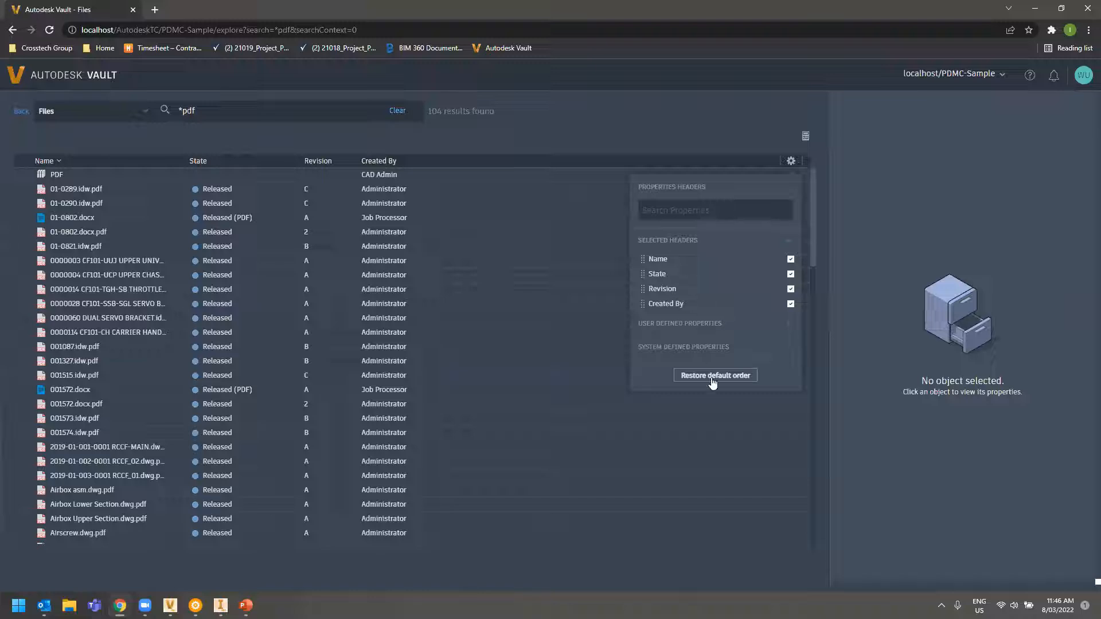
click(562, 126)
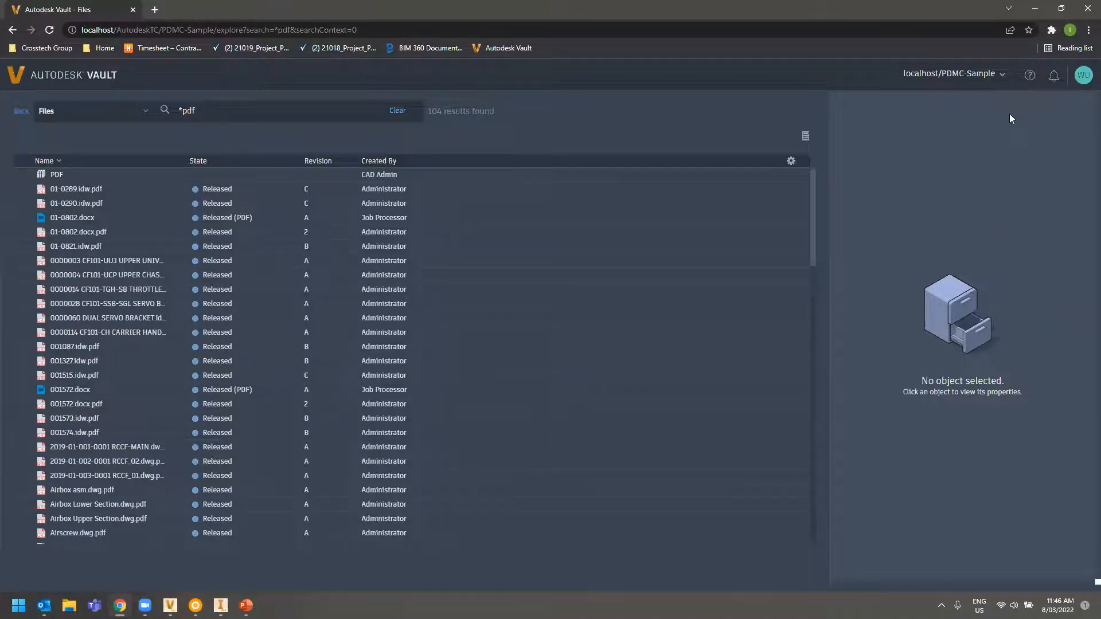
Open the Designs folder and view CTG-M-000006.idw.pdf's properties, then return to the list
click(22, 111)
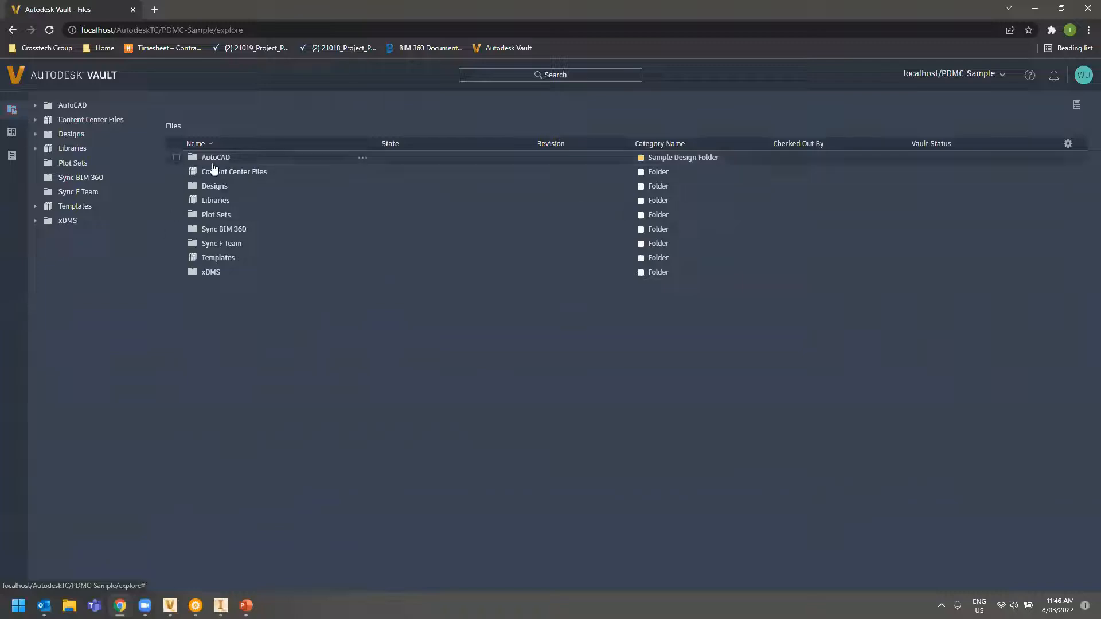
click(214, 187)
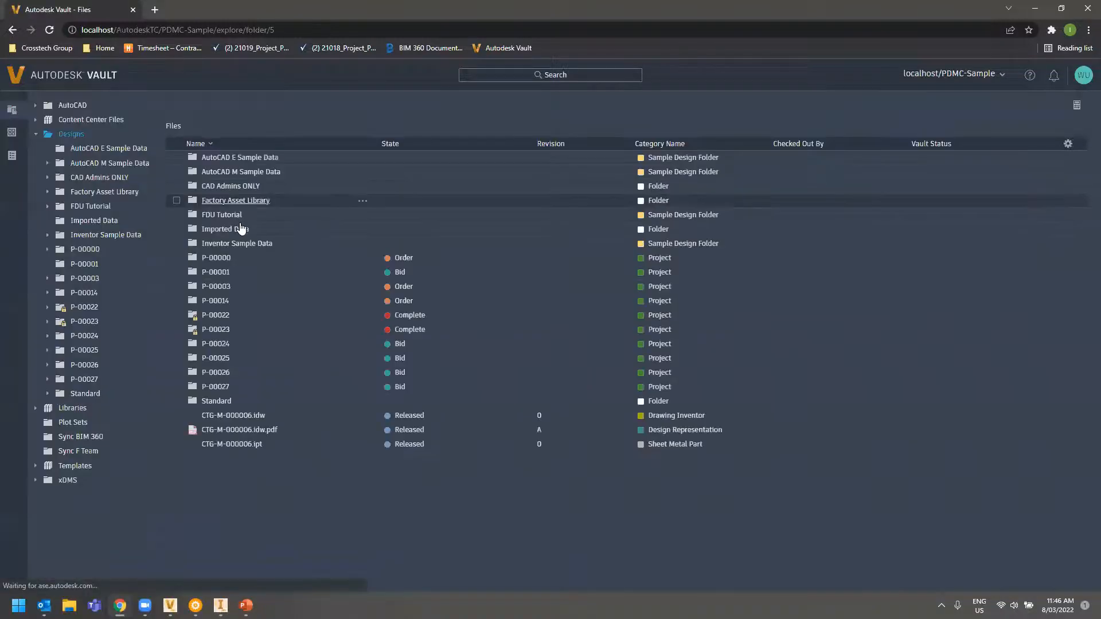
click(236, 430)
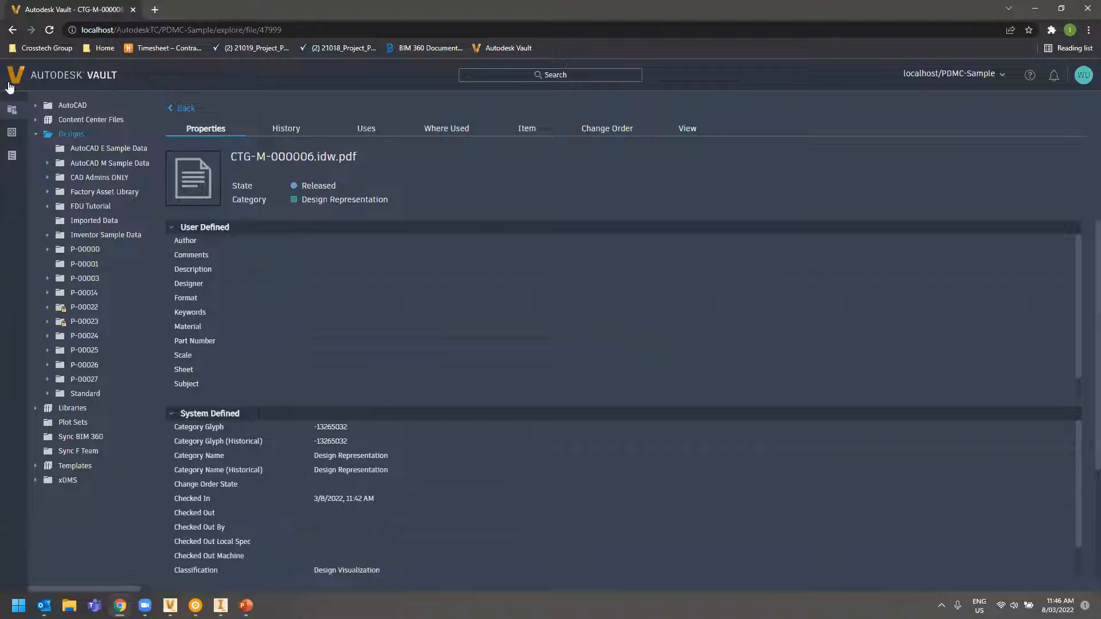
click(12, 30)
Preview CTG-M-000006.idw.pdf in the web viewer, pan the sheet, and return to the Files tab
click(176, 429)
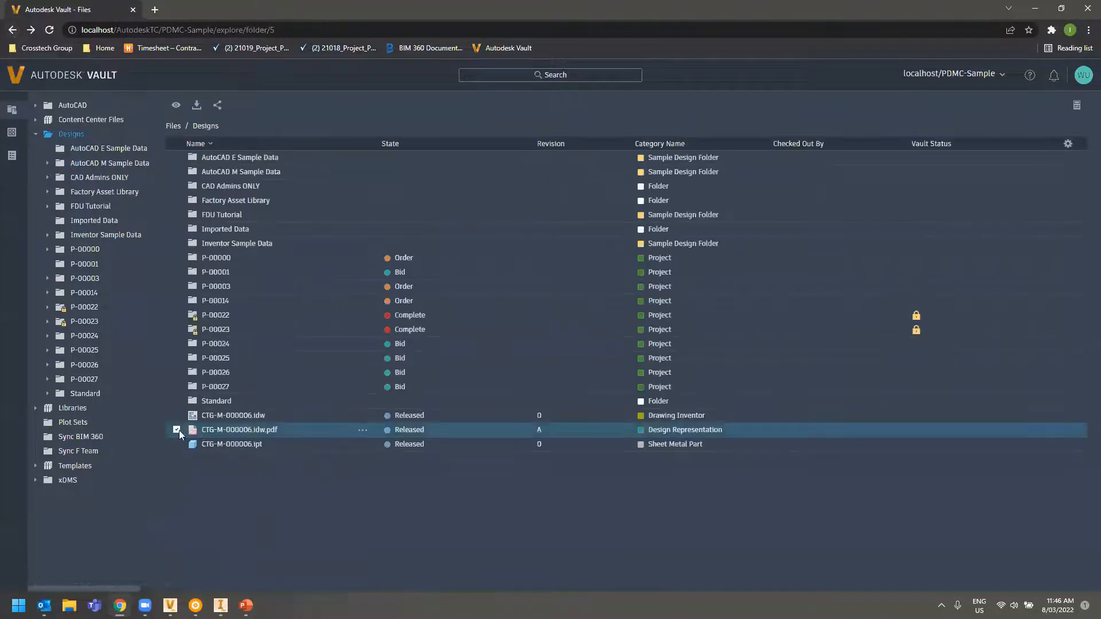
click(174, 106)
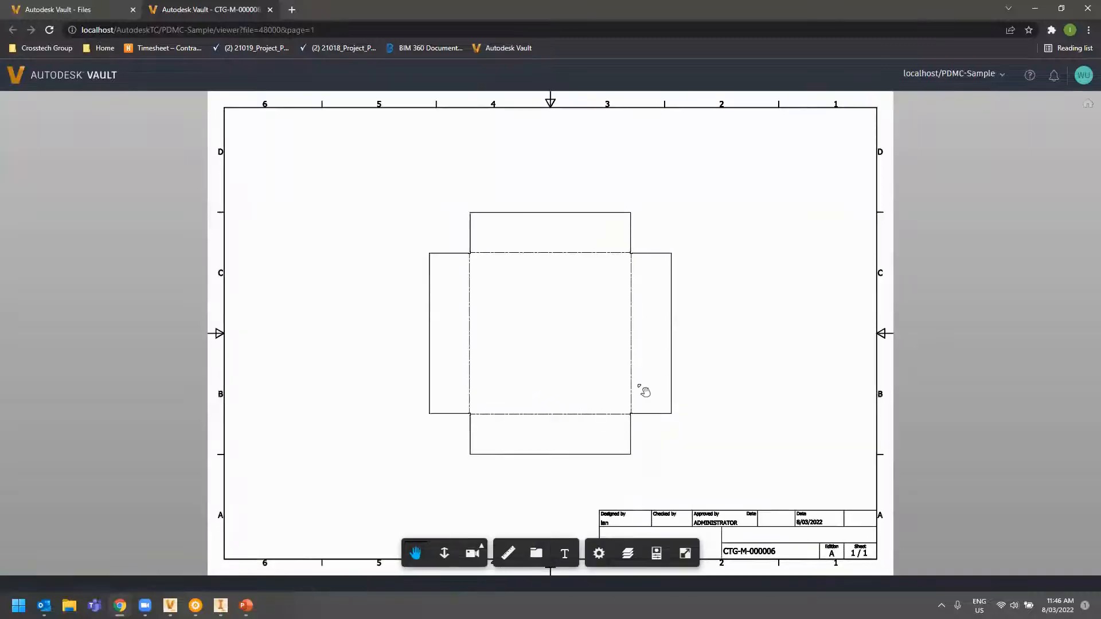
drag(645, 391, 577, 383)
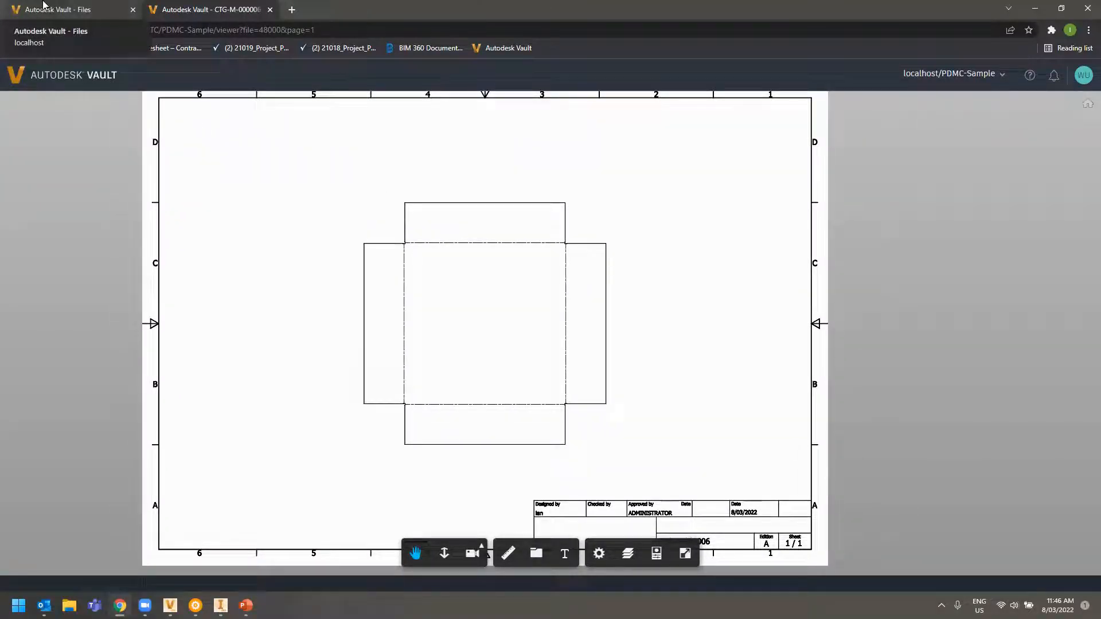
click(43, 5)
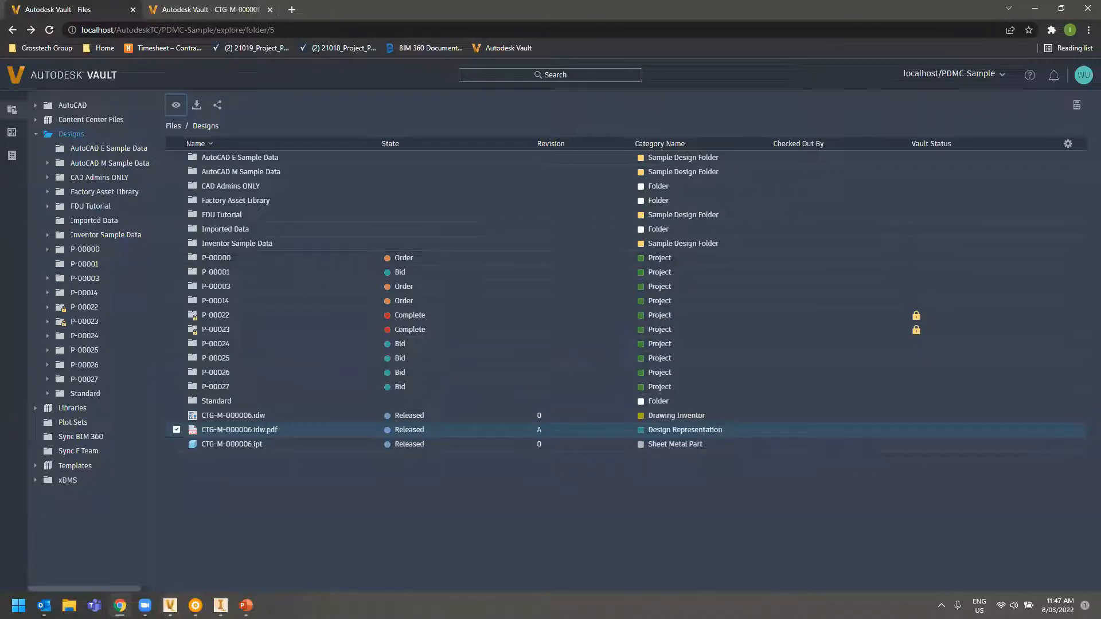
Switch to desktop Vault and open then close Vault Settings unchanged
mouse_move(170, 605)
click(136, 540)
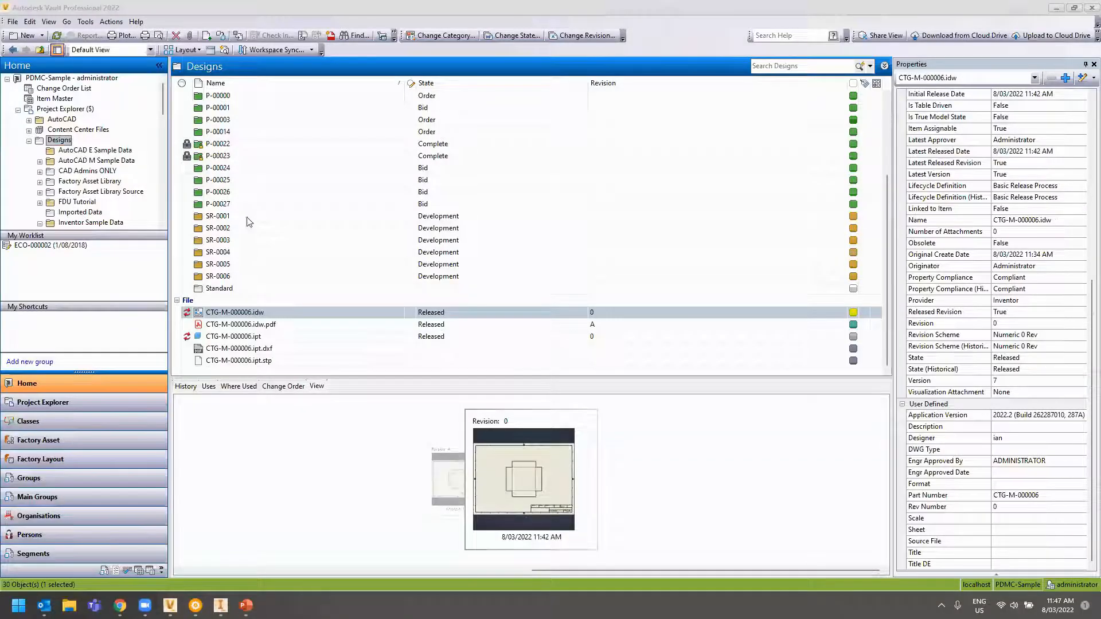
click(85, 21)
mouse_move(114, 117)
click(255, 118)
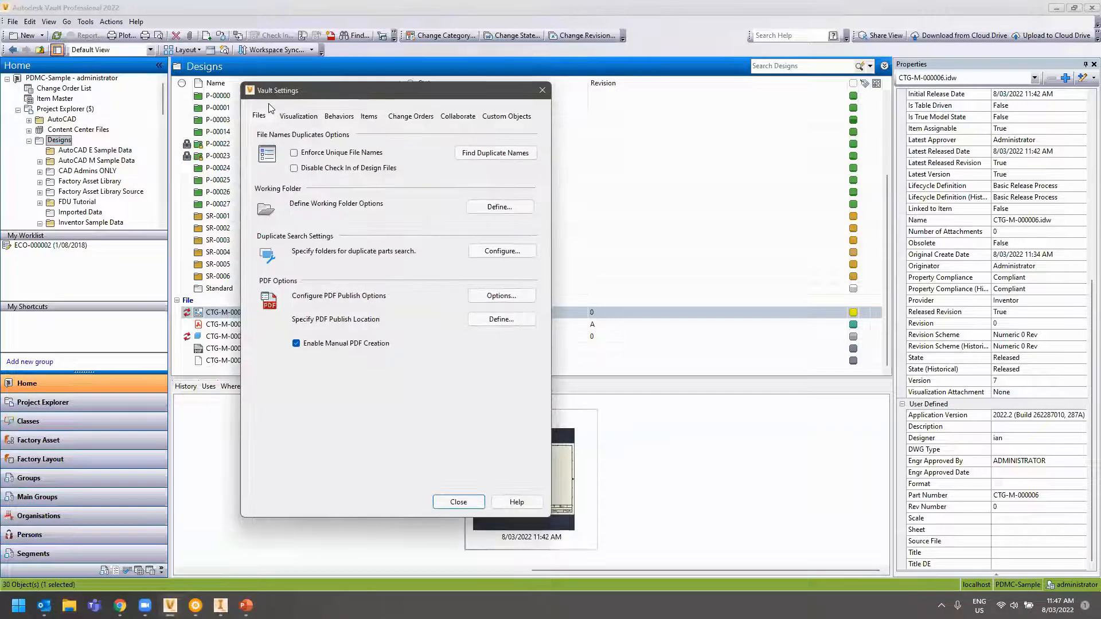
click(542, 90)
In Global Settings user management, confirm Web User holds the Document Consumer role
click(85, 21)
mouse_move(115, 117)
click(269, 131)
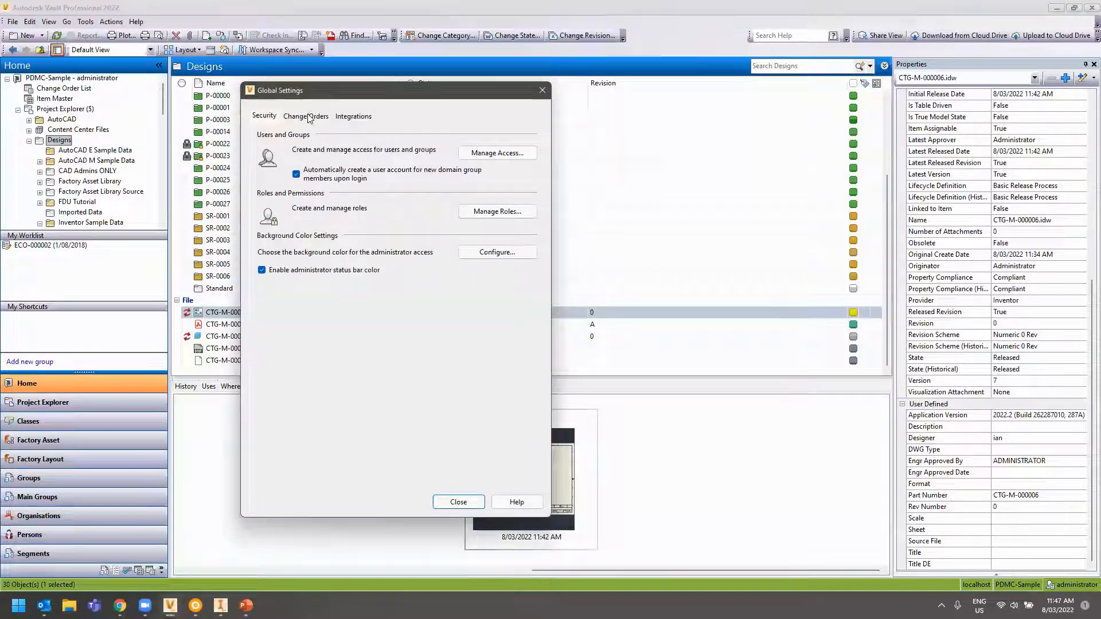
click(514, 153)
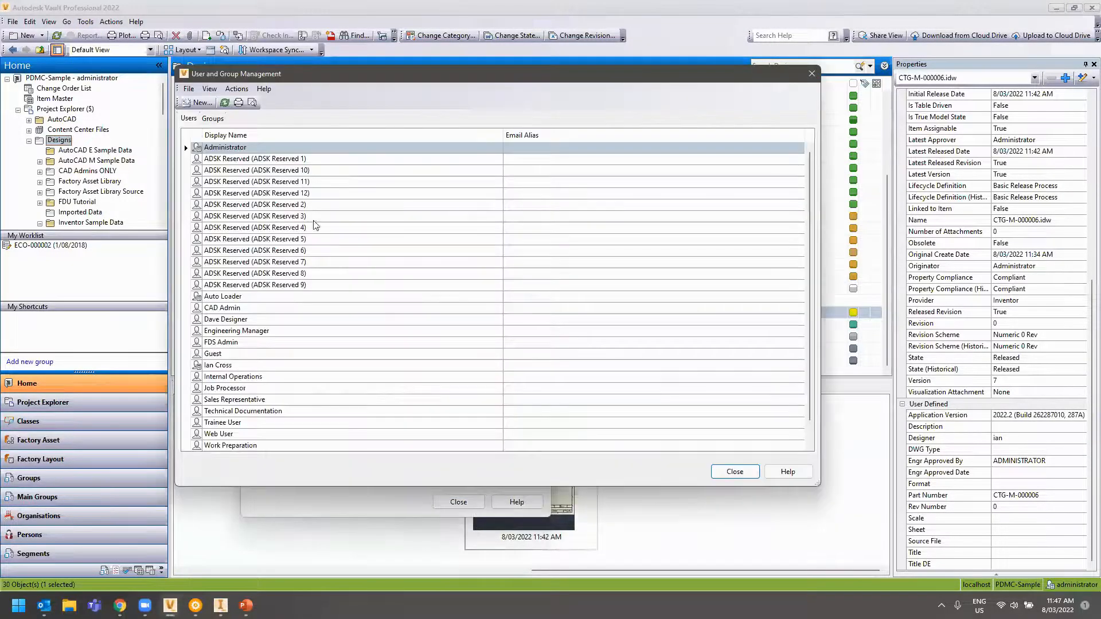
double_click(218, 423)
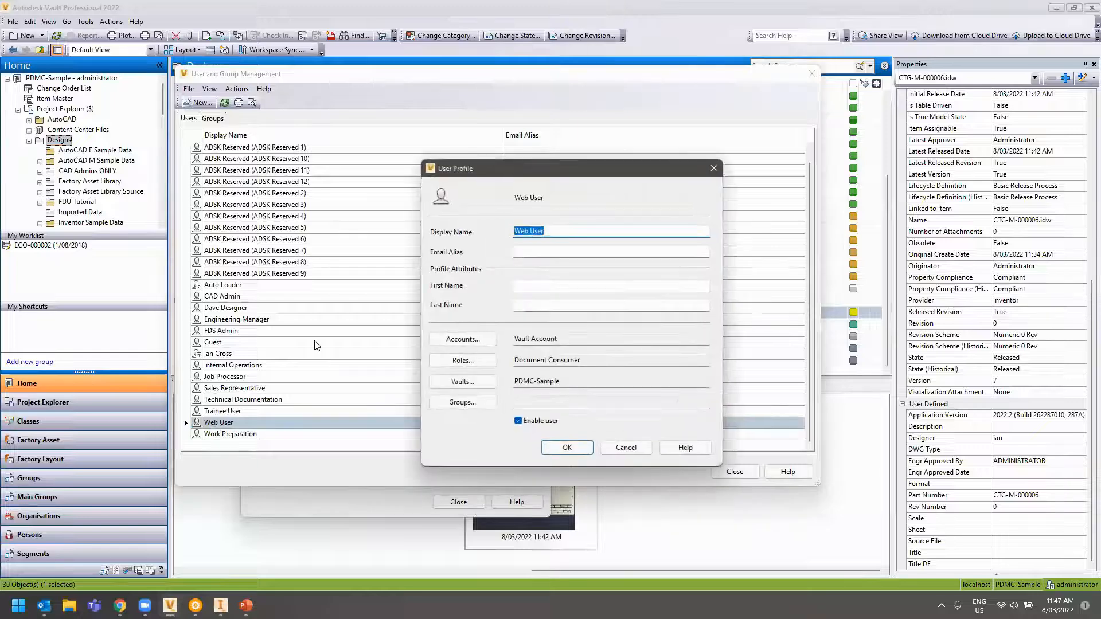
click(583, 359)
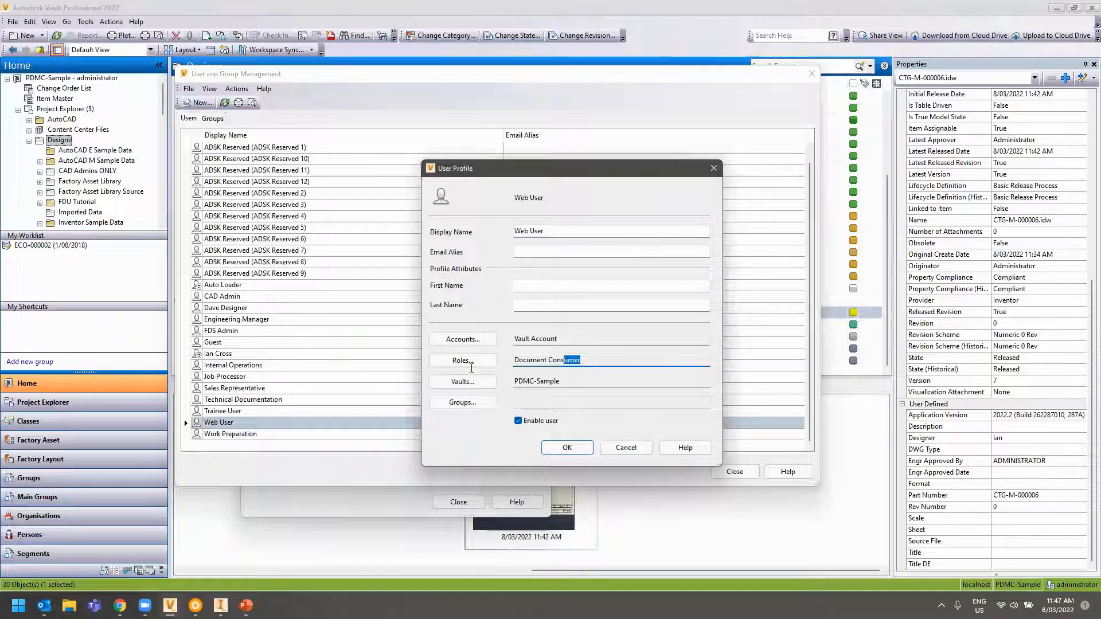
click(626, 448)
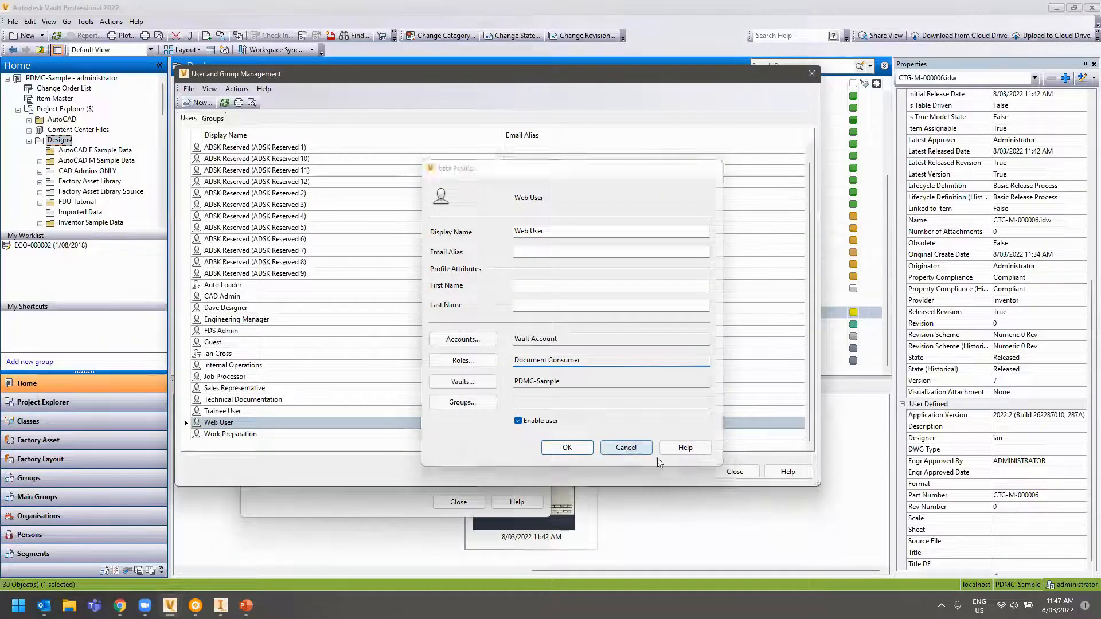
Close user management and Global Settings without changes, dismissing the Tools menu
click(743, 475)
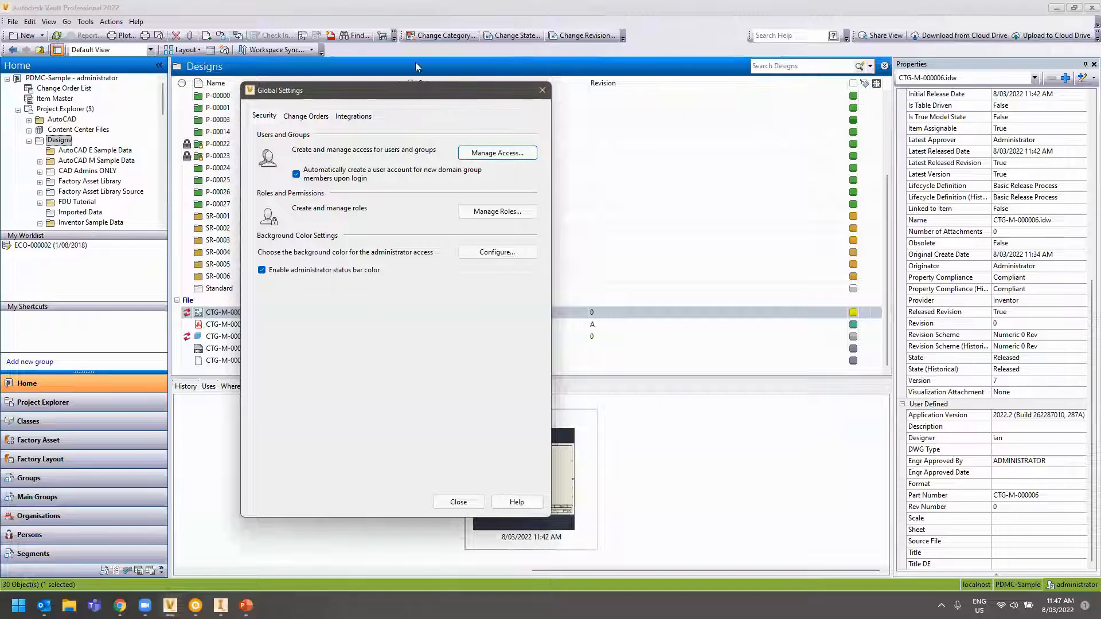
click(542, 90)
click(83, 23)
click(131, 105)
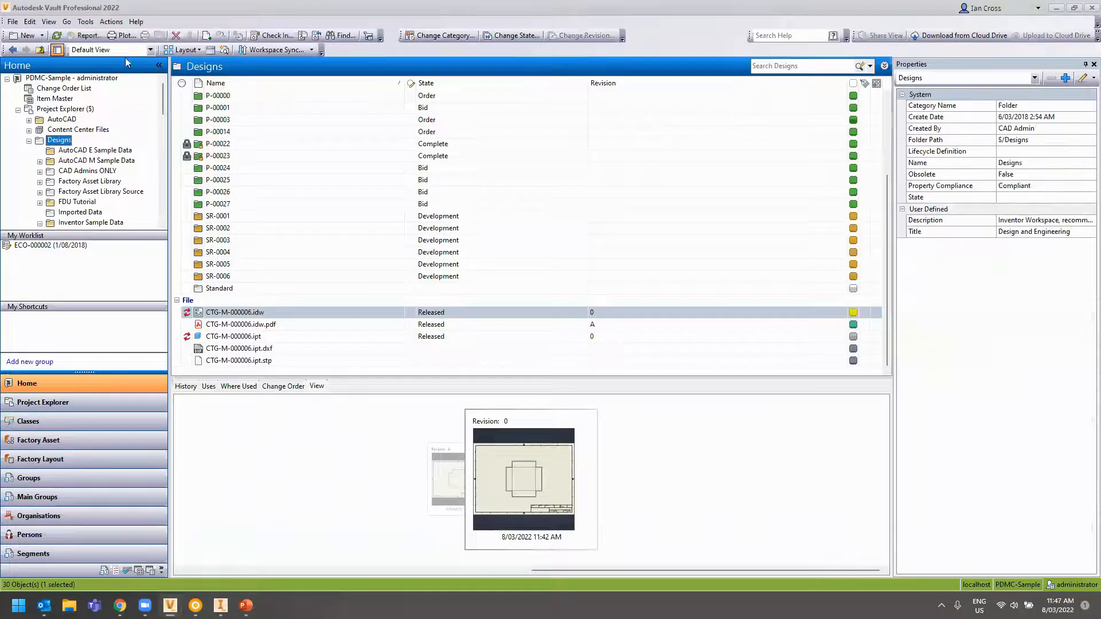
click(86, 22)
mouse_move(112, 117)
click(261, 117)
click(300, 119)
click(339, 119)
click(516, 156)
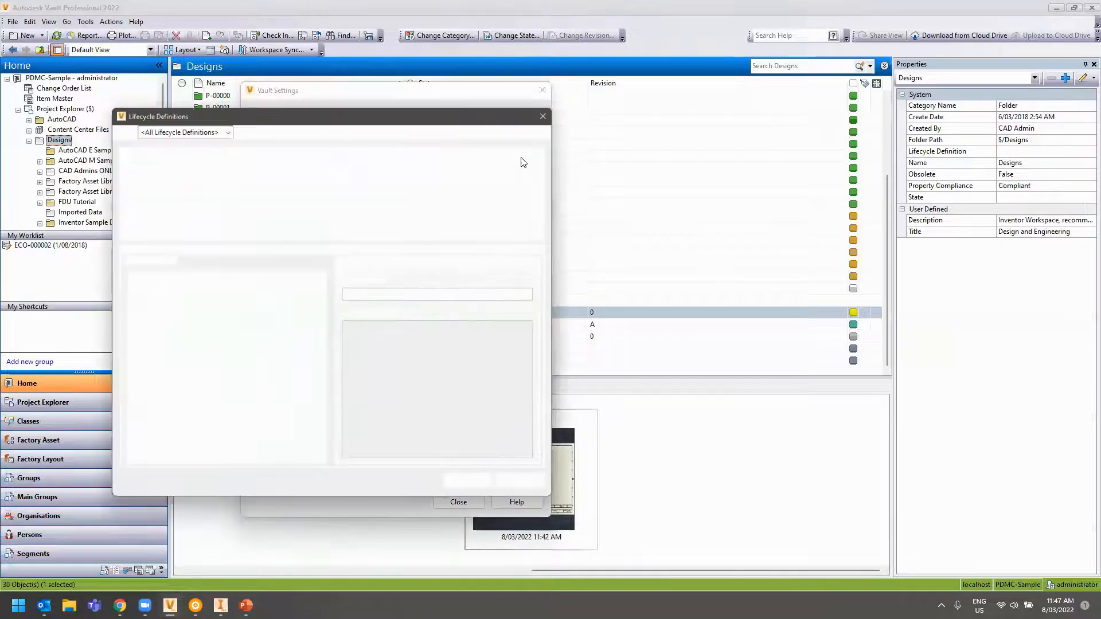
click(355, 175)
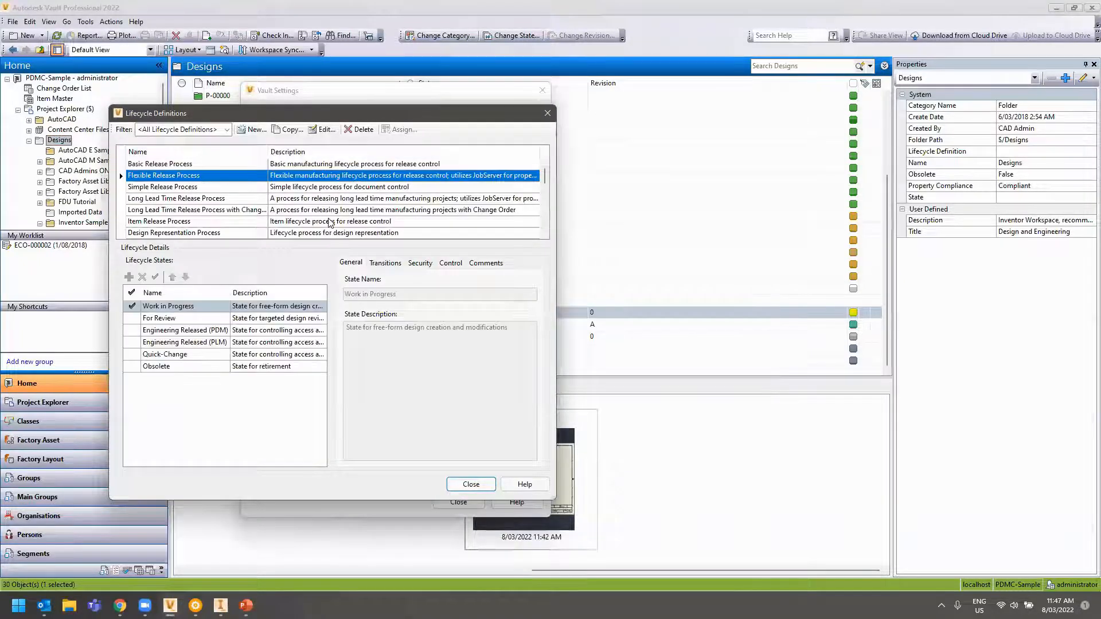
click(420, 263)
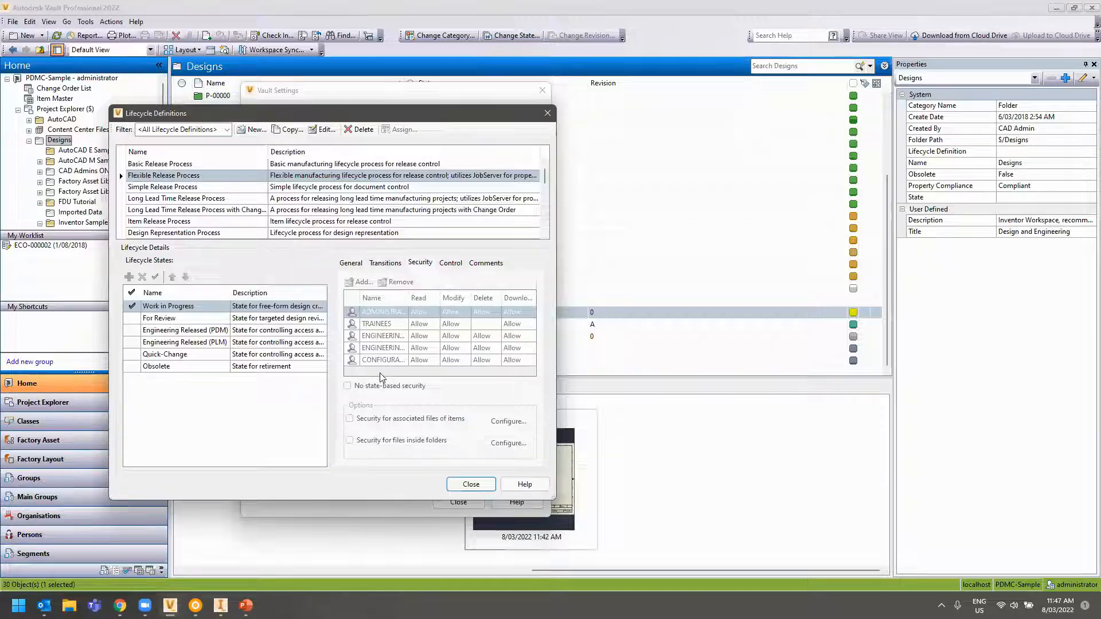
click(169, 332)
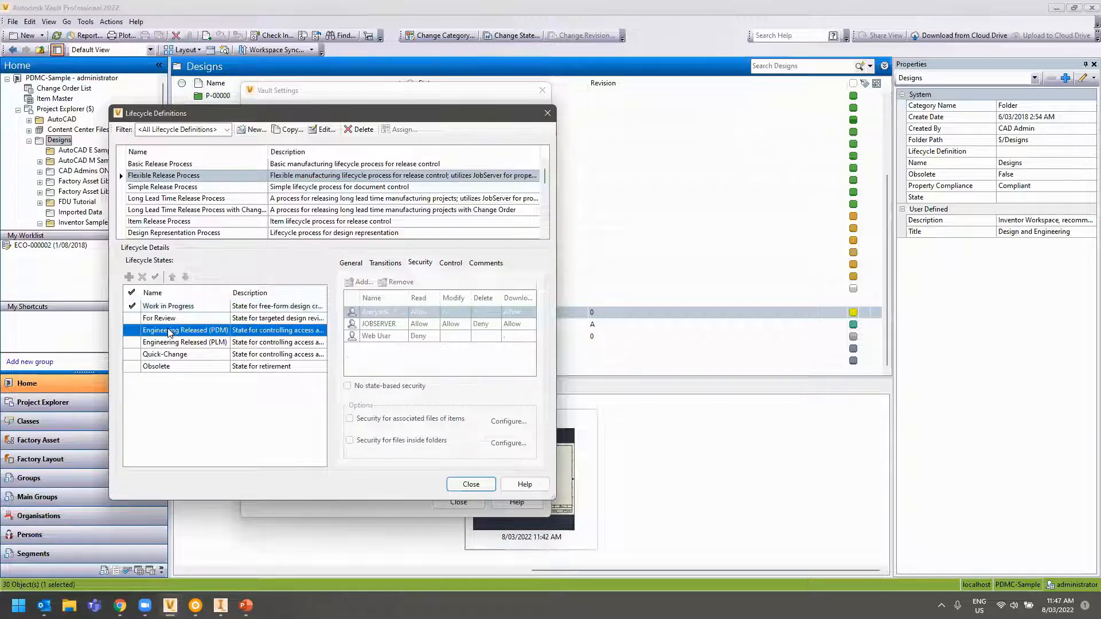
click(159, 343)
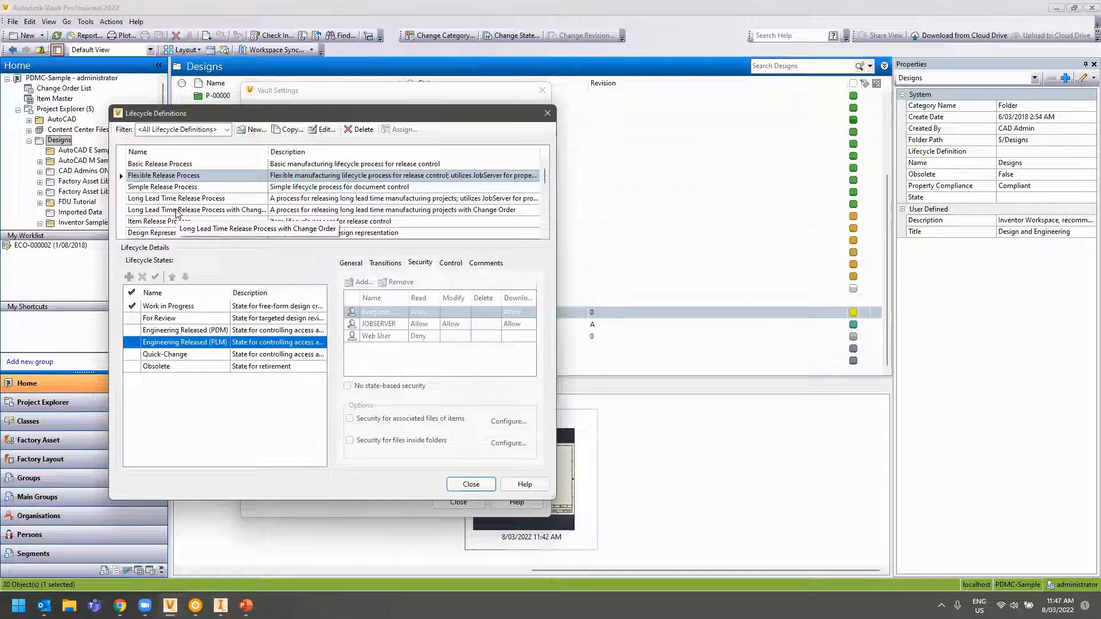
scroll(177, 213, down, 1)
click(170, 222)
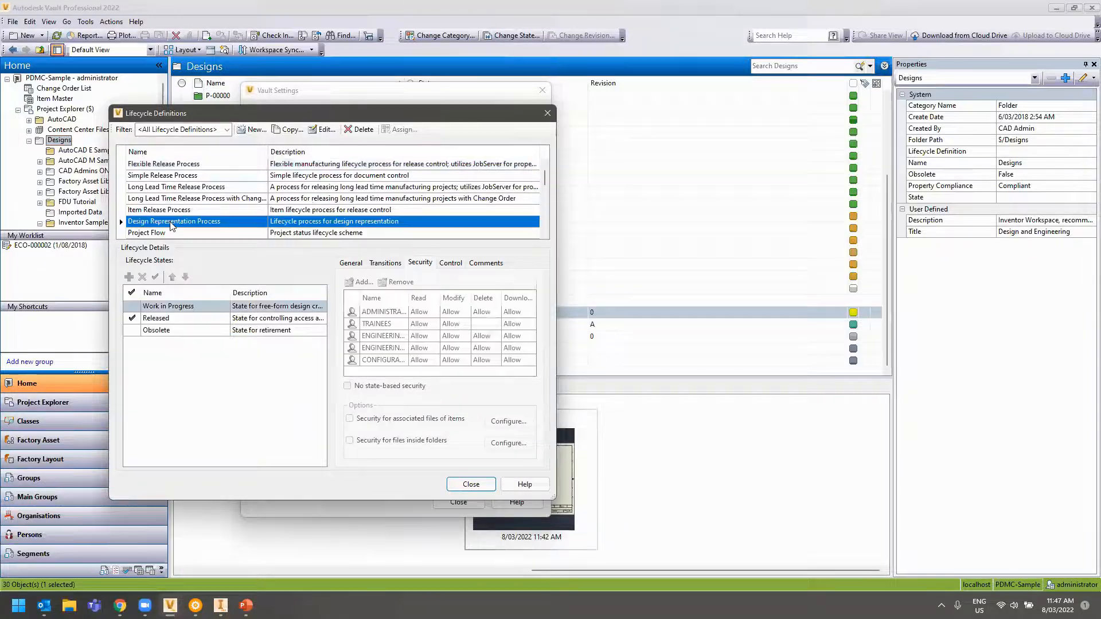
click(159, 319)
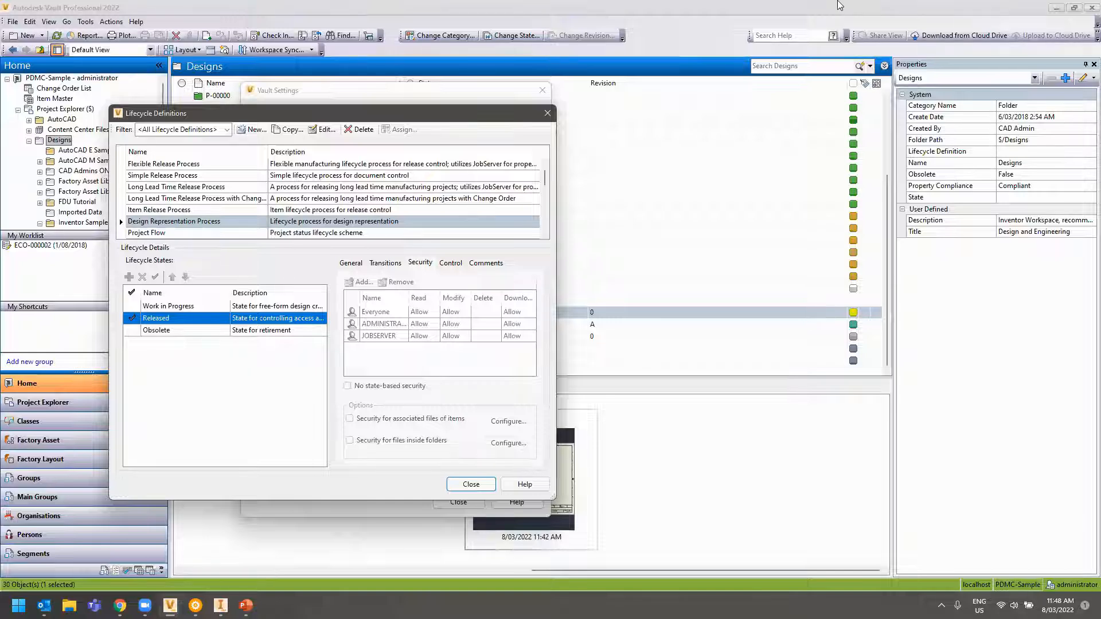
click(547, 114)
click(542, 90)
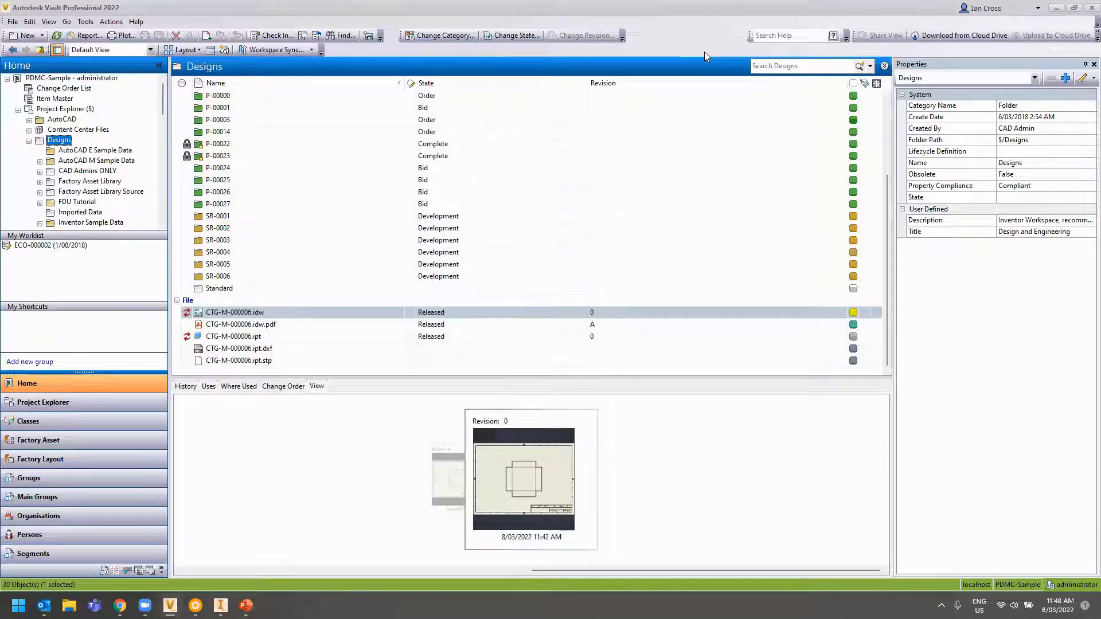
After cancelling a folder state change, move CTG-M-000006.idw to Work in Progress and confirm
click(515, 35)
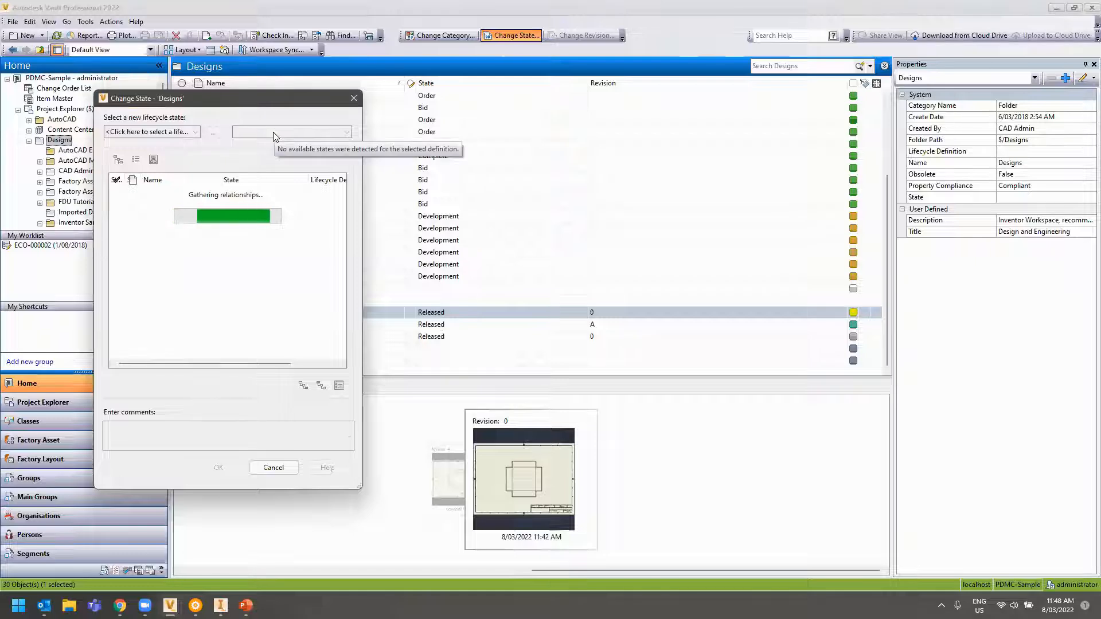
click(354, 98)
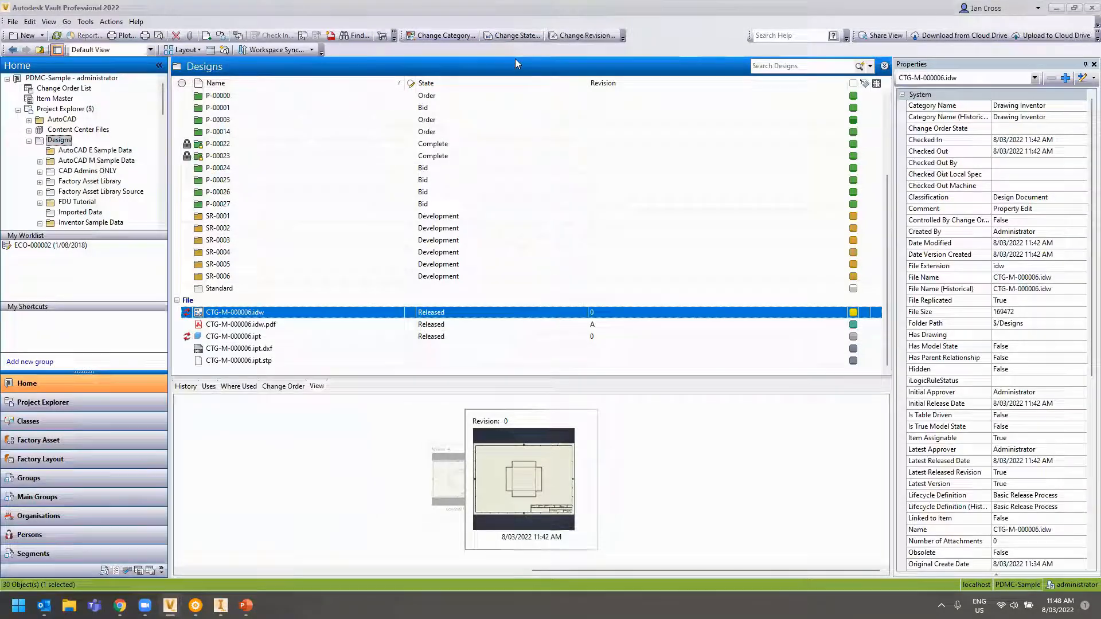
click(516, 34)
click(287, 151)
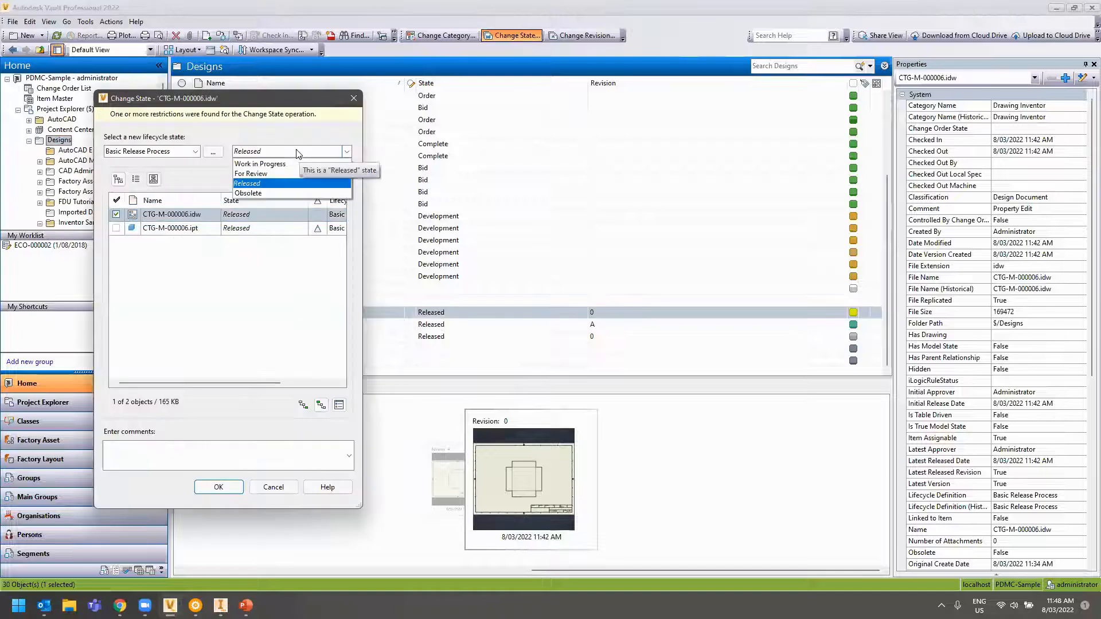
click(276, 165)
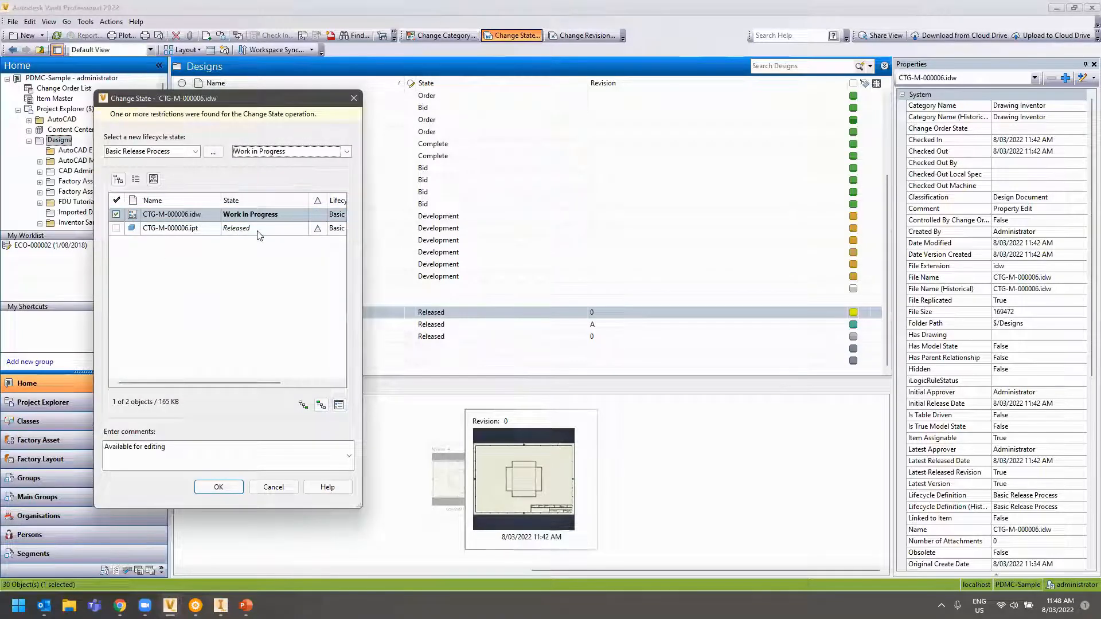
click(247, 228)
click(292, 151)
click(285, 166)
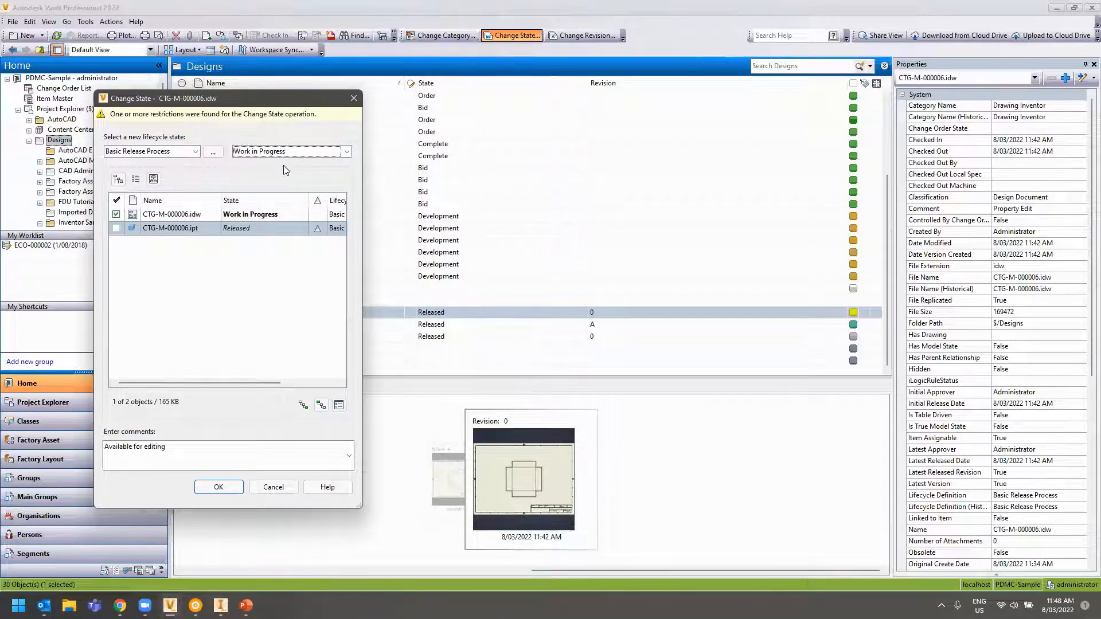
click(218, 487)
click(545, 320)
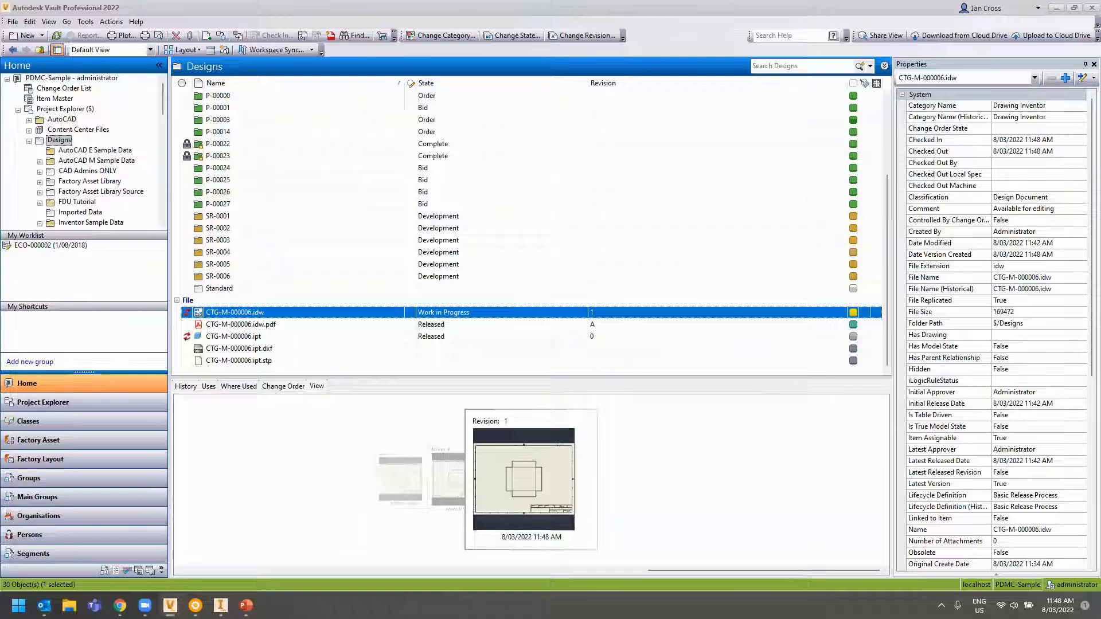
scroll(956, 416, down, 9)
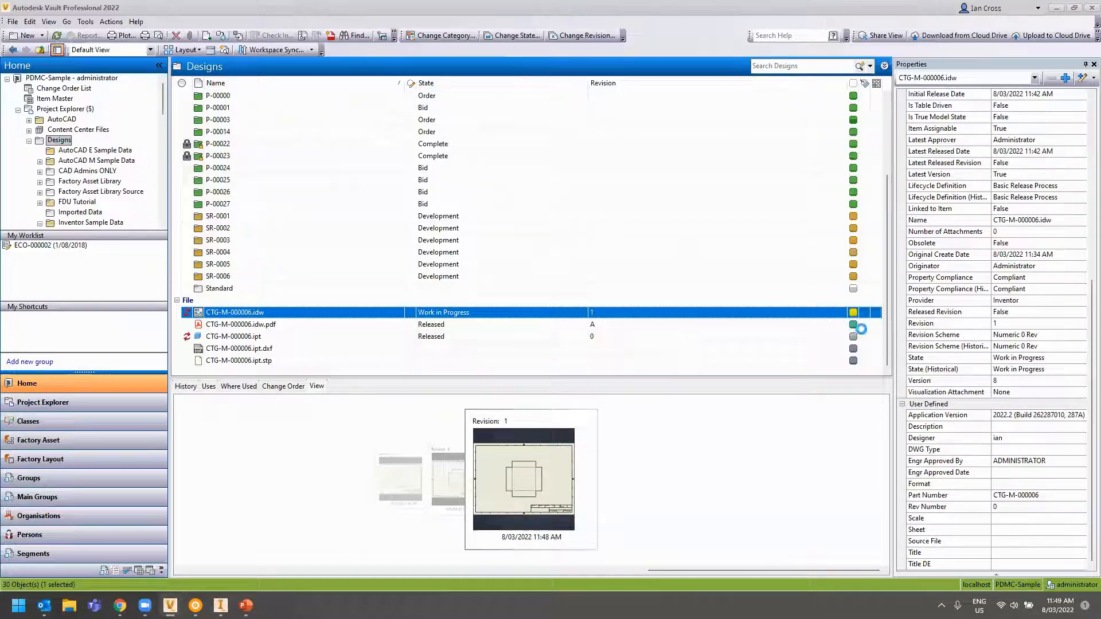
scroll(977, 487, down, 5)
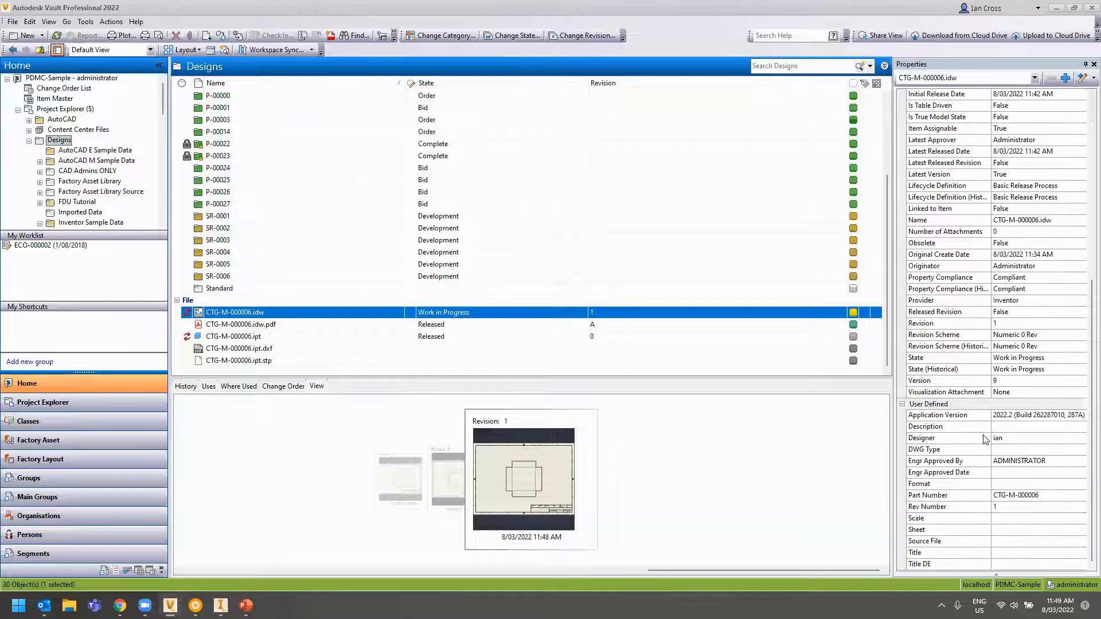
click(989, 508)
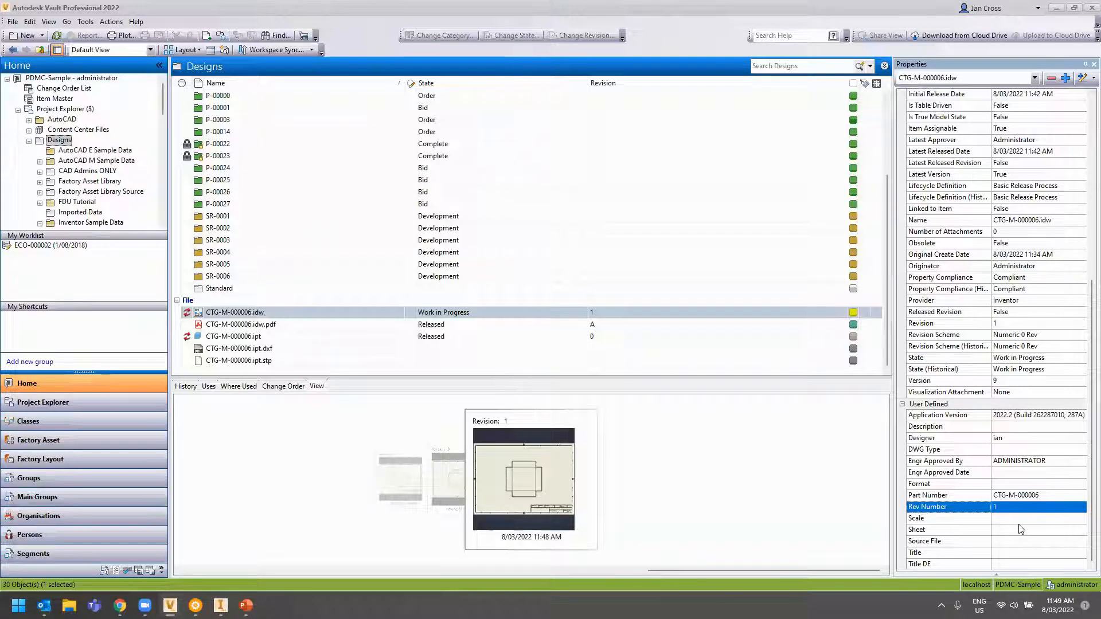